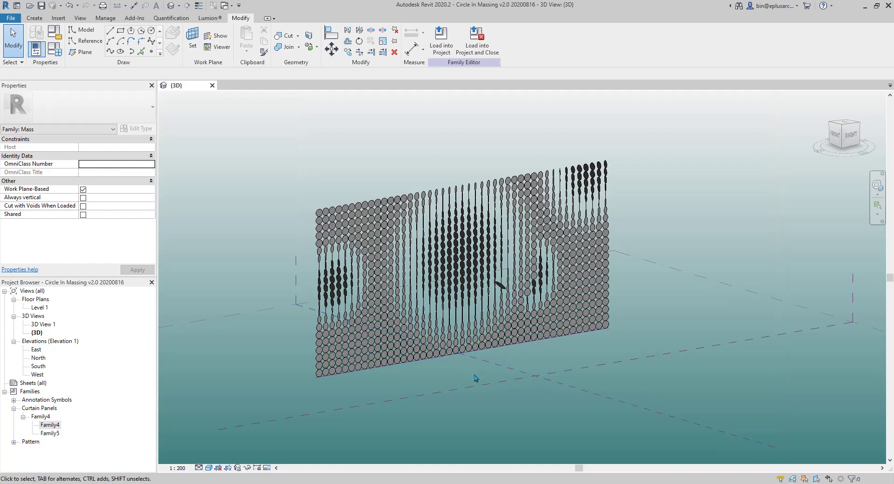
- Examine the rotated circle-panel surface and the separate circle panel beside it from several angles
{"action": "mouse_move", "coordinate": [474, 375]}
{"action": "middle_mouse_down"}
{"action": "mouse_move", "coordinate": [436, 375]}
{"action": "mouse_move", "coordinate": [484, 371]}
{"action": "mouse_move", "coordinate": [573, 321]}
{"action": "mouse_move", "coordinate": [432, 346]}
{"action": "mouse_move", "coordinate": [326, 312]}
{"action": "mouse_move", "coordinate": [459, 346]}
{"action": "mouse_move", "coordinate": [512, 326]}
{"action": "mouse_move", "coordinate": [523, 334]}
{"action": "mouse_move", "coordinate": [355, 314]}
{"action": "middle_mouse_up"}
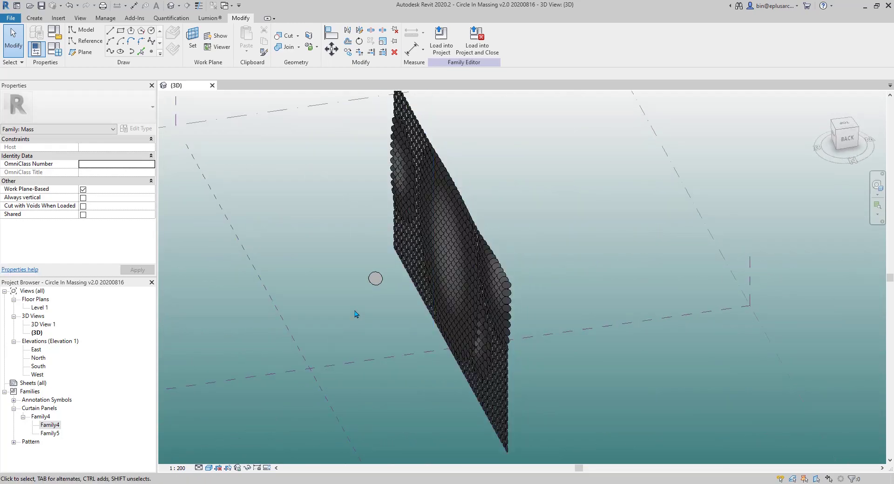
{"action": "left_click", "coordinate": [378, 289]}
{"action": "middle_click_drag", "start_coordinate": [409, 270], "coordinate": [409, 241], "text": "shift"}
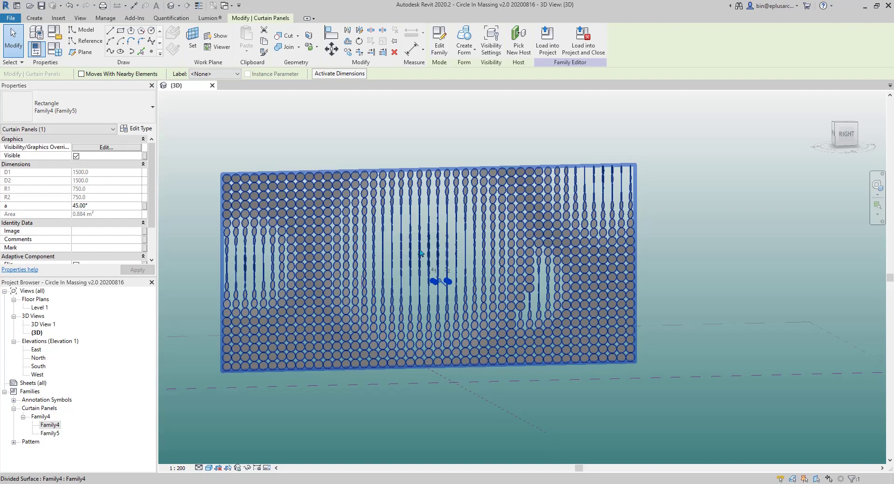
{"action": "middle_click_drag", "start_coordinate": [450, 269], "coordinate": [471, 302], "text": "shift"}
{"action": "middle_click_drag", "start_coordinate": [421, 269], "coordinate": [438, 212], "text": "shift"}
{"action": "left_click", "coordinate": [445, 276]}
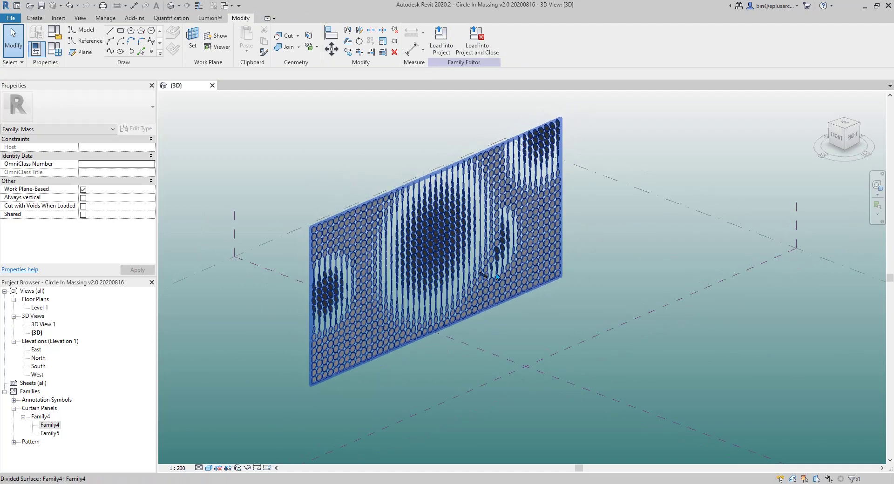
{"action": "scroll", "coordinate": [468, 258], "scroll_direction": "down", "scroll_amount": 1}
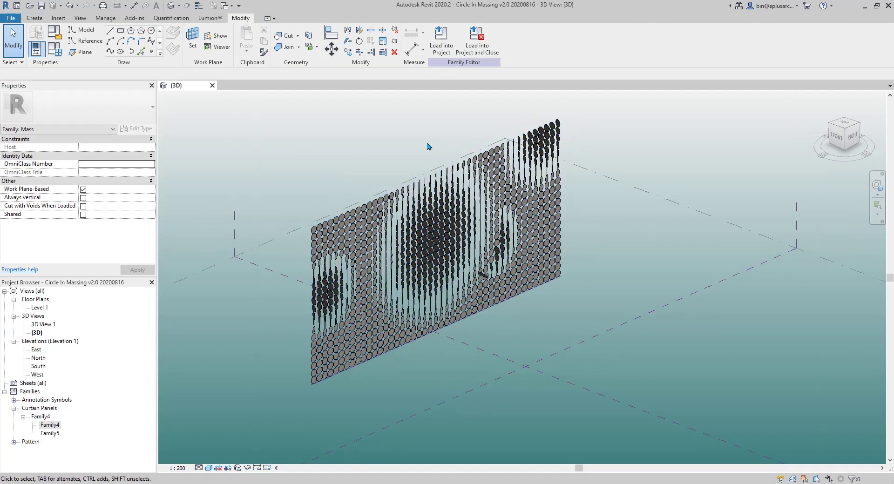
- Delete the standalone circle panel and the existing divided surface with its circle panels, keeping the underlying form
{"action": "left_click_drag", "start_coordinate": [538, 329], "coordinate": [538, 329]}
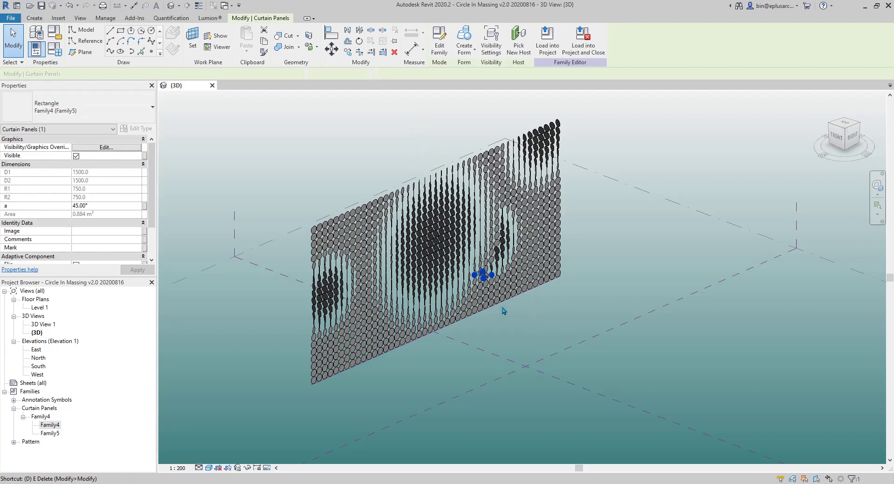
{"action": "left_click", "coordinate": [424, 246]}
{"action": "key", "text": "Delete"}
- Divide the face of the vertical rectangular form into a UV grid
{"action": "left_click", "coordinate": [451, 255]}
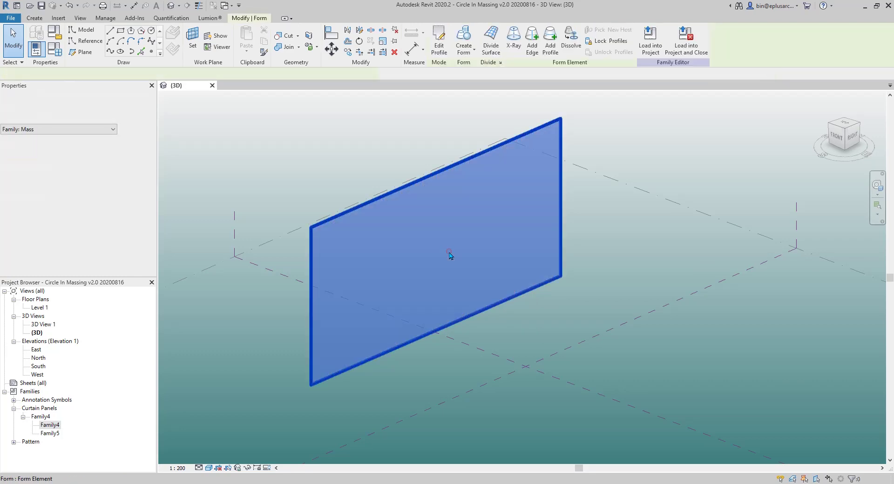
{"action": "middle_click_drag", "start_coordinate": [451, 256], "coordinate": [389, 244], "text": "shift"}
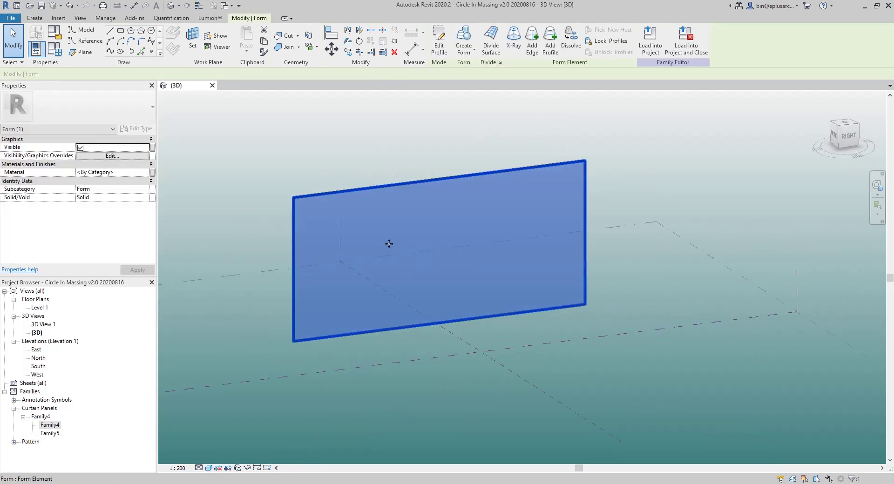
{"action": "scroll", "coordinate": [373, 278], "scroll_direction": "up", "scroll_amount": 2}
{"action": "middle_click_drag", "start_coordinate": [494, 252], "coordinate": [504, 254]}
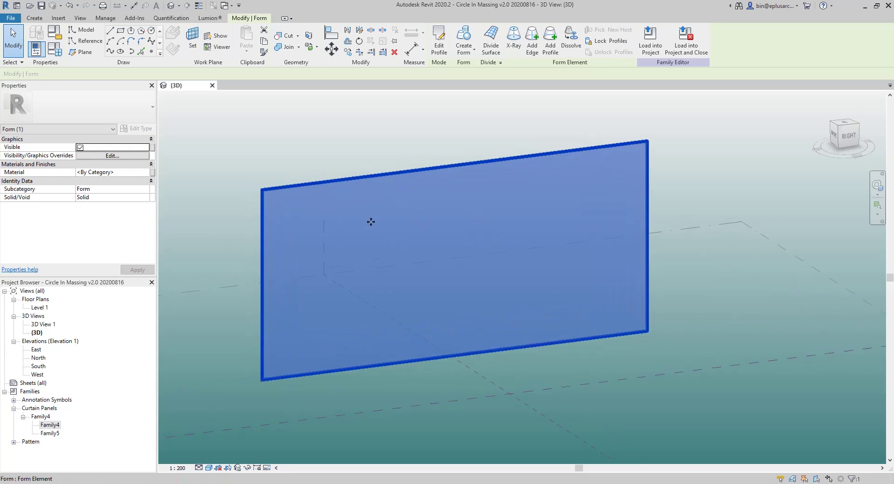
{"action": "middle_click_drag", "start_coordinate": [370, 222], "coordinate": [429, 296], "text": "shift"}
{"action": "middle_click_drag", "start_coordinate": [471, 268], "coordinate": [476, 262]}
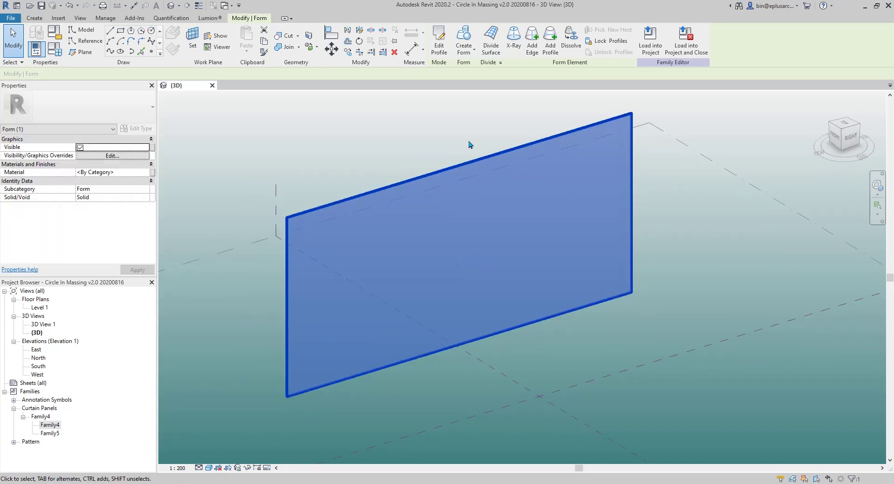
{"action": "left_click", "coordinate": [491, 50]}
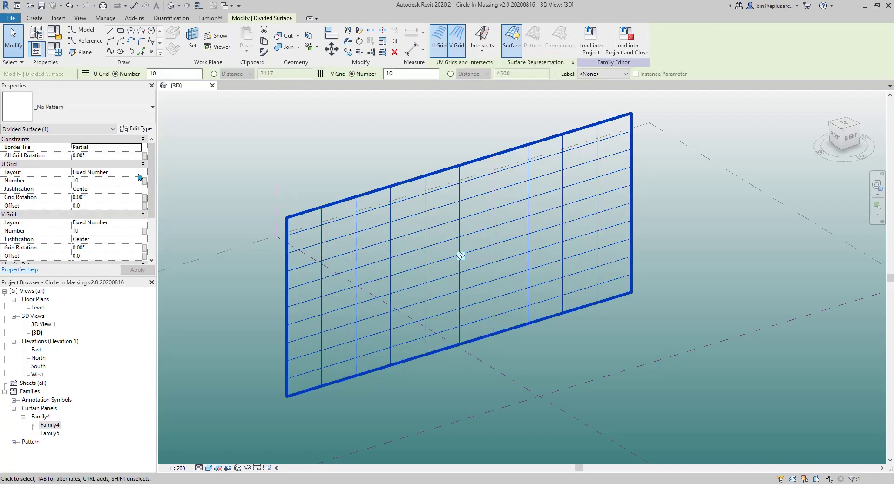
- Set both the U grid and V grid layouts to Maximum Spacing with a distance of 1000
{"action": "left_click", "coordinate": [138, 174]}
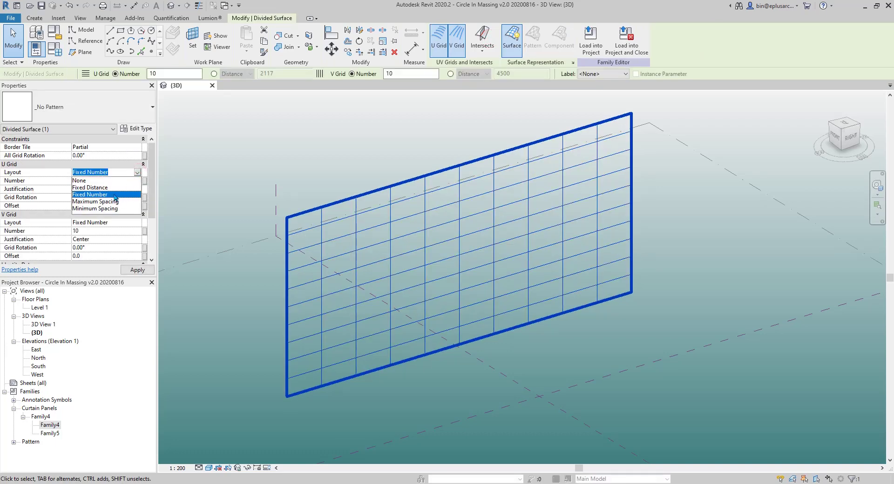
{"action": "left_click", "coordinate": [96, 201]}
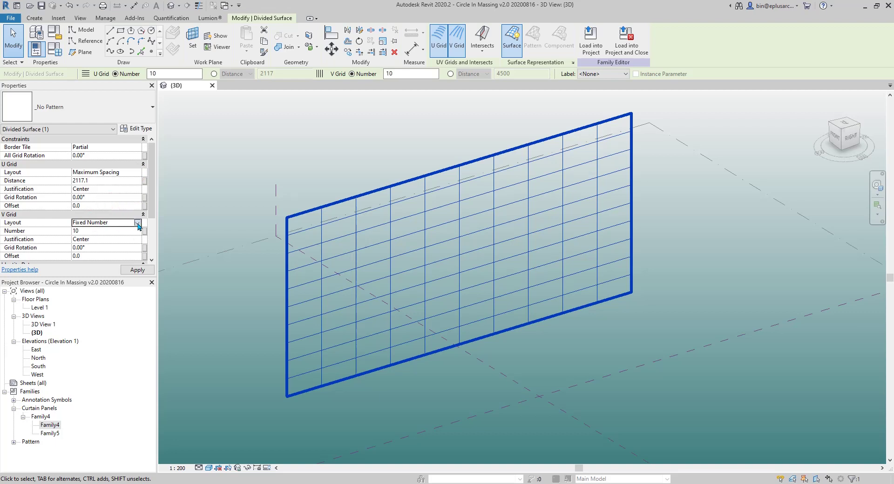
{"action": "left_click", "coordinate": [138, 223]}
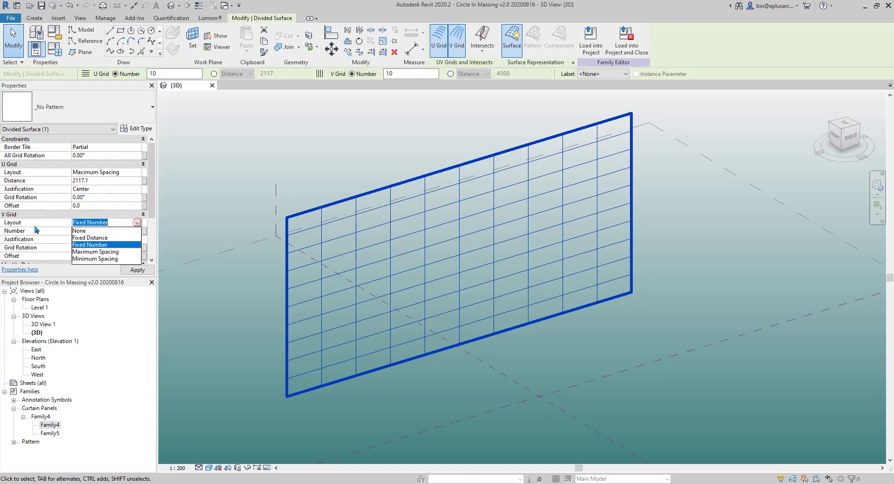
{"action": "left_click", "coordinate": [107, 252]}
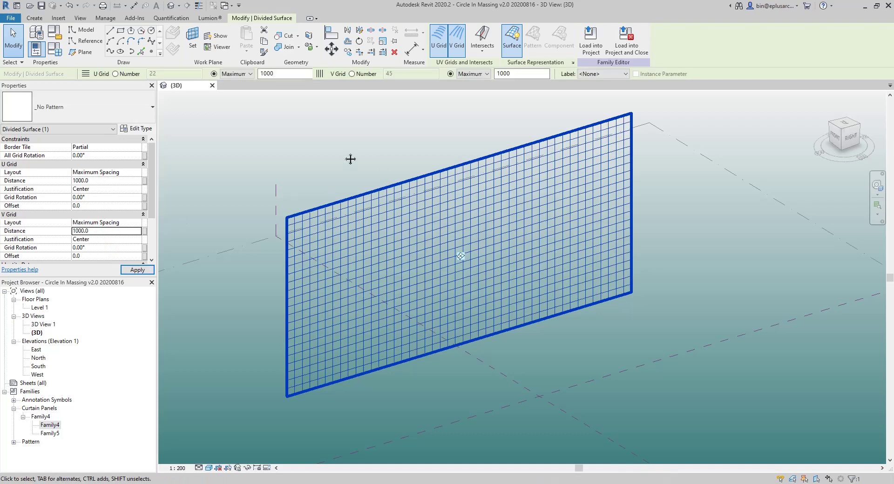
- Apply the Family4 rectangle panel to the divided surface
{"action": "left_click", "coordinate": [81, 109]}
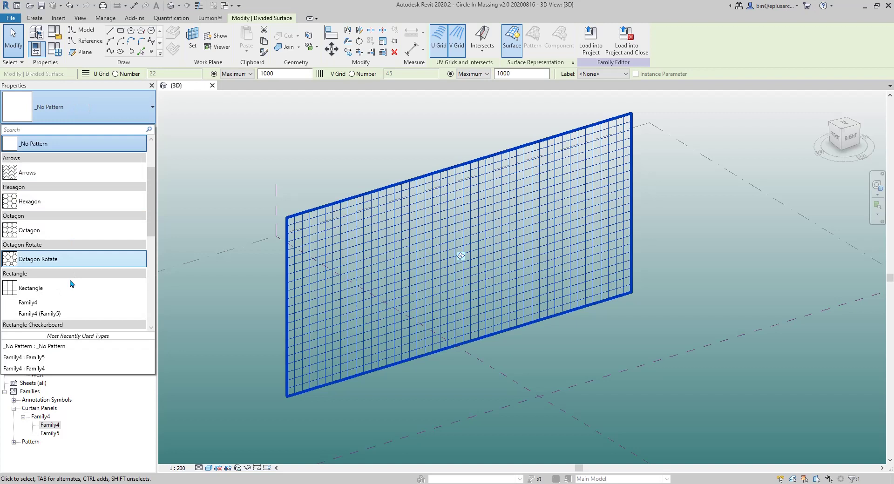
{"action": "left_click", "coordinate": [33, 303]}
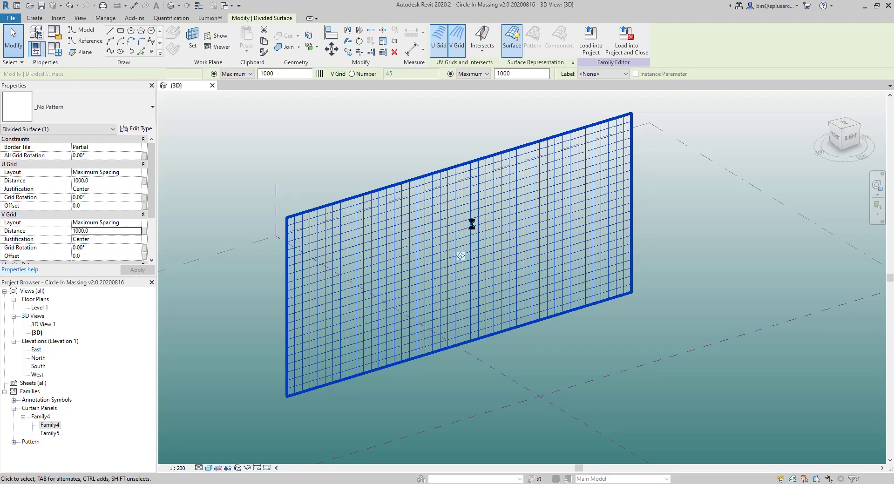
{"action": "middle_click_drag", "start_coordinate": [529, 326], "coordinate": [469, 247], "text": "shift"}
{"action": "scroll", "coordinate": [469, 246], "scroll_direction": "up", "scroll_amount": 3}
{"action": "middle_click_drag", "start_coordinate": [527, 270], "coordinate": [493, 212], "text": "shift"}
{"action": "key", "text": "Escape"}
- Select all Family4 panel instances on the surface and set their angle parameter a to 0°
{"action": "left_click", "coordinate": [471, 182]}
{"action": "key", "text": "s"}
{"action": "key", "text": "a"}
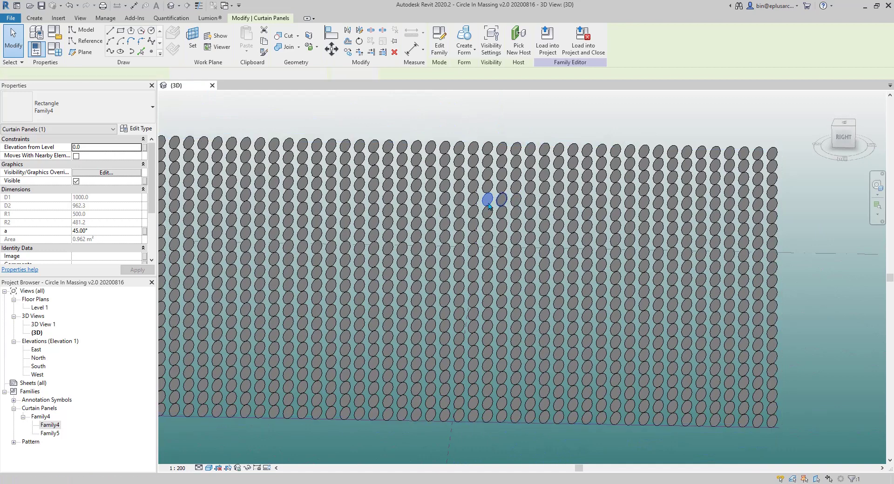
{"action": "left_click", "coordinate": [118, 233]}
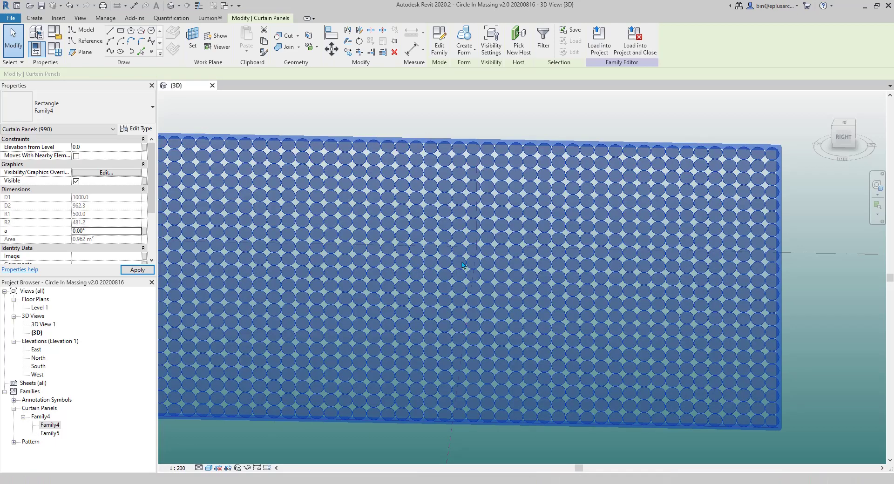
{"action": "scroll", "coordinate": [489, 266], "scroll_direction": "down", "scroll_amount": 2}
{"action": "middle_click_drag", "start_coordinate": [489, 265], "coordinate": [677, 253], "text": "shift"}
{"action": "left_click", "coordinate": [677, 249]}
- Delete the Family5 type from the Family4 curtain panel family
{"action": "middle_click_drag", "start_coordinate": [619, 296], "coordinate": [153, 410], "text": "shift"}
{"action": "scroll", "coordinate": [495, 347], "scroll_direction": "up", "scroll_amount": 1}
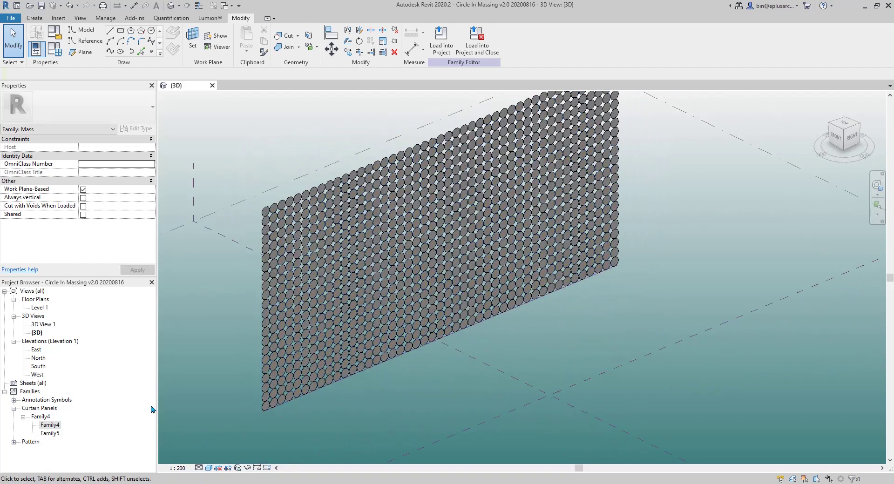
{"action": "left_click", "coordinate": [52, 433]}
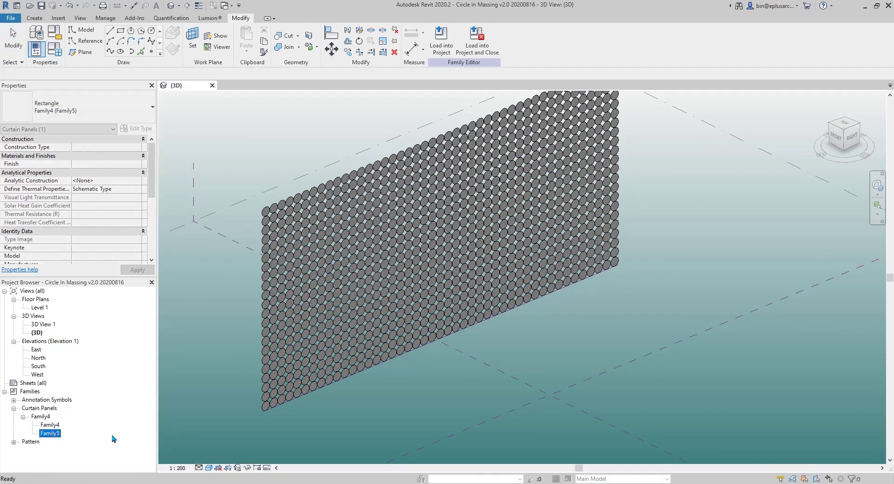
{"action": "right_click", "coordinate": [55, 439]}
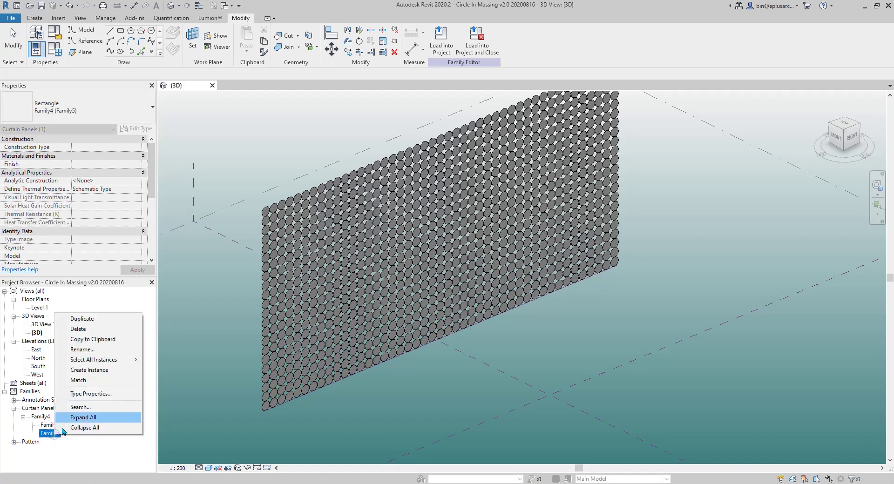
{"action": "left_click", "coordinate": [99, 332]}
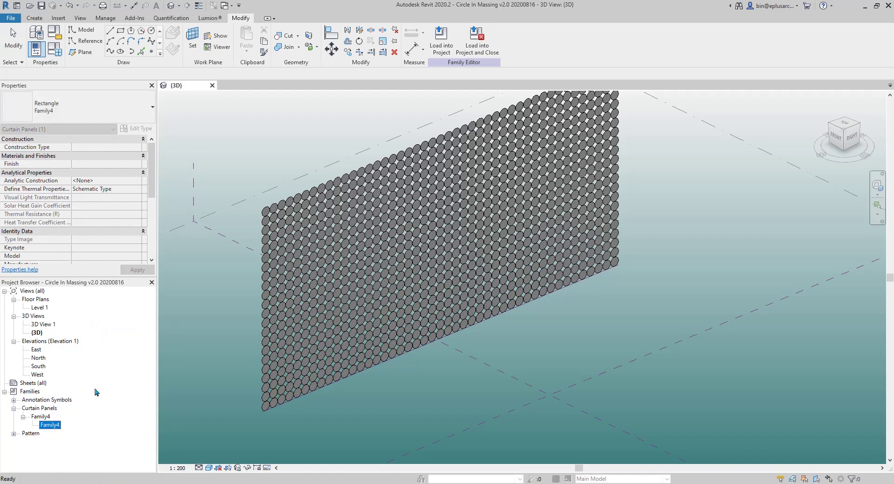
- Place a single Family4 panel in the open area in front of the panel surface and select it
{"action": "left_click", "coordinate": [14, 409]}
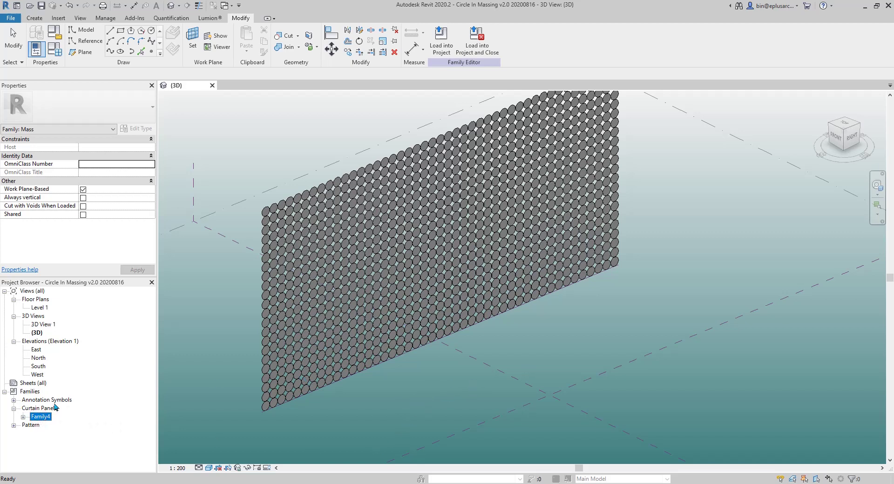
{"action": "left_click_drag", "start_coordinate": [51, 427], "coordinate": [418, 381]}
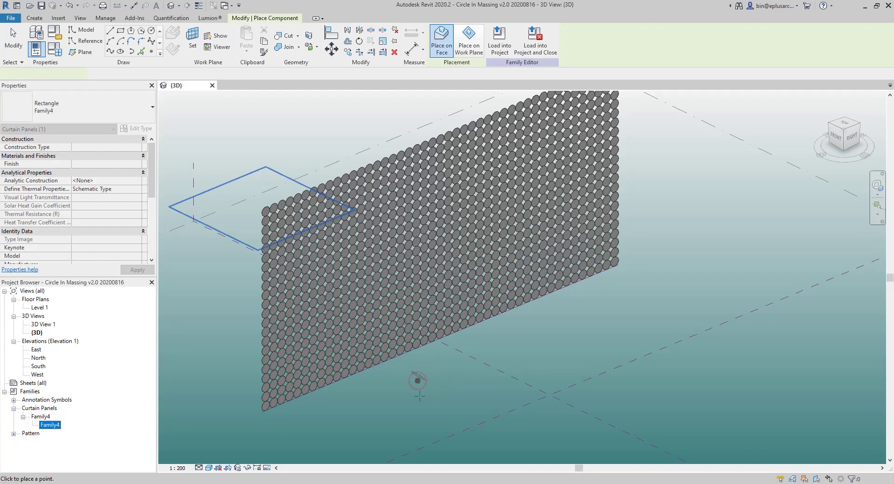
{"action": "key", "text": "Escape"}
{"action": "key", "text": "Escape"}
{"action": "left_click", "coordinate": [429, 379]}
- Move the standalone circle panel in plan to a position in front of the panel surface
{"action": "middle_click_drag", "start_coordinate": [431, 381], "coordinate": [667, 246], "text": "shift"}
{"action": "scroll", "coordinate": [477, 370], "scroll_direction": "down", "scroll_amount": 5}
{"action": "left_click", "coordinate": [844, 126]}
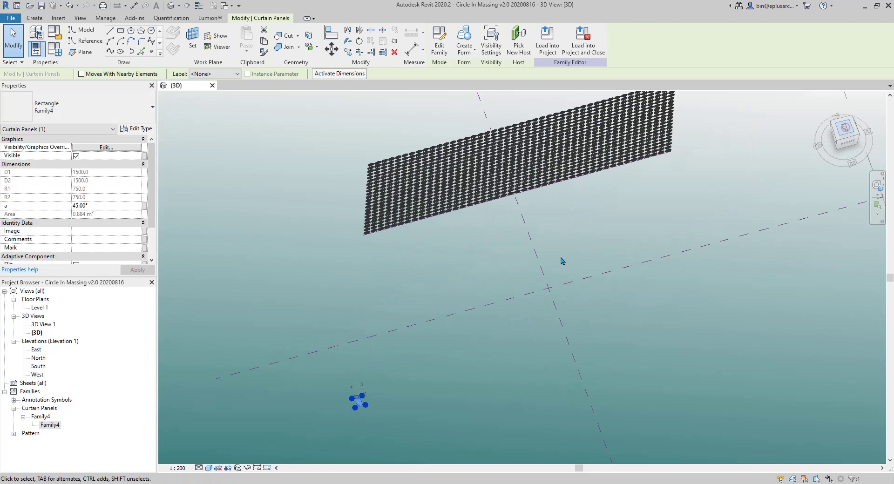
{"action": "scroll", "coordinate": [461, 326], "scroll_direction": "down", "scroll_amount": 3}
{"action": "scroll", "coordinate": [464, 329], "scroll_direction": "down", "scroll_amount": 4}
{"action": "scroll", "coordinate": [420, 350], "scroll_direction": "down", "scroll_amount": 3}
{"action": "middle_click_drag", "start_coordinate": [473, 340], "coordinate": [396, 364]}
{"action": "scroll", "coordinate": [414, 359], "scroll_direction": "down", "scroll_amount": 3}
{"action": "scroll", "coordinate": [366, 364], "scroll_direction": "up", "scroll_amount": 5}
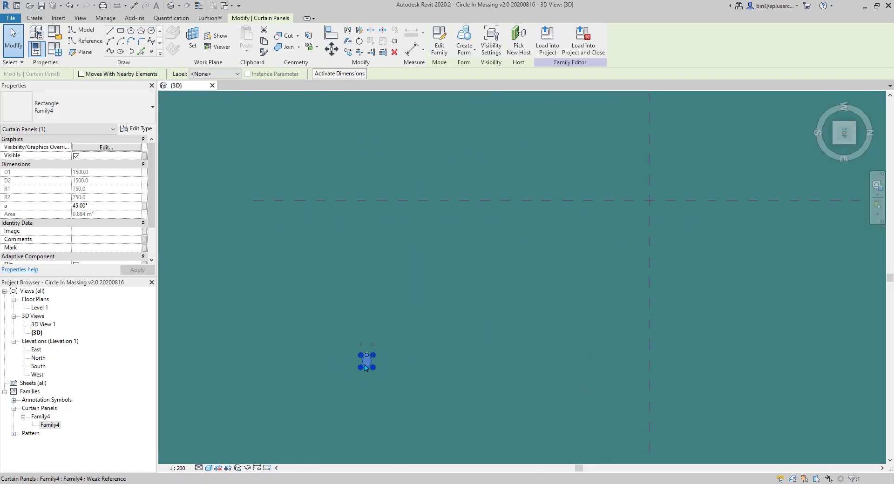
{"action": "middle_click_drag", "start_coordinate": [341, 445], "coordinate": [499, 345]}
{"action": "left_click_drag", "start_coordinate": [518, 270], "coordinate": [563, 253]}
{"action": "middle_click_drag", "start_coordinate": [539, 309], "coordinate": [619, 179], "text": "shift"}
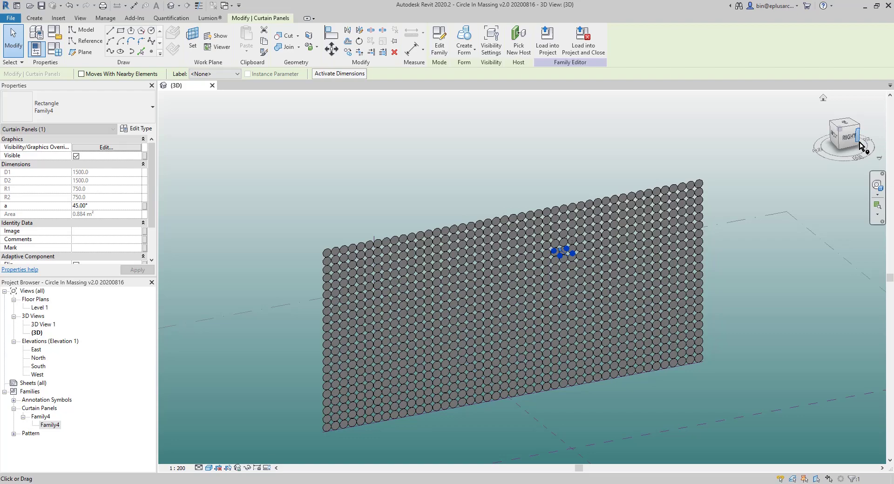
- In the right view, lower the standalone circle panel from the surface's upper edge to within its upper part
{"action": "left_click", "coordinate": [852, 137]}
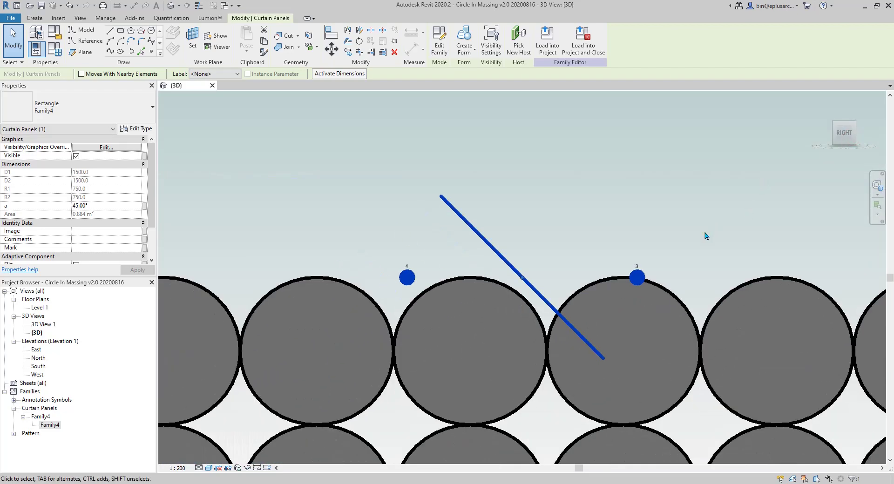
{"action": "scroll", "coordinate": [666, 268], "scroll_direction": "down", "scroll_amount": 10}
{"action": "middle_click_drag", "start_coordinate": [674, 261], "coordinate": [631, 231]}
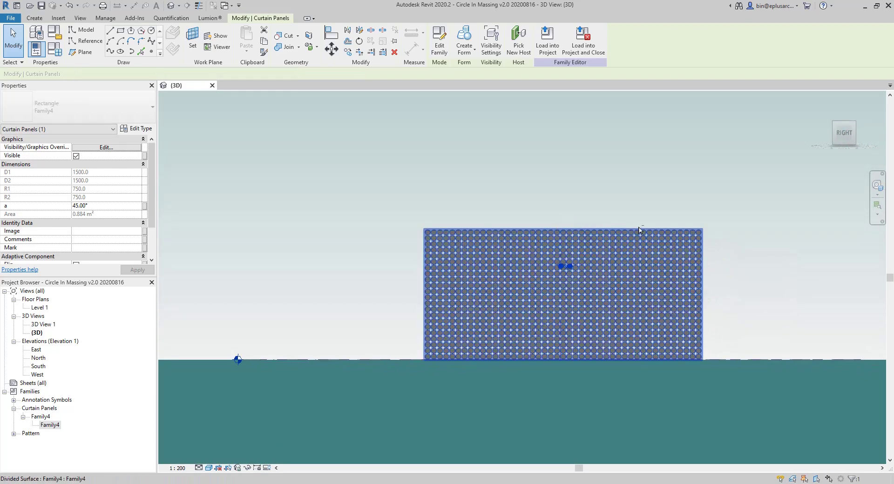
{"action": "left_click", "coordinate": [641, 229]}
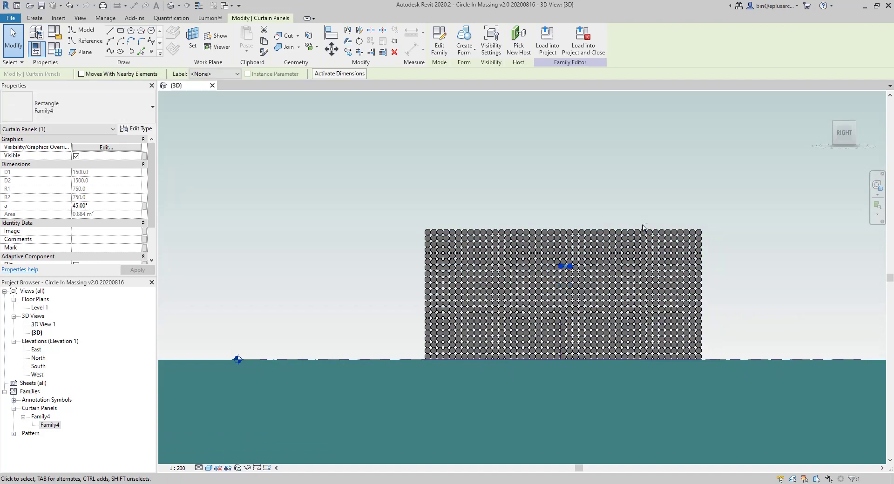
{"action": "key", "text": "Escape"}
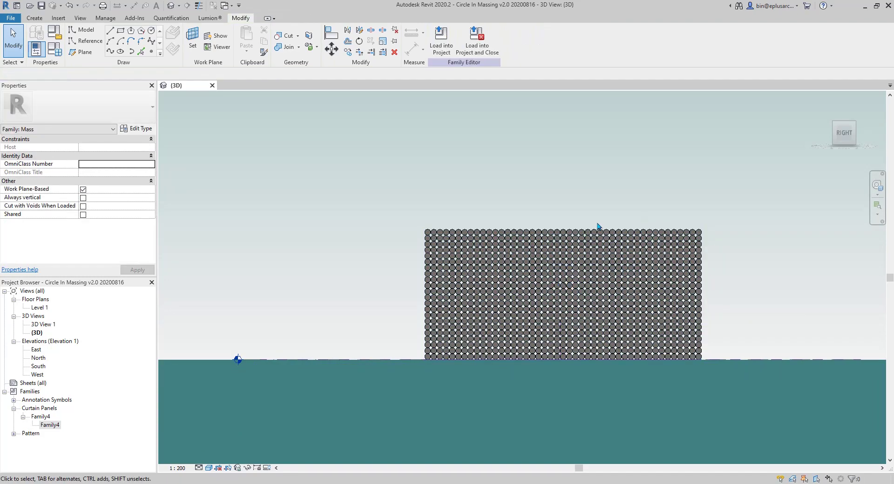
- Switch to the already open Dynamo graph window alongside the Revit model
{"action": "middle_click_drag", "start_coordinate": [610, 287], "coordinate": [690, 323], "text": "shift"}
{"action": "middle_click_drag", "start_coordinate": [577, 249], "coordinate": [577, 279], "text": "shift"}
{"action": "scroll", "coordinate": [559, 275], "scroll_direction": "up", "scroll_amount": 5}
{"action": "scroll", "coordinate": [573, 275], "scroll_direction": "down", "scroll_amount": 1}
{"action": "middle_click_drag", "start_coordinate": [578, 270], "coordinate": [474, 284]}
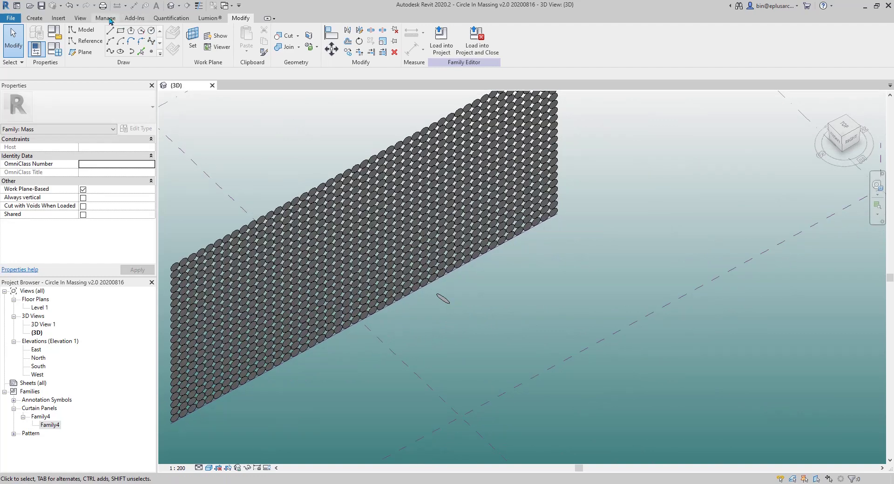
{"action": "left_click", "coordinate": [110, 19]}
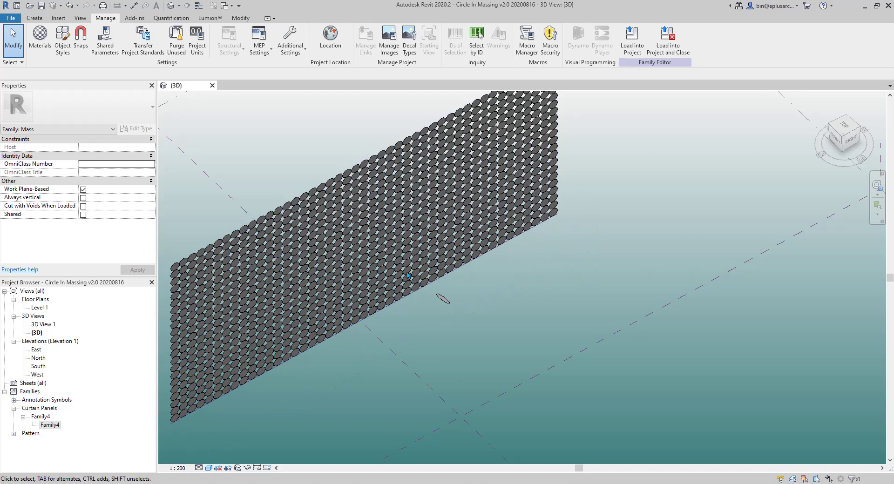
{"action": "left_click", "coordinate": [443, 163]}
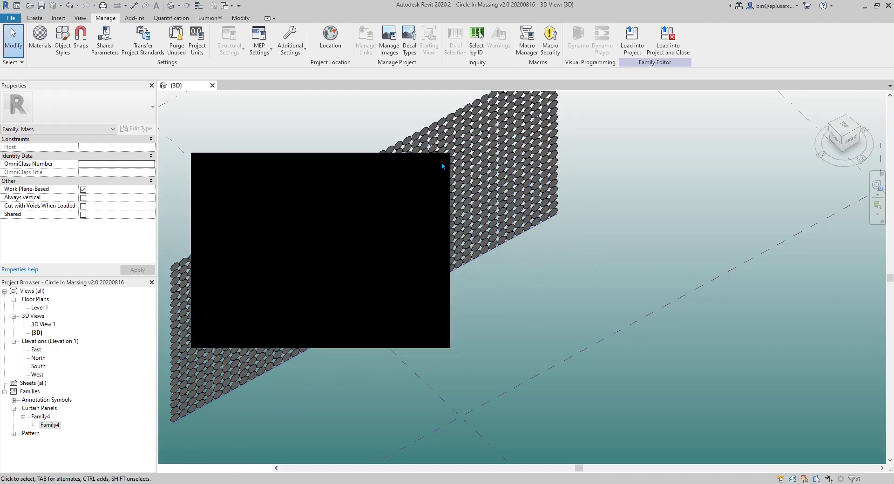
{"action": "left_click", "coordinate": [331, 461]}
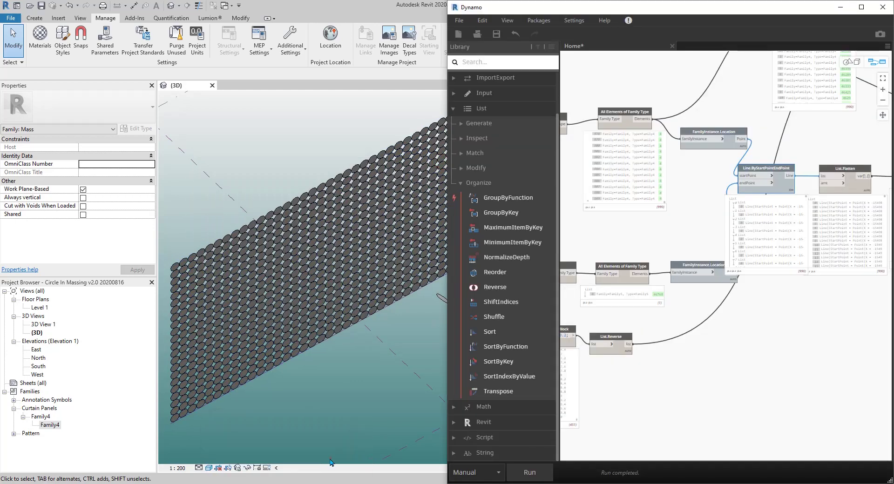
- Close the existing graph and create a new blank Dynamo graph
{"action": "left_click", "coordinate": [671, 47]}
{"action": "left_click", "coordinate": [698, 275]}
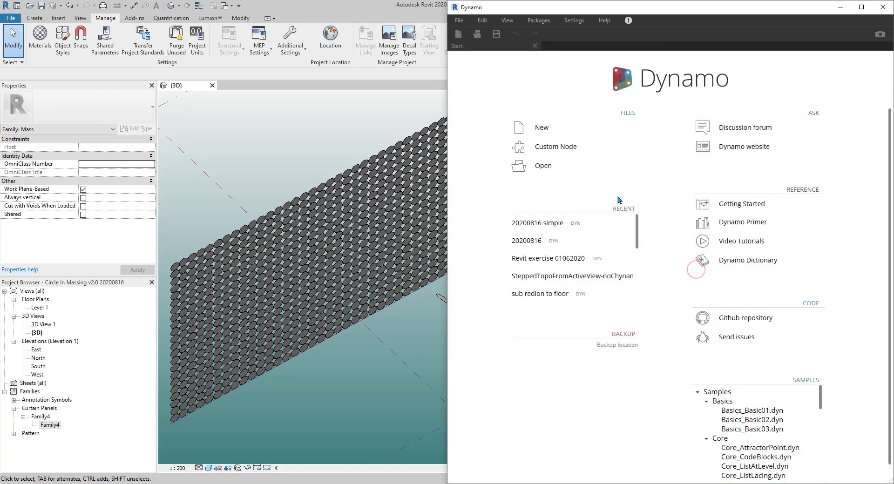
{"action": "left_click", "coordinate": [541, 128]}
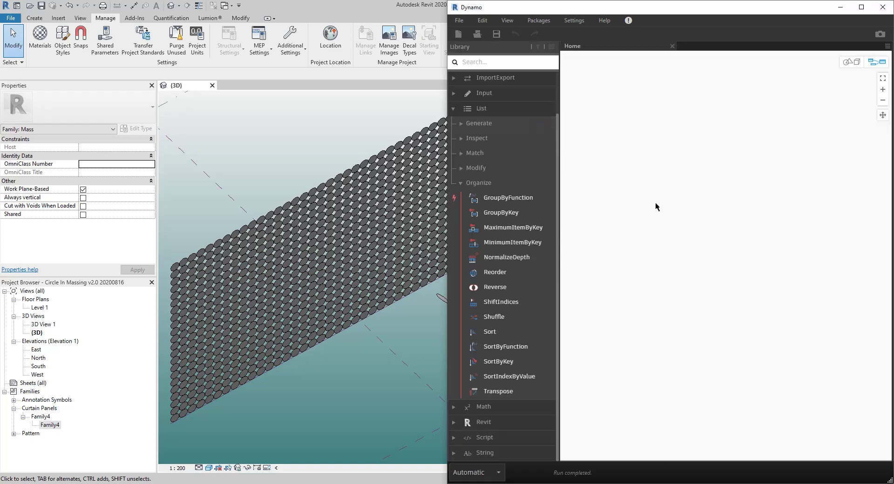
- Add a Family Types node to the blank graph and set the run mode to Manual
{"action": "right_click", "coordinate": [623, 142]}
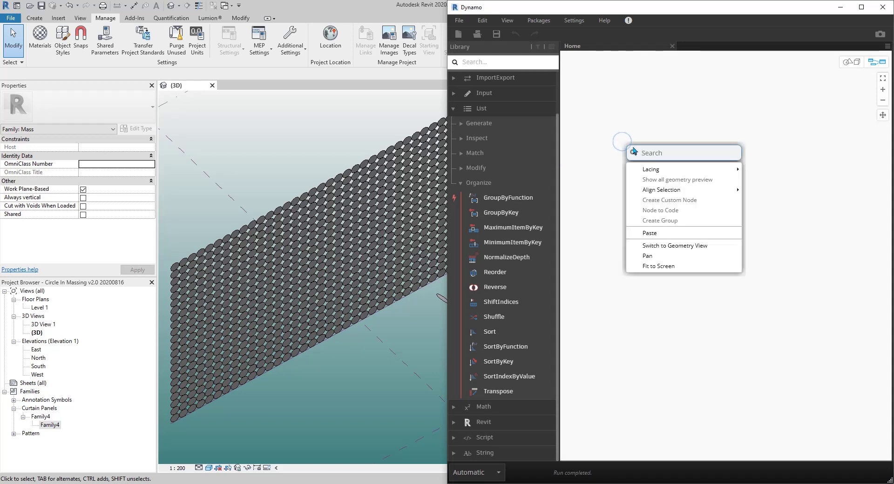
{"action": "type", "text": "family"}
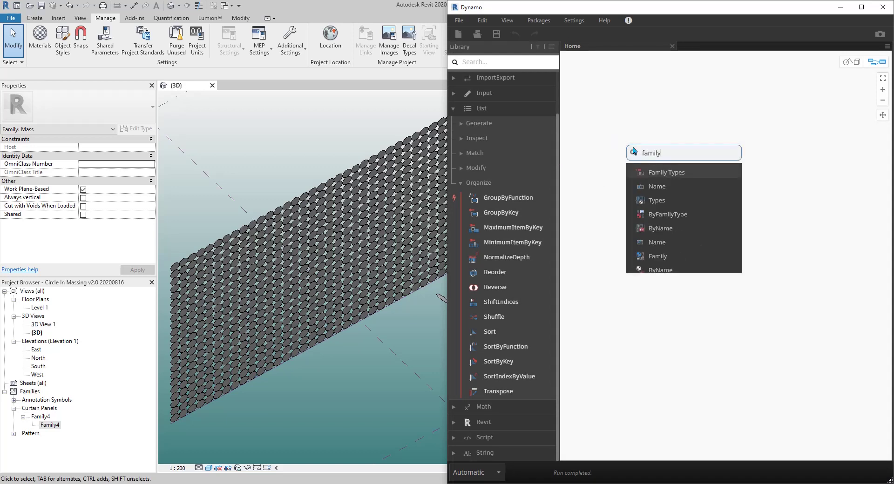
{"action": "left_click", "coordinate": [665, 172]}
{"action": "left_click_drag", "start_coordinate": [707, 178], "coordinate": [640, 177]}
{"action": "left_click", "coordinate": [478, 473]}
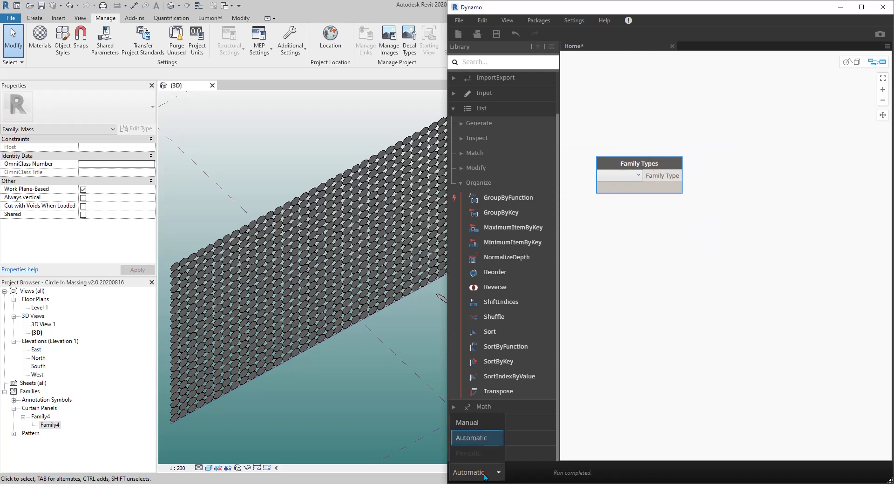
{"action": "left_click", "coordinate": [471, 426]}
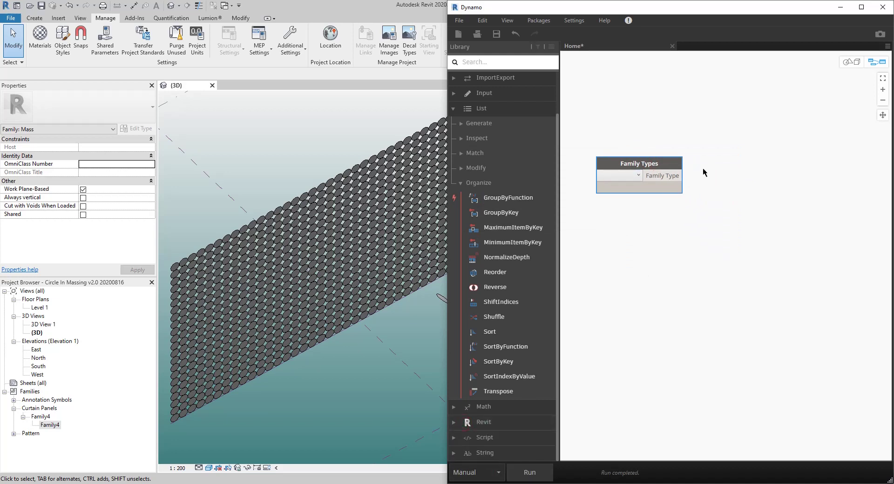
- Add an All Elements of Family Type node and place it level with the Family Types node, on its output side
{"action": "right_click", "coordinate": [718, 168]}
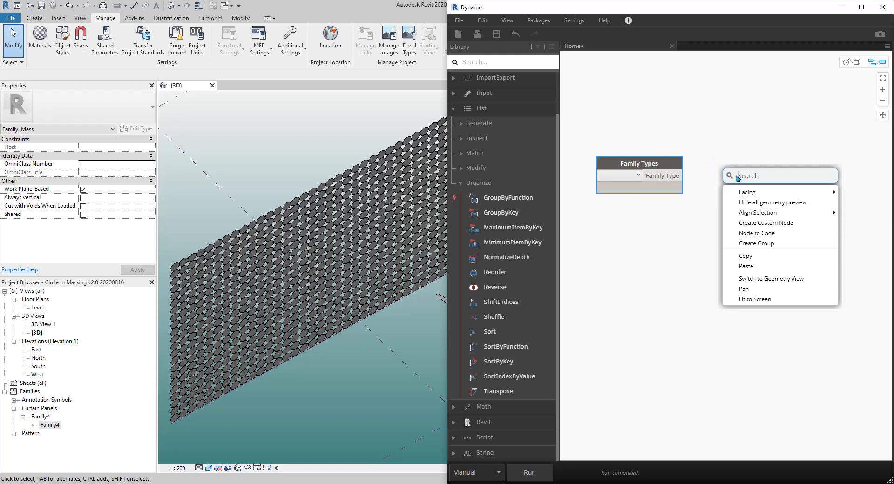
{"action": "type", "text": "family types"}
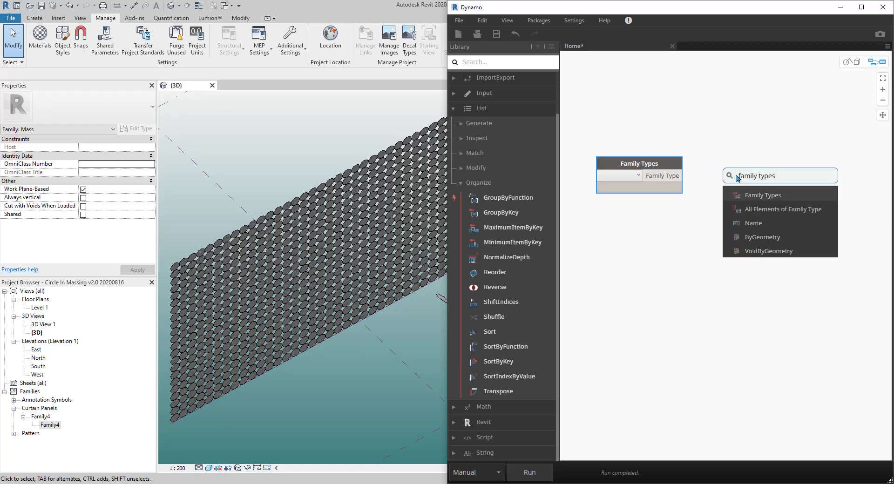
{"action": "left_click", "coordinate": [764, 210]}
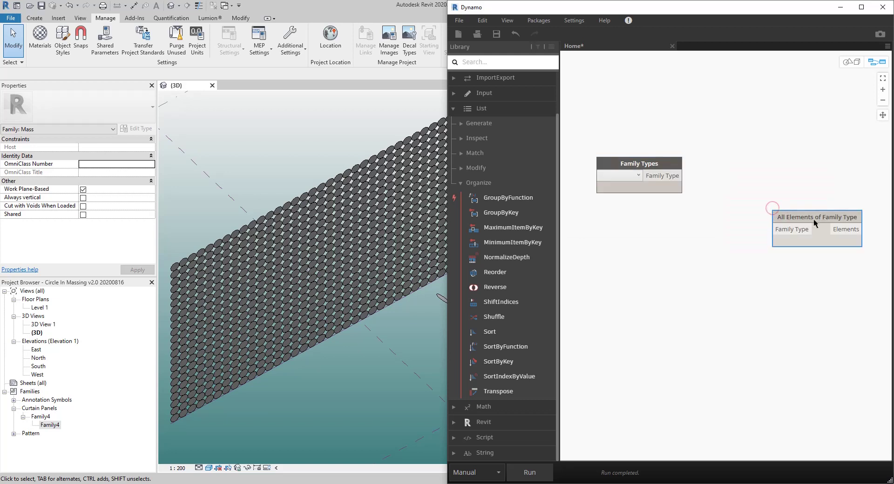
{"action": "left_click_drag", "start_coordinate": [814, 219], "coordinate": [740, 166]}
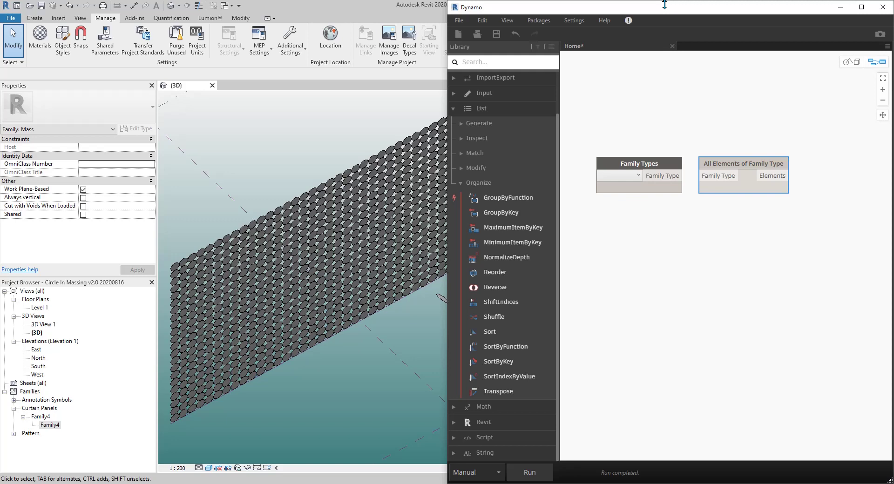
- Arrange the Dynamo and Revit windows side by side
{"action": "left_click_drag", "start_coordinate": [671, 10], "coordinate": [893, 11]}
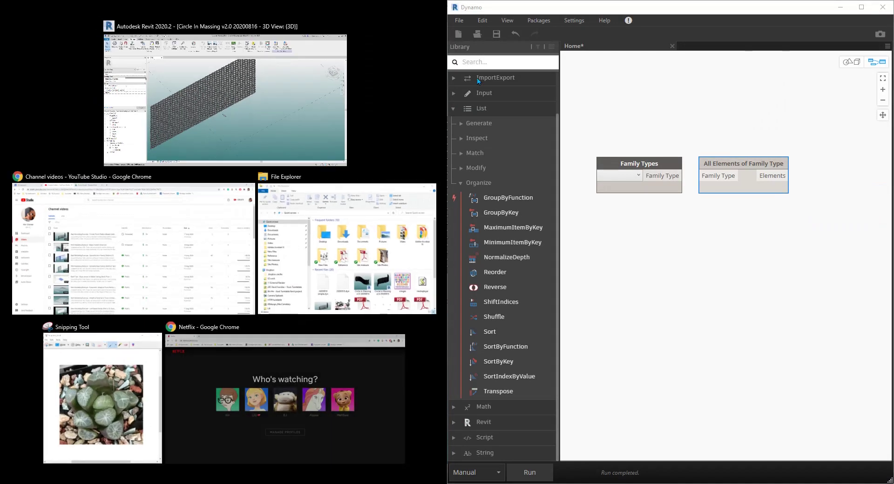
{"action": "left_click", "coordinate": [176, 92]}
- Select Family4:Family4 in the Family Types node and connect its output to the All Elements of Family Type input
{"action": "scroll", "coordinate": [699, 261], "scroll_direction": "up", "scroll_amount": 3}
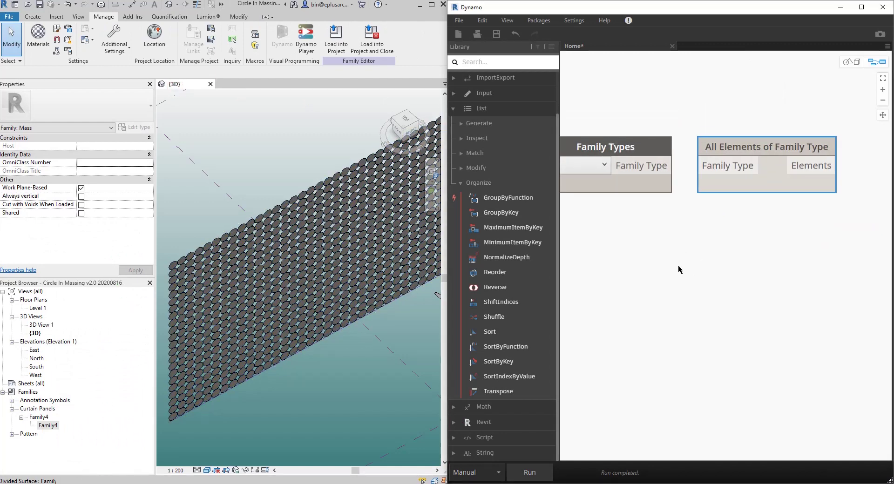
{"action": "left_click", "coordinate": [640, 171]}
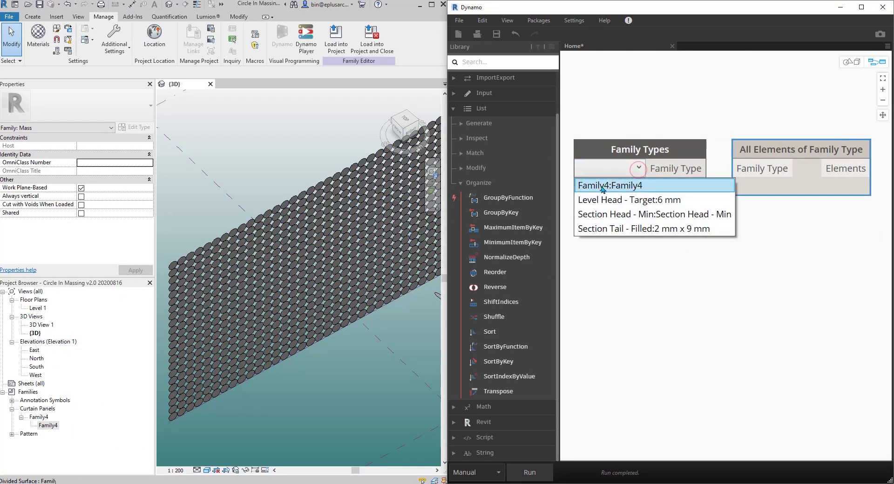
{"action": "left_click", "coordinate": [604, 186]}
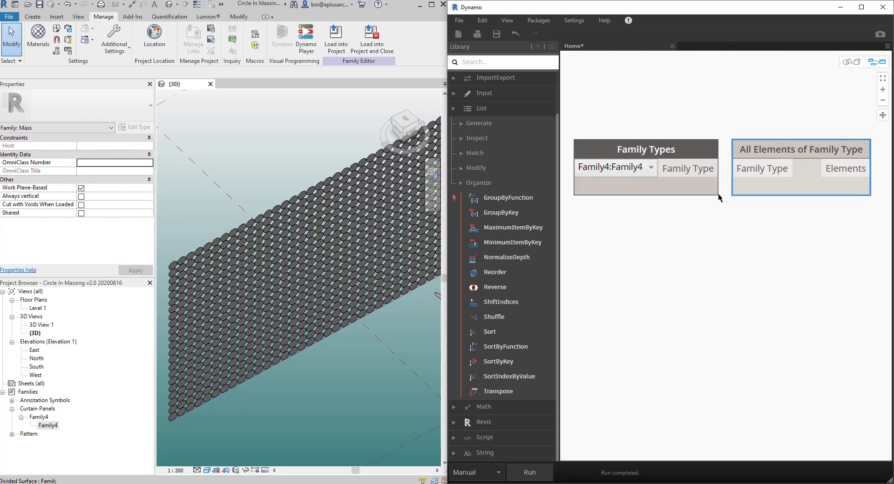
{"action": "left_click_drag", "start_coordinate": [759, 153], "coordinate": [773, 153]}
{"action": "left_click", "coordinate": [764, 166]}
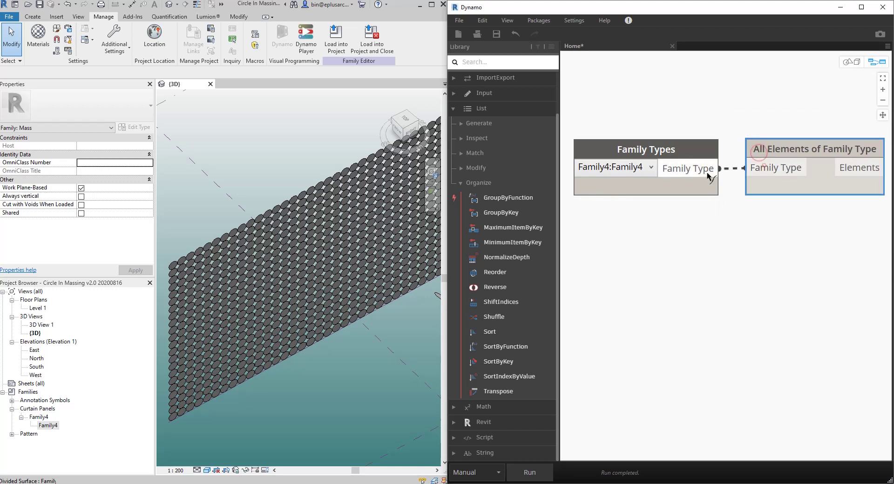
{"action": "left_click_drag", "start_coordinate": [708, 176], "coordinate": [706, 175]}
{"action": "scroll", "coordinate": [752, 297], "scroll_direction": "down", "scroll_amount": 3}
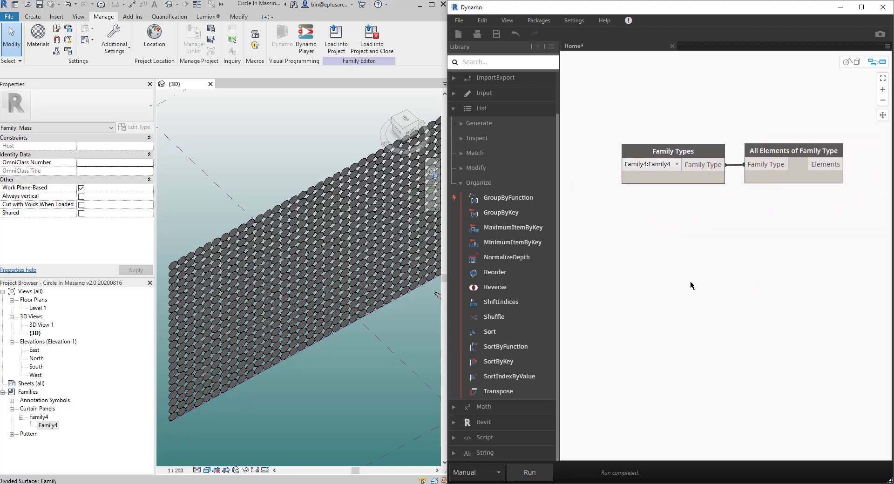
{"action": "middle_click_drag", "start_coordinate": [690, 265], "coordinate": [687, 254]}
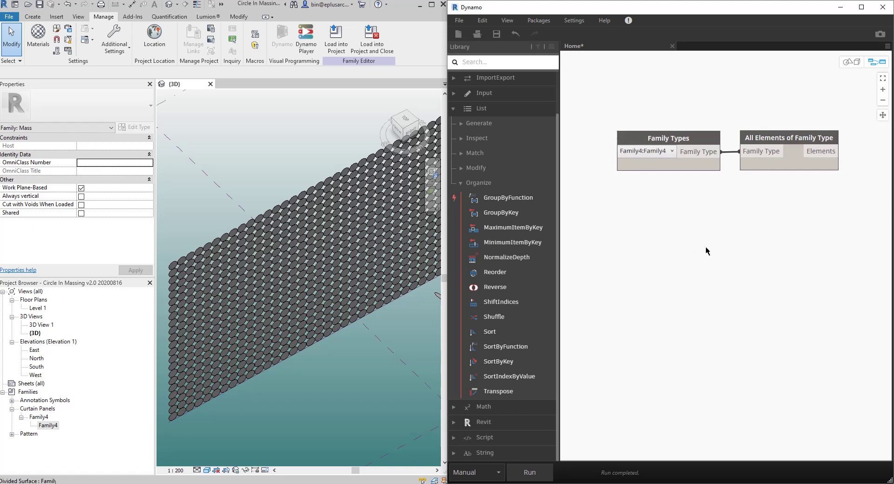
- In Revit, select the standalone circle panel and duplicate its type as Family5
{"action": "left_click", "coordinate": [411, 333]}
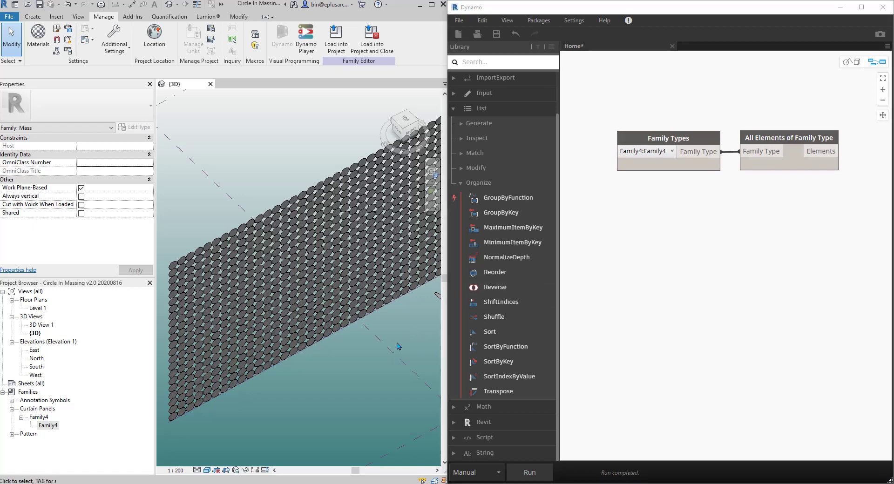
{"action": "scroll", "coordinate": [360, 351], "scroll_direction": "down", "scroll_amount": 3}
{"action": "scroll", "coordinate": [333, 329], "scroll_direction": "up", "scroll_amount": 3}
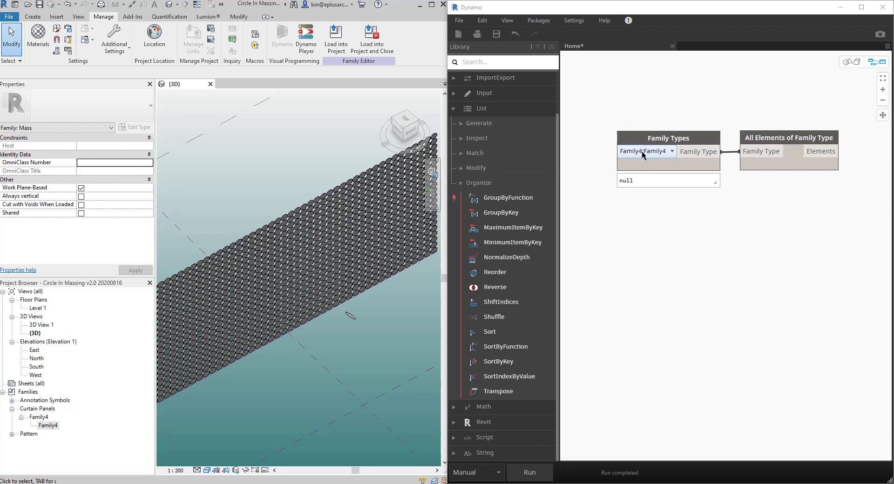
{"action": "left_click", "coordinate": [350, 319]}
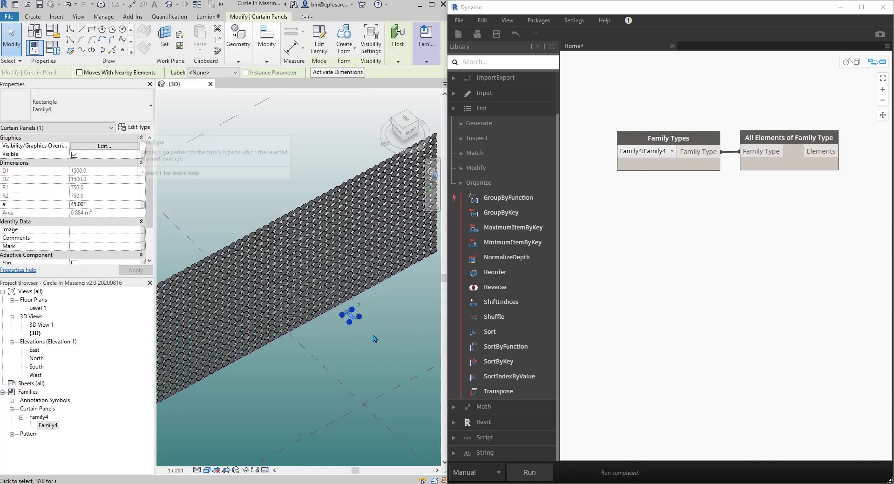
{"action": "left_click", "coordinate": [137, 127]}
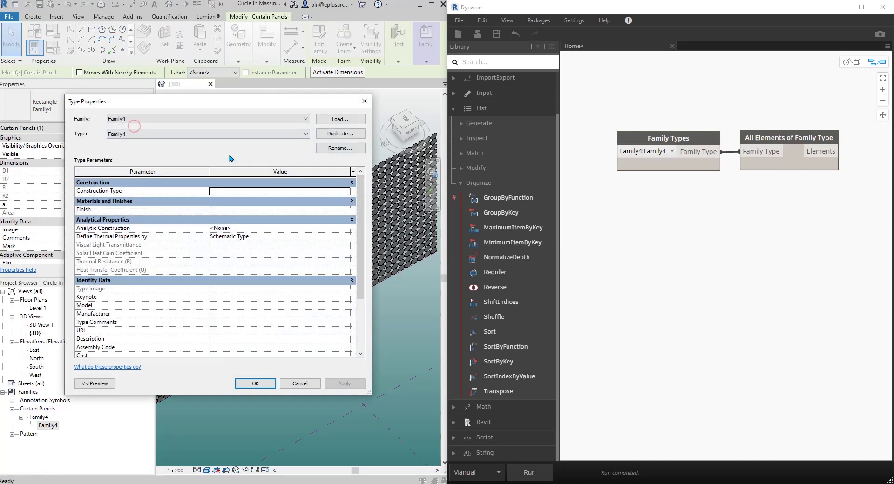
{"action": "left_click", "coordinate": [339, 134]}
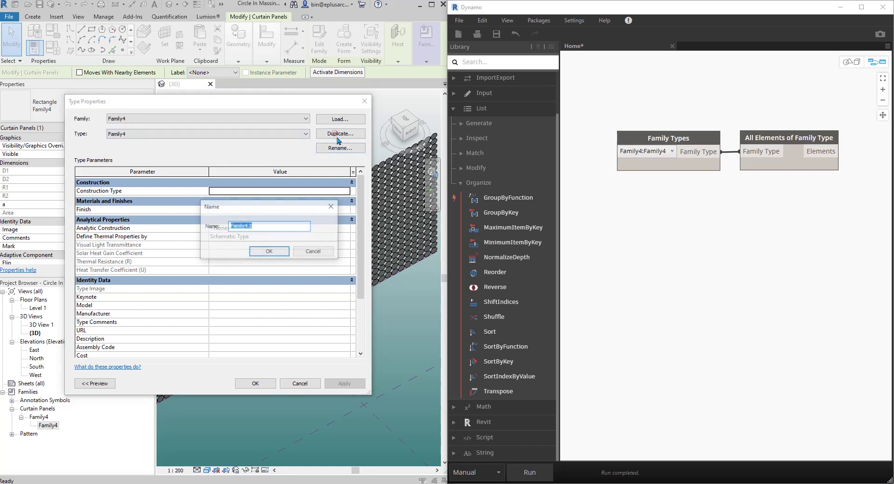
{"action": "left_click_drag", "start_coordinate": [244, 226], "coordinate": [266, 223]}
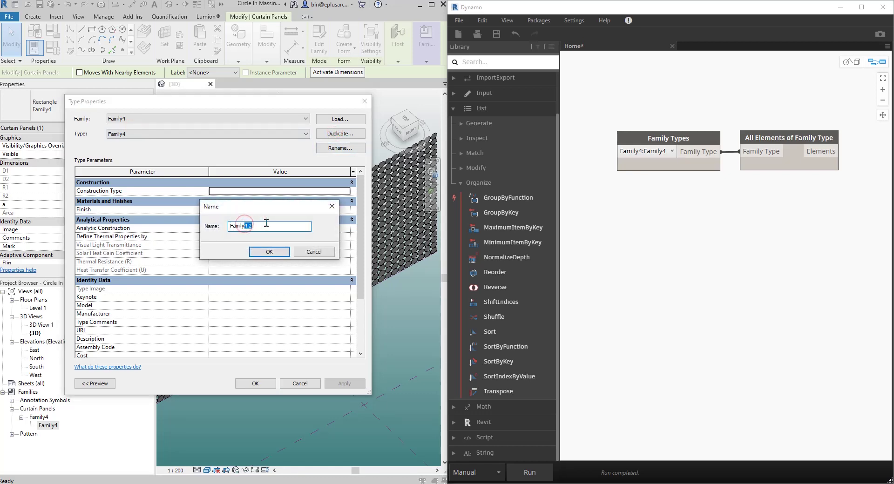
{"action": "left_click", "coordinate": [265, 253]}
{"action": "left_click", "coordinate": [257, 383]}
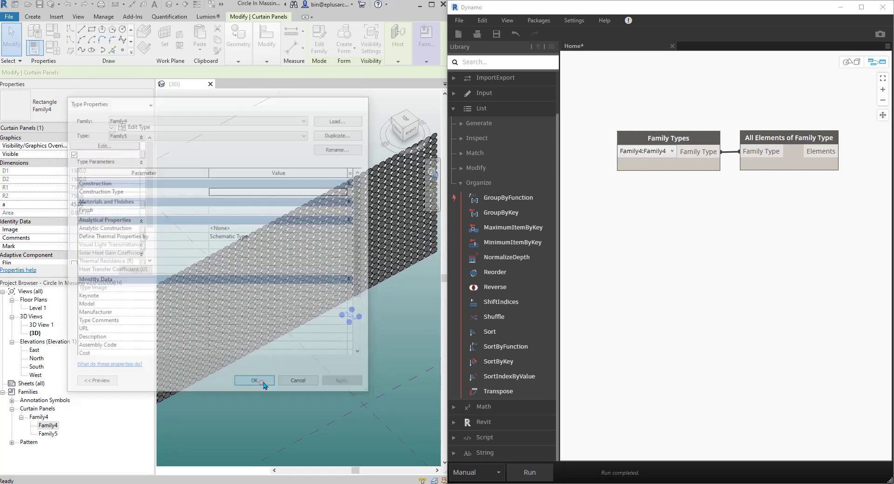
- In Dynamo, copy the connected node pair below the original and set the copy's family type to Family4:Family5
{"action": "left_click", "coordinate": [689, 262]}
{"action": "left_click_drag", "start_coordinate": [796, 217], "coordinate": [709, 159]}
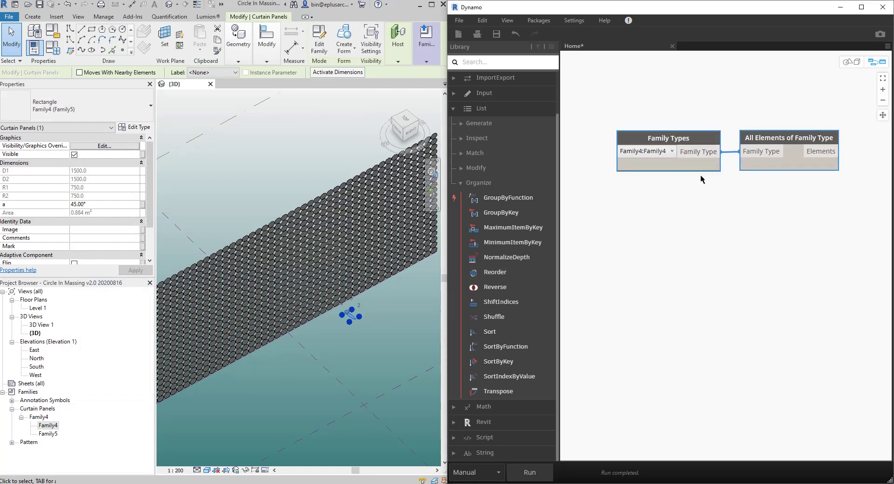
{"action": "key", "text": "ctrl+c"}
{"action": "key", "text": "ctrl+v"}
{"action": "left_click_drag", "start_coordinate": [806, 282], "coordinate": [691, 222]}
{"action": "left_click", "coordinate": [681, 234]}
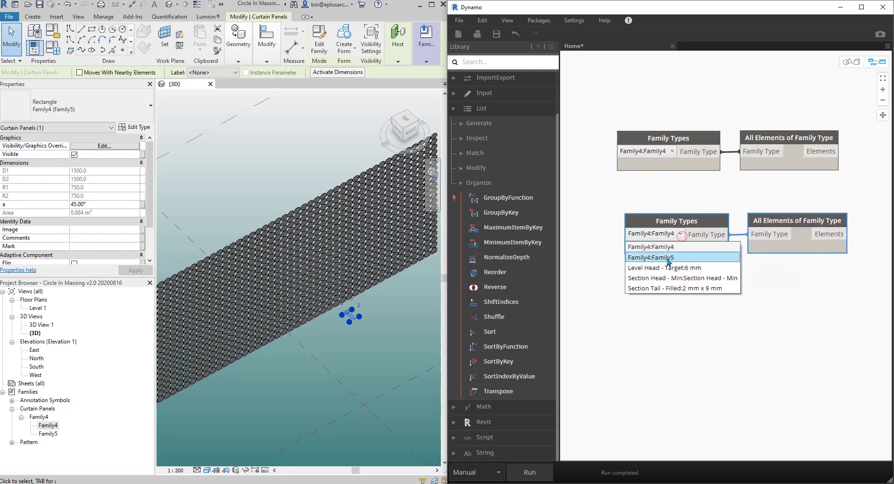
{"action": "left_click", "coordinate": [661, 259]}
{"action": "left_click", "coordinate": [760, 308]}
{"action": "middle_click_drag", "start_coordinate": [760, 308], "coordinate": [718, 306]}
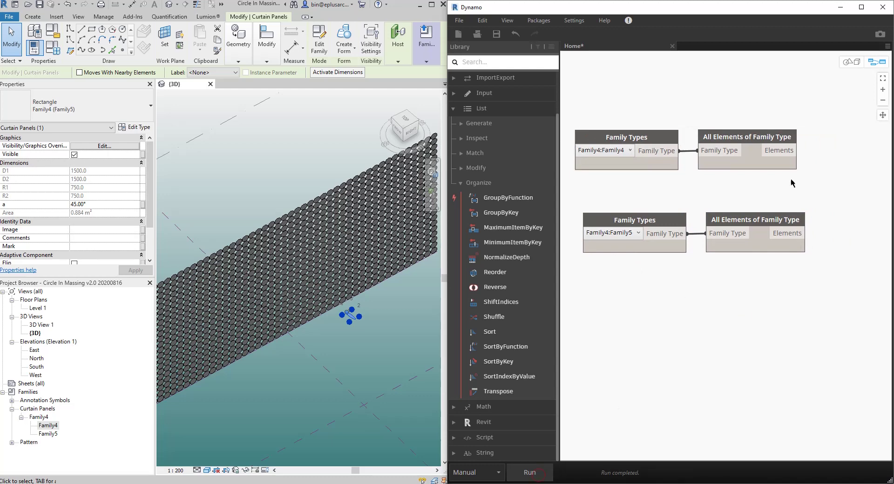
- Run the graph and pin the Family4 element list, moving its two nodes up clear of the Family5 pair
{"action": "mouse_move", "coordinate": [788, 181]}
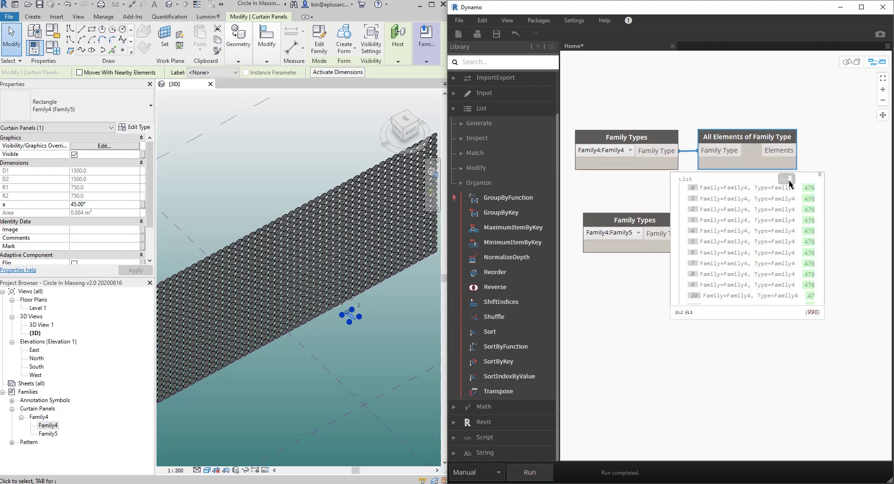
{"action": "scroll", "coordinate": [636, 338], "scroll_direction": "down", "scroll_amount": 2}
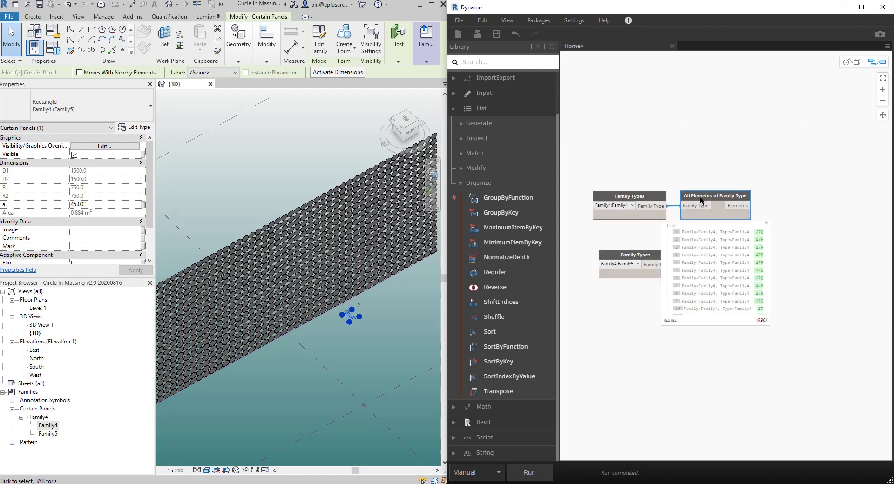
{"action": "left_click_drag", "start_coordinate": [701, 201], "coordinate": [724, 104]}
{"action": "left_click_drag", "start_coordinate": [644, 201], "coordinate": [643, 101]}
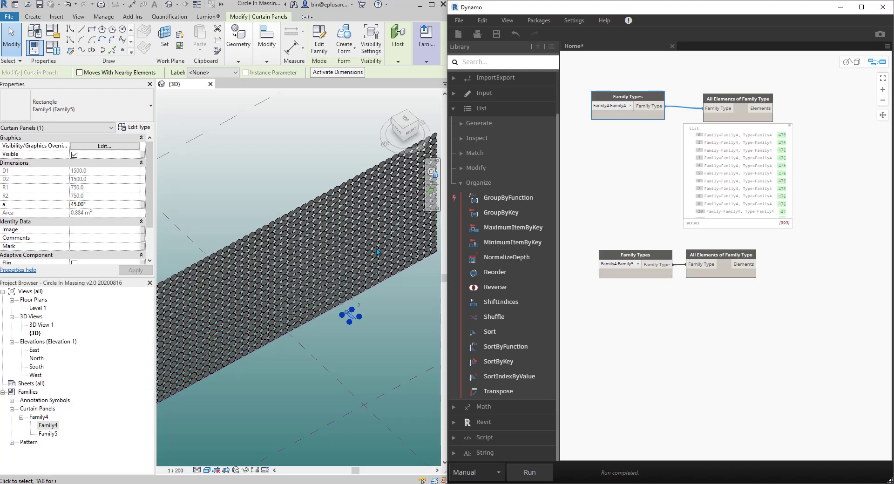
- Pin the Family5 element list and move the Family4 elements node closer to its Family Types node
{"action": "left_click", "coordinate": [714, 259]}
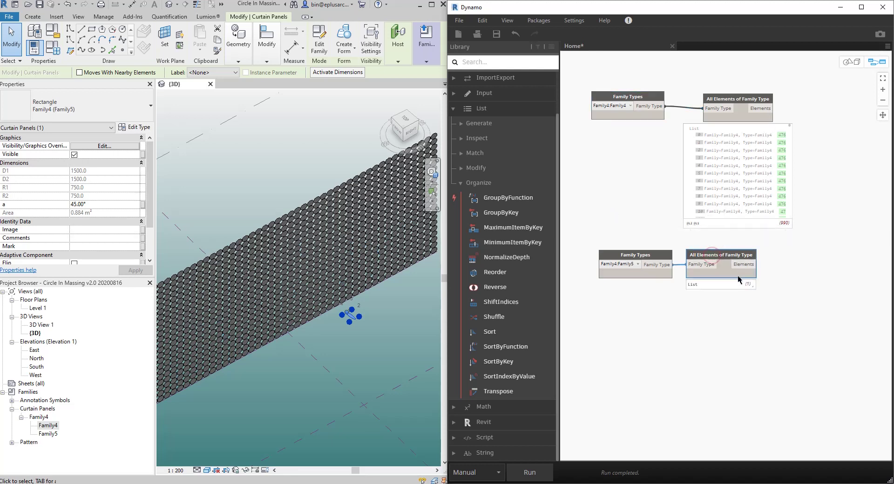
{"action": "mouse_move", "coordinate": [748, 290]}
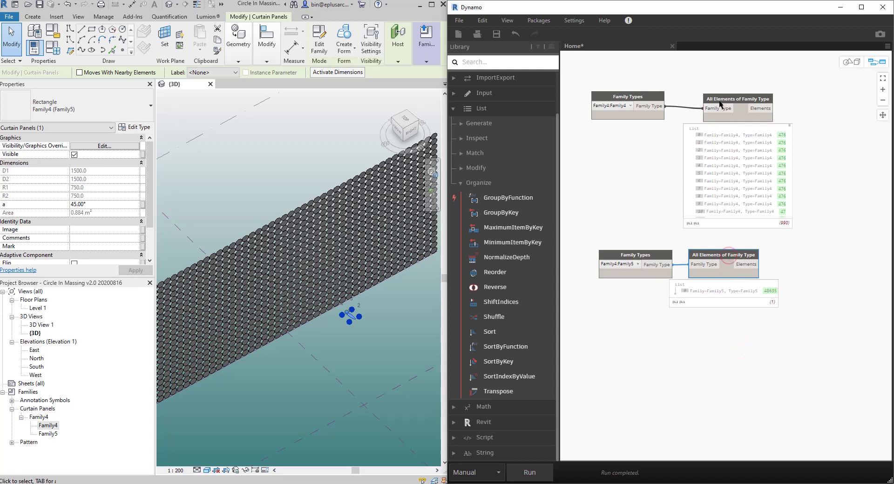
{"action": "left_click_drag", "start_coordinate": [724, 103], "coordinate": [703, 102]}
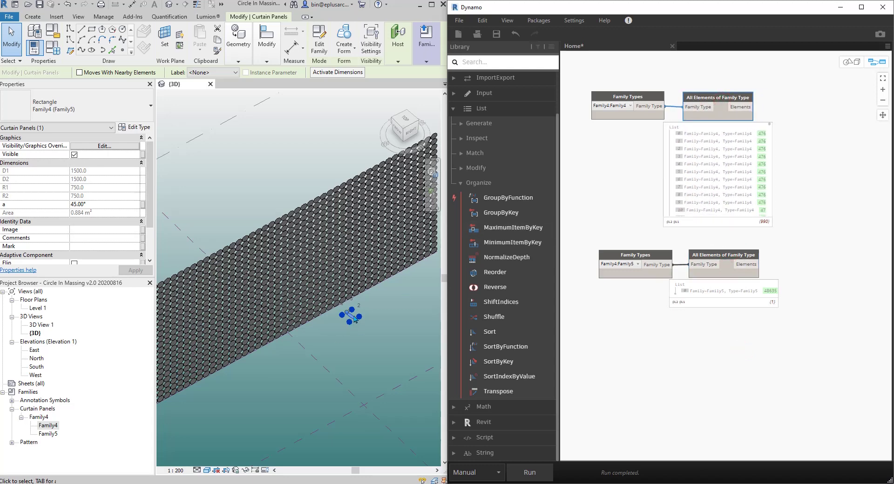
- Add a FamilyInstance.Location node beside the Family4 elements node and connect that element list to its familyInstance input
{"action": "middle_click_drag", "start_coordinate": [835, 171], "coordinate": [837, 228]}
{"action": "scroll", "coordinate": [799, 187], "scroll_direction": "up", "scroll_amount": 2}
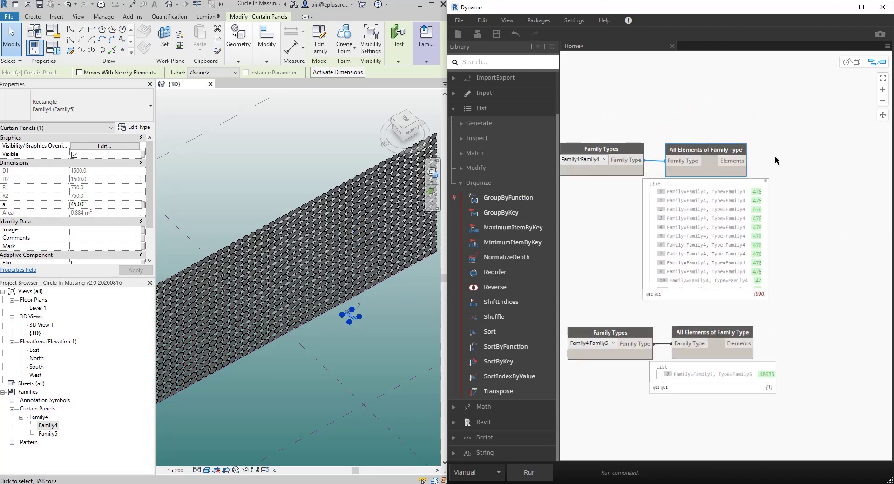
{"action": "right_click", "coordinate": [771, 160]}
{"action": "type", "text": "loc"}
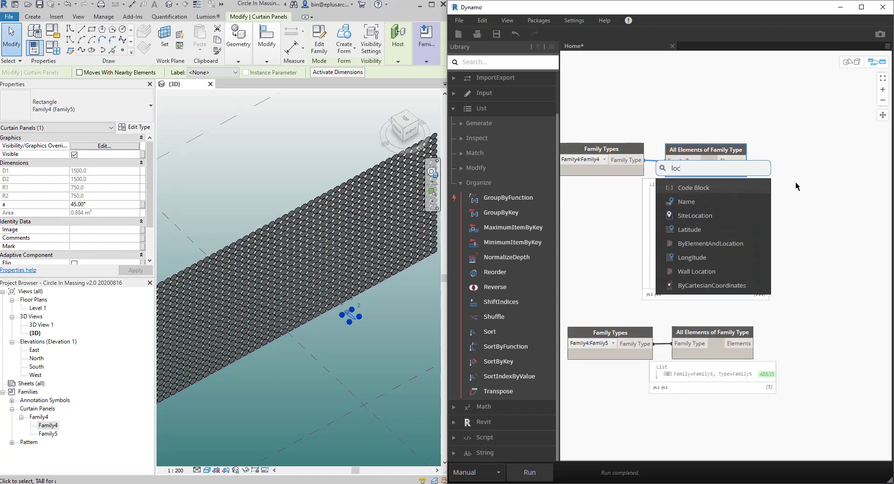
{"action": "type", "text": "ation"}
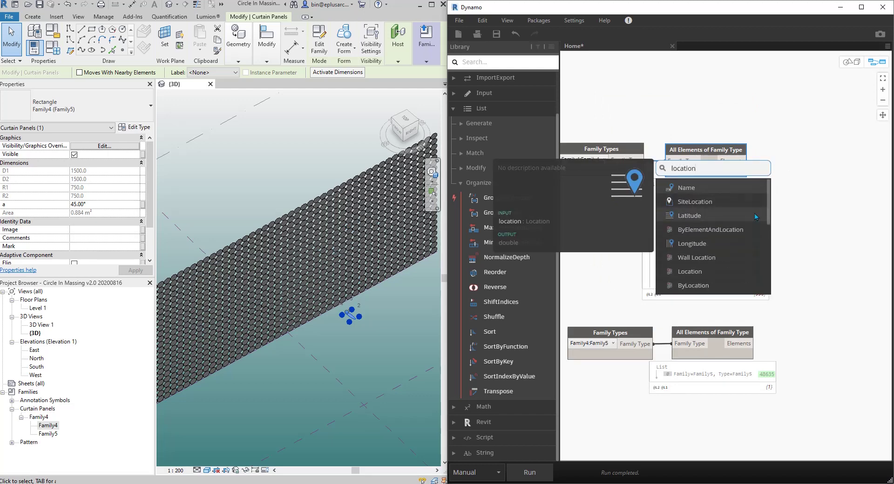
{"action": "scroll", "coordinate": [716, 258], "scroll_direction": "down", "scroll_amount": 3}
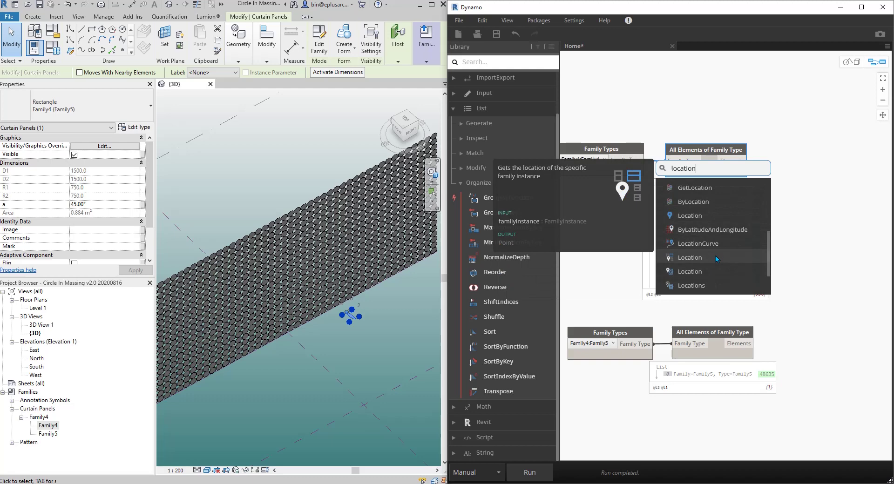
{"action": "scroll", "coordinate": [715, 251], "scroll_direction": "down", "scroll_amount": 2}
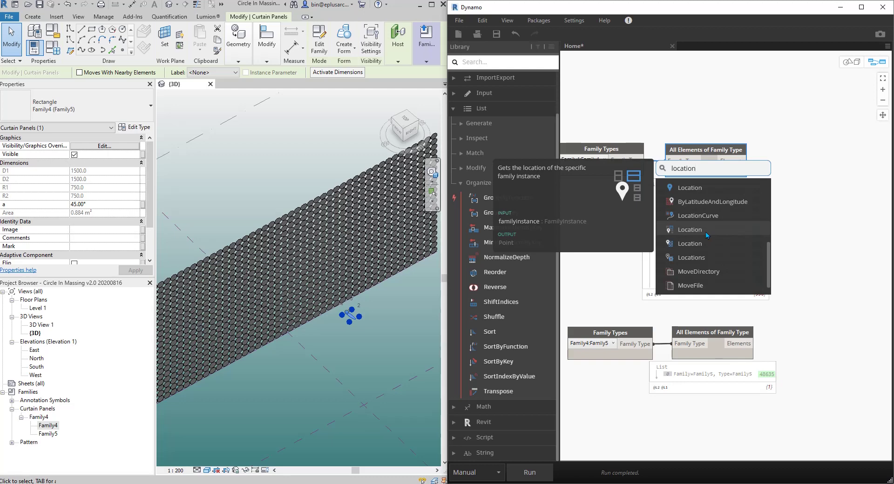
{"action": "left_click", "coordinate": [707, 235]}
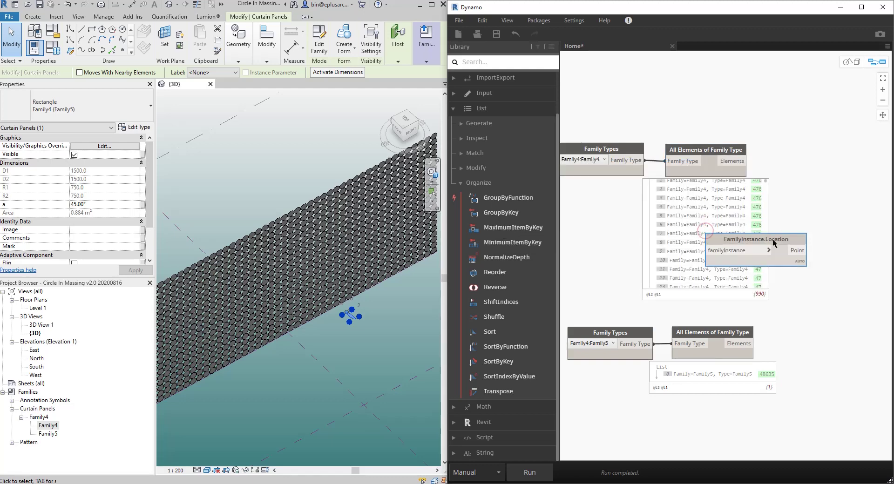
{"action": "left_click_drag", "start_coordinate": [773, 233], "coordinate": [842, 150]}
{"action": "left_click_drag", "start_coordinate": [745, 161], "coordinate": [802, 153]}
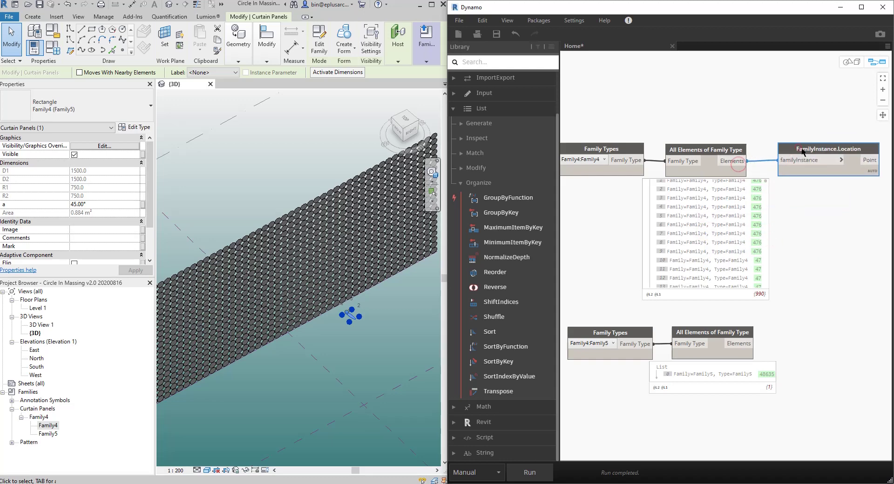
- Run the graph and examine the Family4 panel location points in the Revit 3D view
{"action": "left_click", "coordinate": [542, 476]}
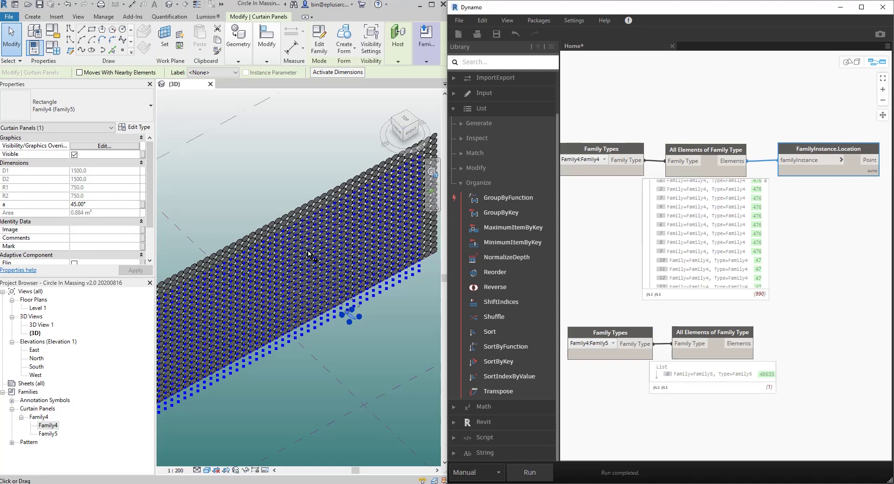
{"action": "scroll", "coordinate": [309, 253], "scroll_direction": "down", "scroll_amount": 2}
{"action": "middle_click_drag", "start_coordinate": [277, 294], "coordinate": [349, 266]}
{"action": "scroll", "coordinate": [261, 273], "scroll_direction": "up", "scroll_amount": 1}
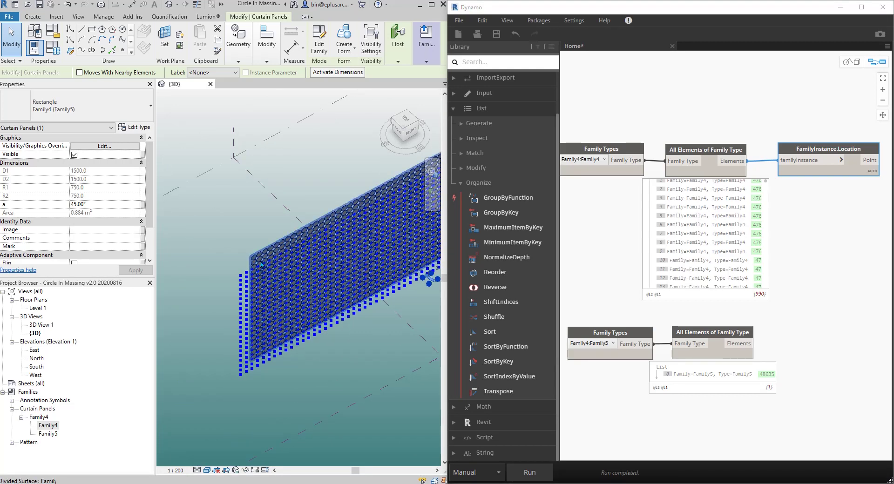
{"action": "middle_click_drag", "start_coordinate": [325, 292], "coordinate": [347, 295], "text": "shift"}
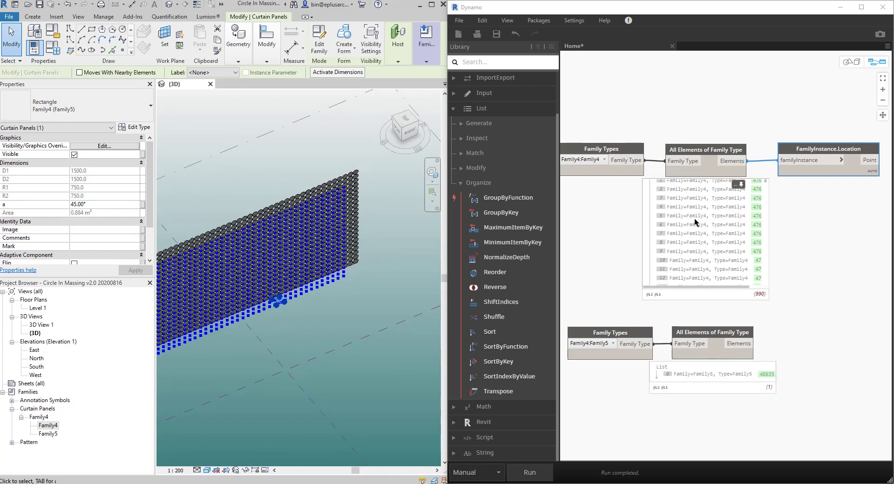
- In Dynamo, copy the FamilyInstance.Location node beside the Family5 elements node and connect the Family5 element list to it
{"action": "middle_click_drag", "start_coordinate": [829, 222], "coordinate": [785, 228]}
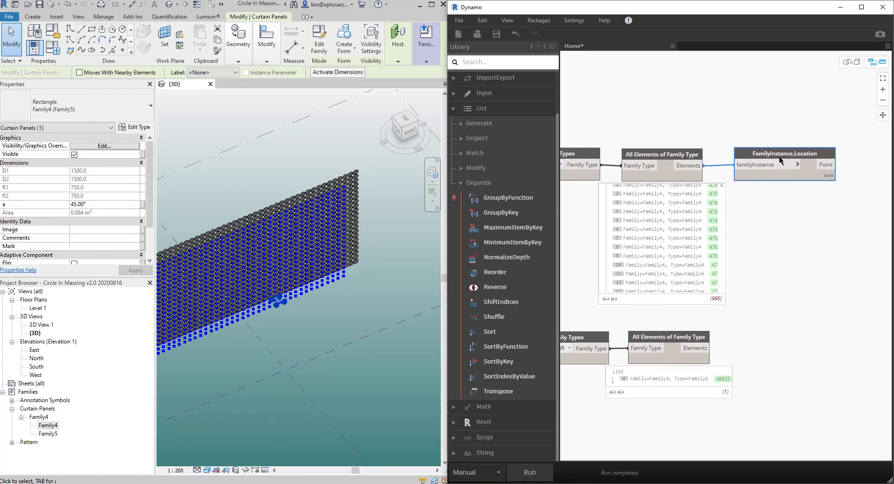
{"action": "mouse_move", "coordinate": [784, 166]}
{"action": "key", "text": "ctrl+v"}
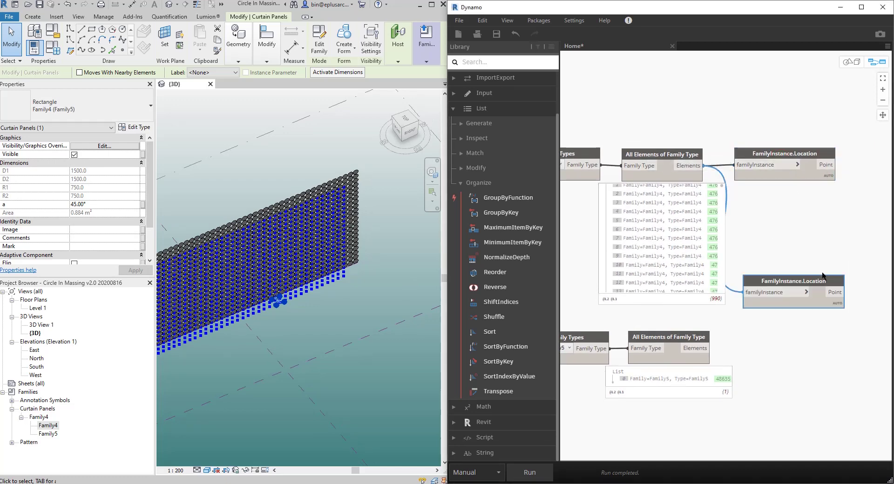
{"action": "left_click_drag", "start_coordinate": [813, 283], "coordinate": [781, 337]}
{"action": "left_click", "coordinate": [771, 354]}
{"action": "left_click", "coordinate": [745, 349]}
{"action": "left_click", "coordinate": [766, 351]}
{"action": "left_click", "coordinate": [704, 348]}
- Run the graph and examine the Family5 attractor panel's location point in the Revit 3D view
{"action": "left_click", "coordinate": [544, 469]}
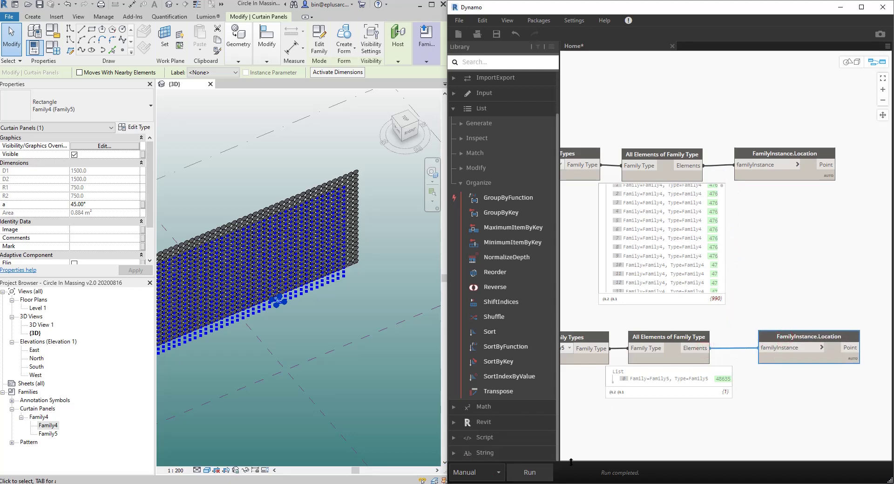
{"action": "middle_click_drag", "start_coordinate": [290, 329], "coordinate": [281, 301], "text": "shift"}
{"action": "scroll", "coordinate": [305, 332], "scroll_direction": "down", "scroll_amount": 1}
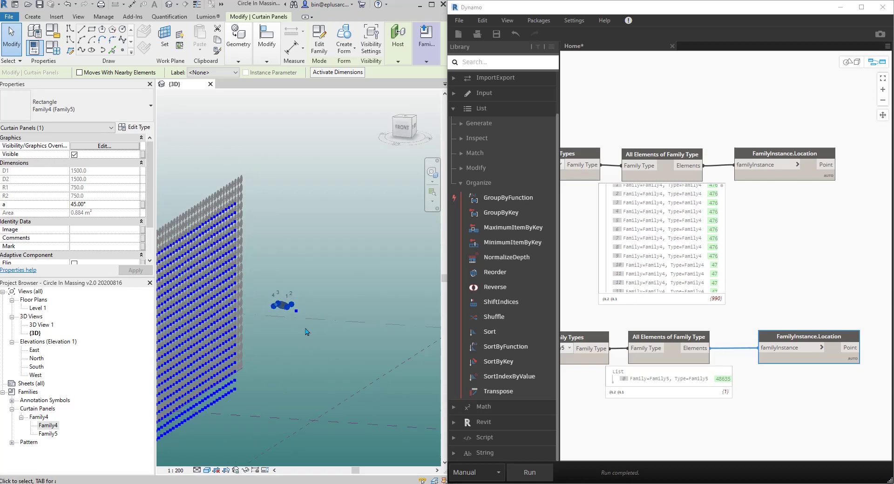
{"action": "middle_click_drag", "start_coordinate": [306, 332], "coordinate": [333, 334], "text": "shift"}
{"action": "scroll", "coordinate": [798, 283], "scroll_direction": "down", "scroll_amount": 1}
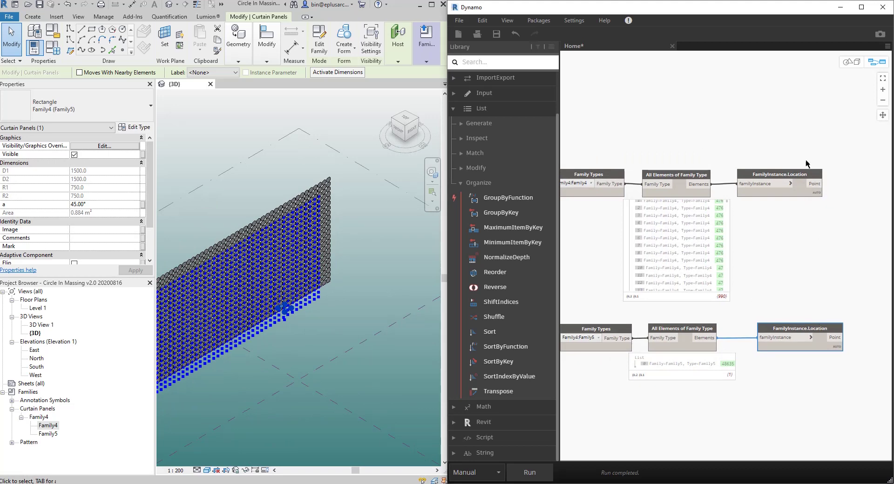
- In Dynamo, search the nodes for "line" and add a Line.ByStartPointEndPoint node
{"action": "middle_click_drag", "start_coordinate": [816, 250], "coordinate": [755, 249]}
{"action": "right_click", "coordinate": [772, 232]}
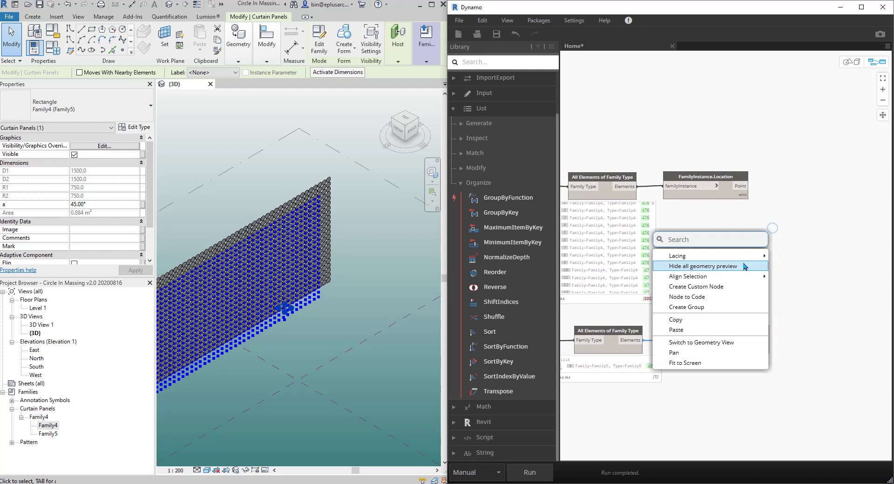
{"action": "middle_click", "coordinate": [716, 238]}
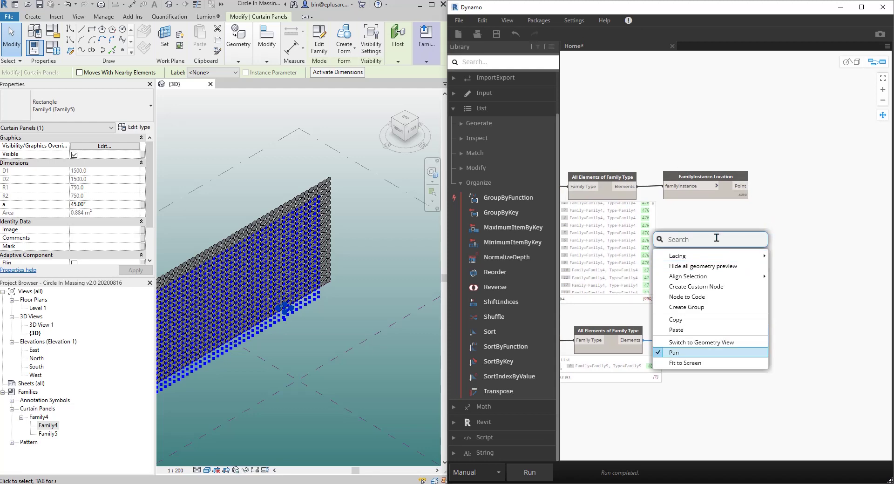
{"action": "left_click", "coordinate": [719, 233]}
{"action": "right_click", "coordinate": [761, 234]}
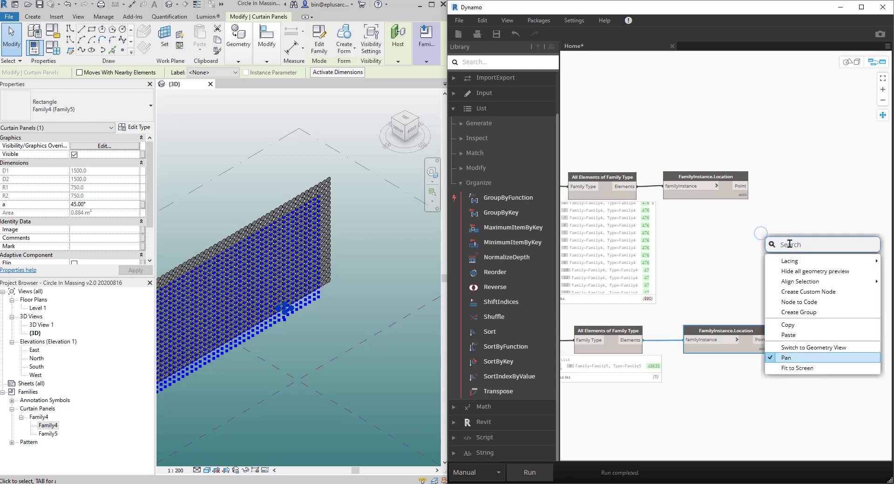
{"action": "type", "text": "lin"}
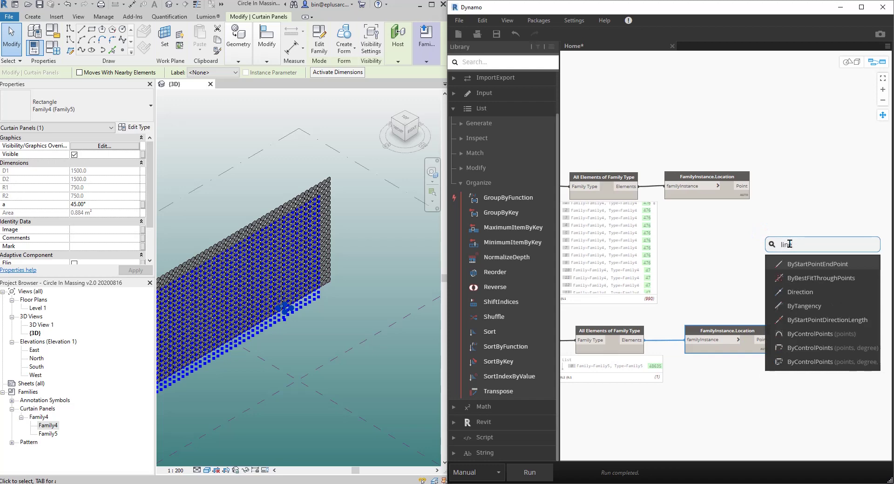
{"action": "type", "text": "e"}
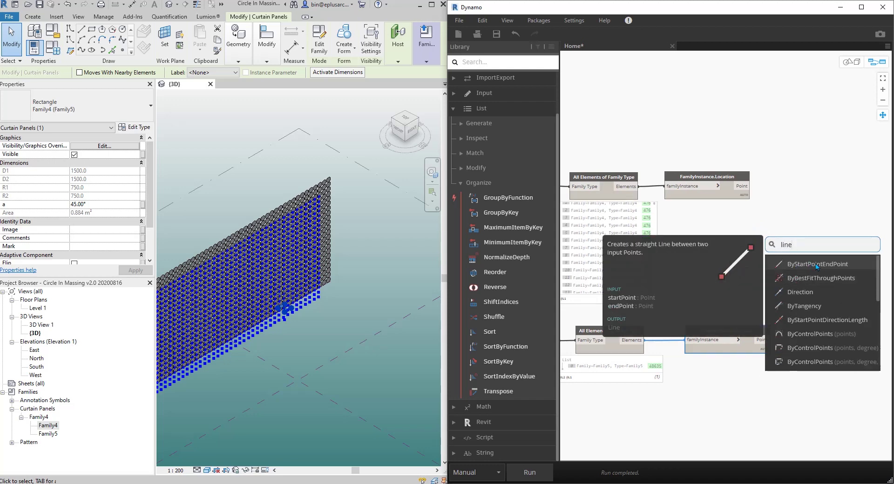
{"action": "left_click", "coordinate": [816, 264]}
- Place the line node between the two location nodes, connecting Family4 points to startPoint and the Family5 point to endPoint
{"action": "scroll", "coordinate": [669, 240], "scroll_direction": "up", "scroll_amount": 5}
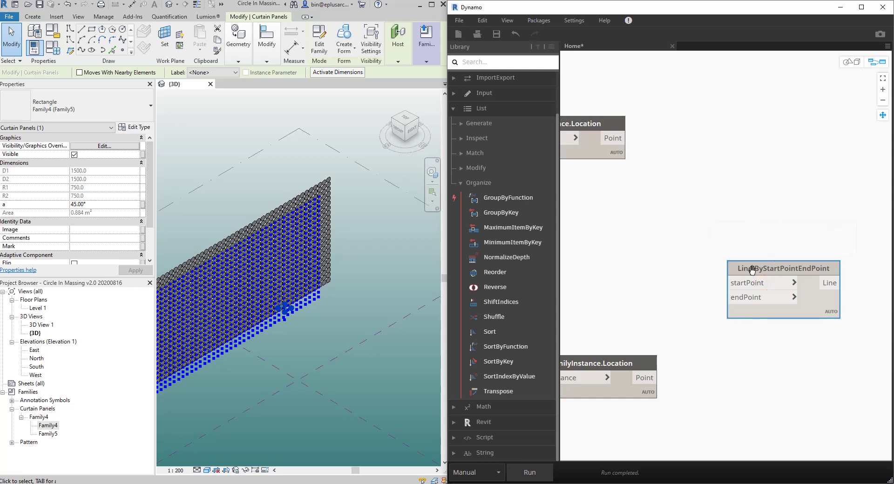
{"action": "right_click", "coordinate": [714, 193]}
{"action": "left_click", "coordinate": [746, 320]}
{"action": "left_click_drag", "start_coordinate": [752, 277], "coordinate": [699, 216]}
{"action": "left_click", "coordinate": [695, 223]}
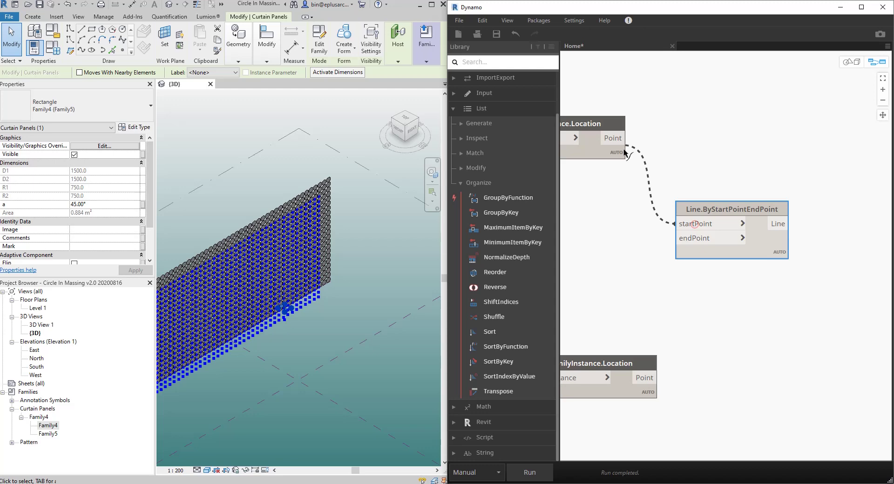
{"action": "left_click", "coordinate": [619, 139]}
{"action": "left_click", "coordinate": [695, 238]}
{"action": "left_click", "coordinate": [645, 377]}
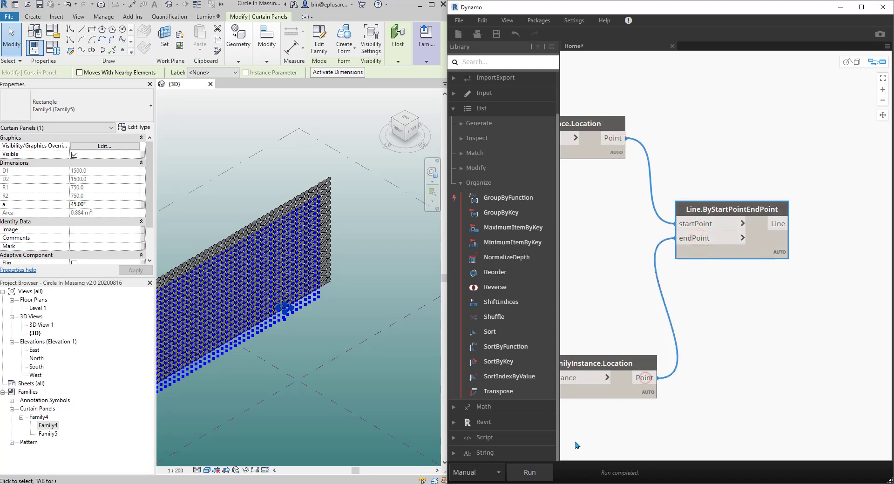
- Run the graph and check the generated line geometry in the Revit 3D view
{"action": "left_click", "coordinate": [530, 473]}
{"action": "middle_click_drag", "start_coordinate": [339, 313], "coordinate": [368, 314], "text": "shift"}
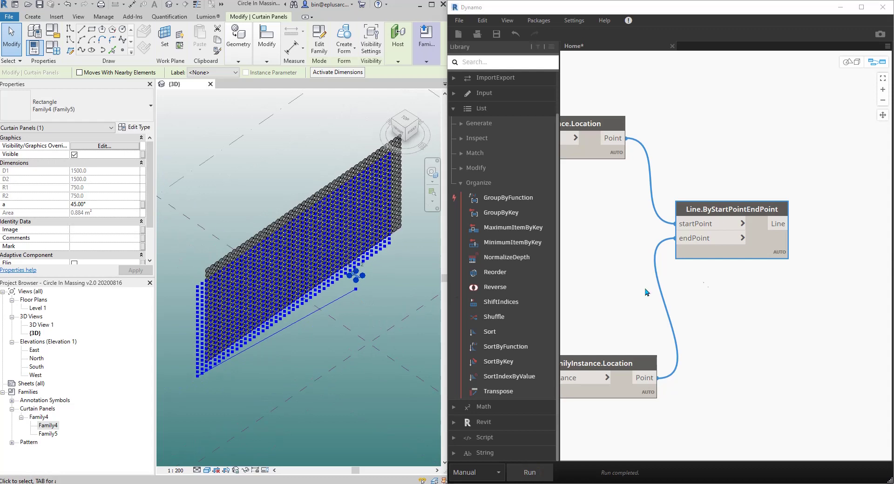
{"action": "left_click", "coordinate": [711, 294]}
- Set the Line.ByStartPointEndPoint node's lacing to Cross Product, rerun the graph and inspect the lines in the Revit 3D view
{"action": "right_click", "coordinate": [720, 209]}
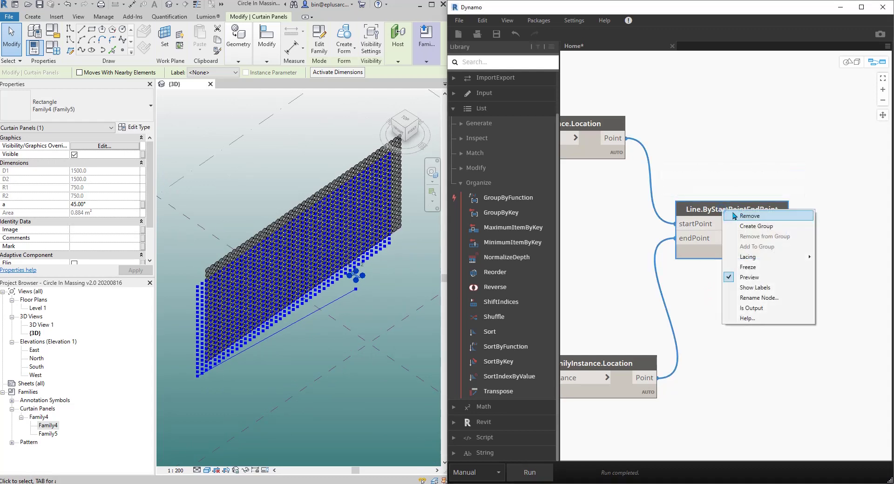
{"action": "right_click", "coordinate": [700, 209]}
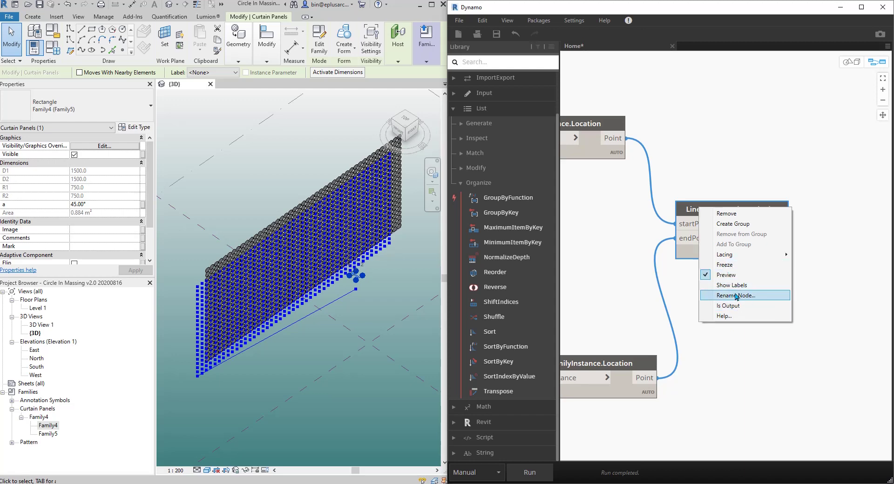
{"action": "mouse_move", "coordinate": [742, 258]}
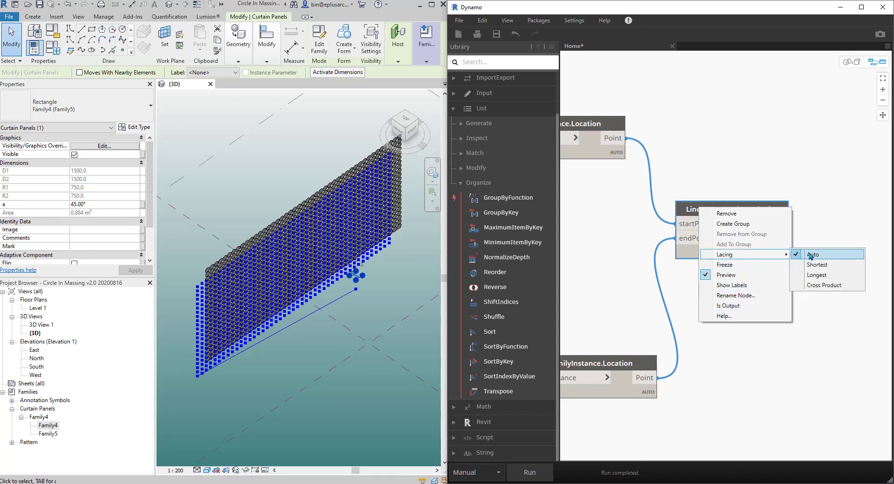
{"action": "left_click", "coordinate": [832, 286]}
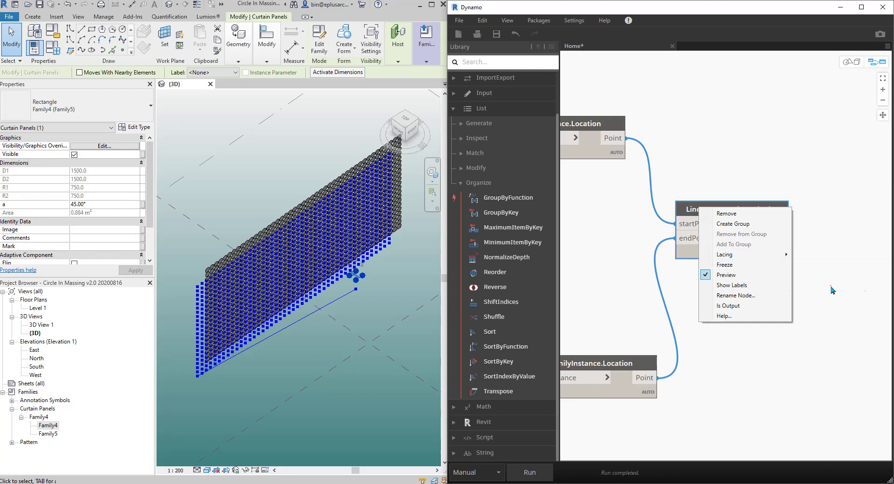
{"action": "left_click", "coordinate": [530, 472]}
{"action": "mouse_move", "coordinate": [354, 293]}
{"action": "middle_mouse_down", "text": "shift"}
{"action": "mouse_move", "coordinate": [330, 297]}
{"action": "mouse_move", "coordinate": [242, 243]}
{"action": "mouse_move", "coordinate": [223, 208]}
{"action": "middle_mouse_up", "text": "shift"}
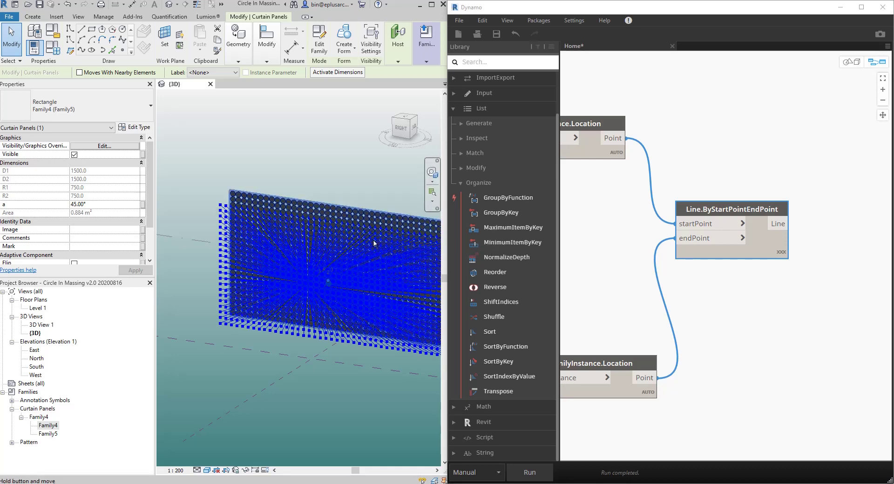
{"action": "middle_click_drag", "start_coordinate": [402, 236], "coordinate": [599, 238], "text": "shift"}
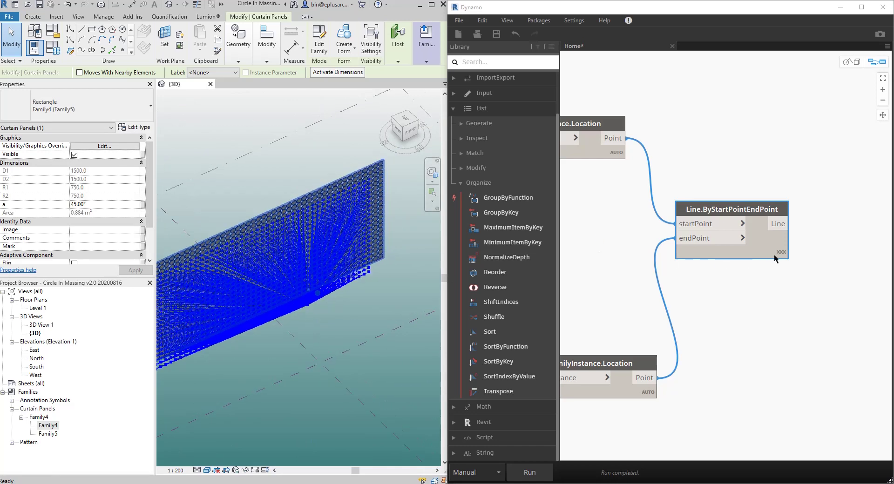
- In Dynamo, pin the Line.ByStartPointEndPoint output list and move the node up clear of the Family5 location node
{"action": "left_click", "coordinate": [784, 271]}
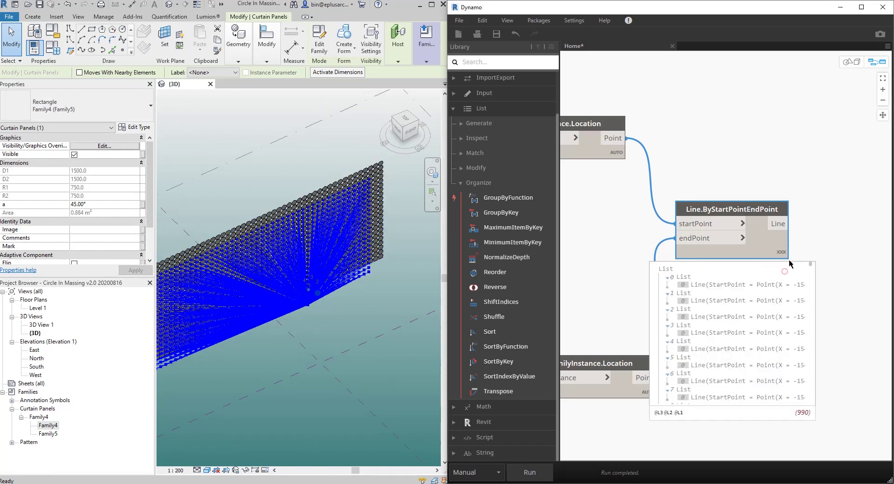
{"action": "left_click_drag", "start_coordinate": [750, 213], "coordinate": [791, 159]}
{"action": "middle_click_drag", "start_coordinate": [654, 231], "coordinate": [576, 234]}
{"action": "scroll", "coordinate": [601, 263], "scroll_direction": "up", "scroll_amount": 1}
{"action": "middle_click_drag", "start_coordinate": [601, 263], "coordinate": [562, 265]}
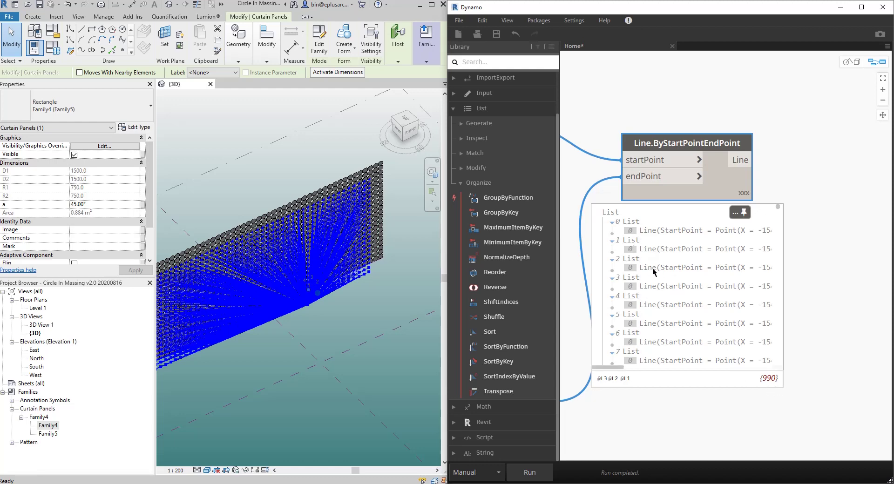
- Add a List.Flatten node beside Line.ByStartPointEndPoint and connect the Line output to its list input
{"action": "middle_click_drag", "start_coordinate": [850, 246], "coordinate": [812, 268]}
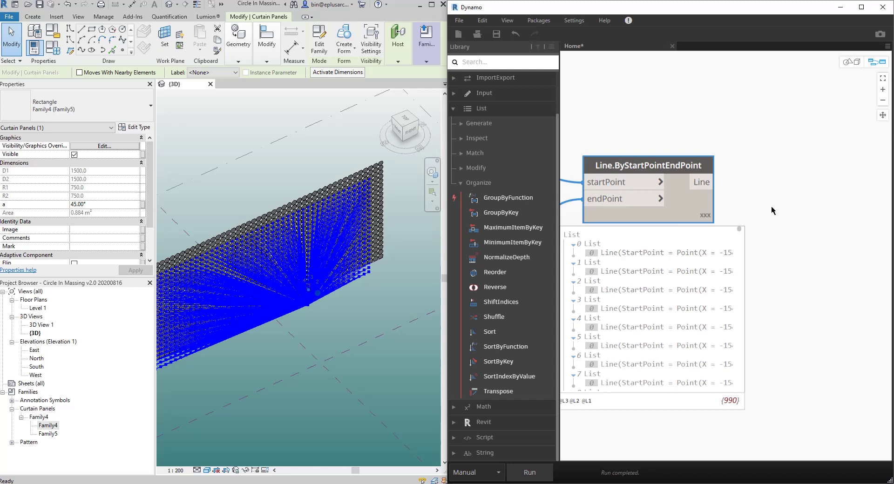
{"action": "right_click", "coordinate": [757, 184]}
{"action": "right_click", "coordinate": [789, 196]}
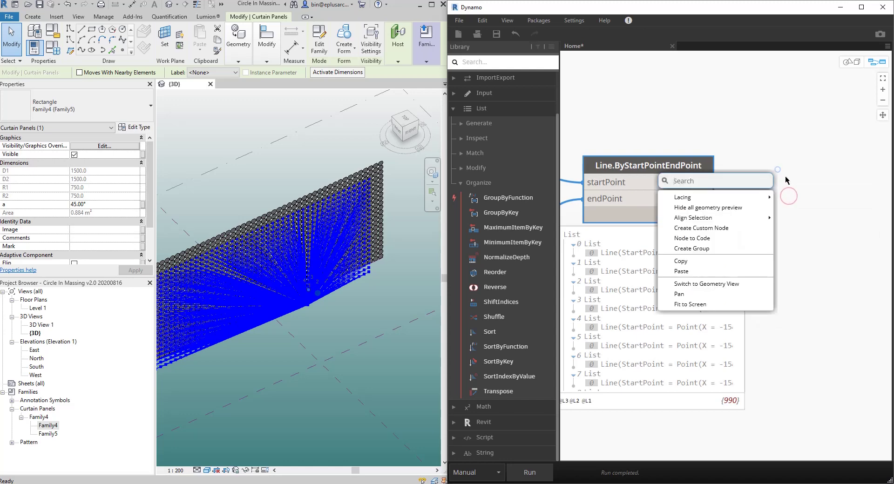
{"action": "type", "text": "flatte"}
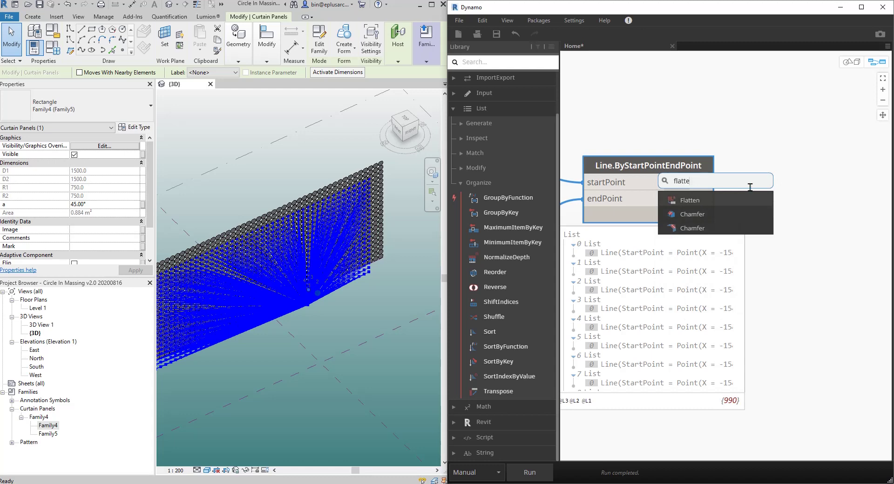
{"action": "key", "text": "Return"}
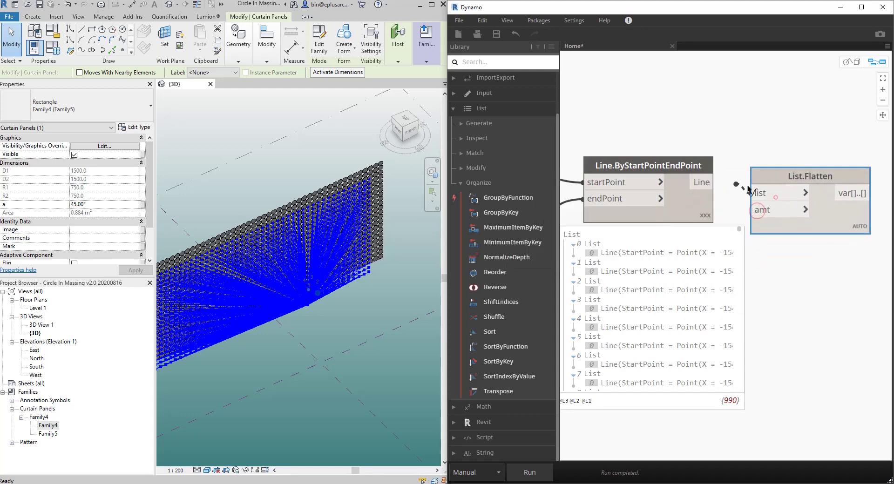
{"action": "left_click_drag", "start_coordinate": [714, 182], "coordinate": [754, 193]}
- Run the graph, pin the List.Flatten output list and align the node with the incoming line connection
{"action": "middle_click_drag", "start_coordinate": [792, 326], "coordinate": [683, 327]}
{"action": "left_click_drag", "start_coordinate": [721, 178], "coordinate": [749, 159]}
{"action": "mouse_move", "coordinate": [782, 210]}
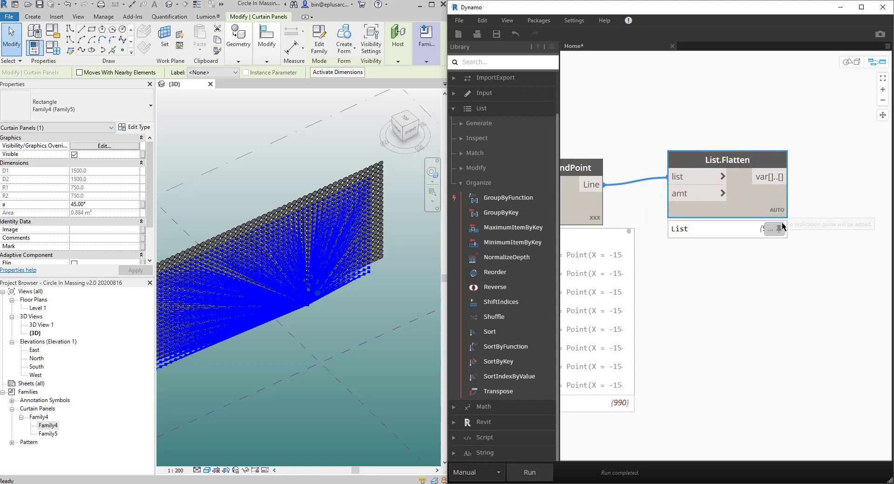
{"action": "mouse_move", "coordinate": [777, 228]}
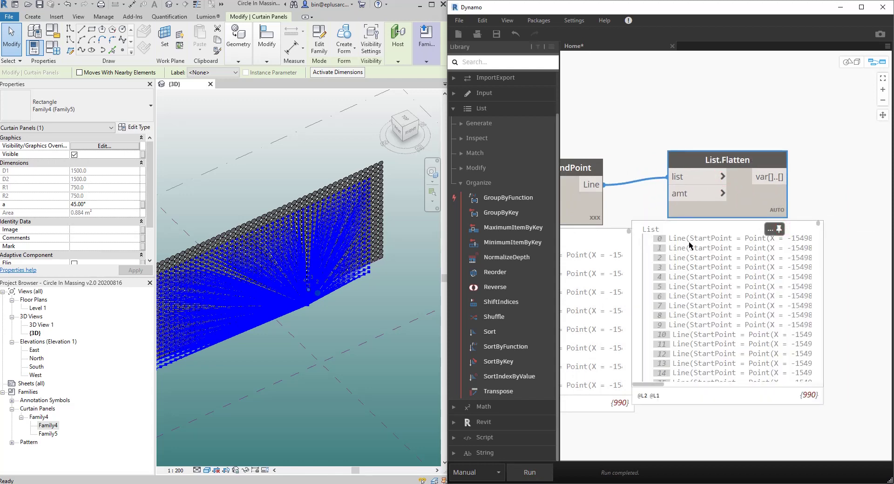
{"action": "left_click_drag", "start_coordinate": [723, 159], "coordinate": [729, 168]}
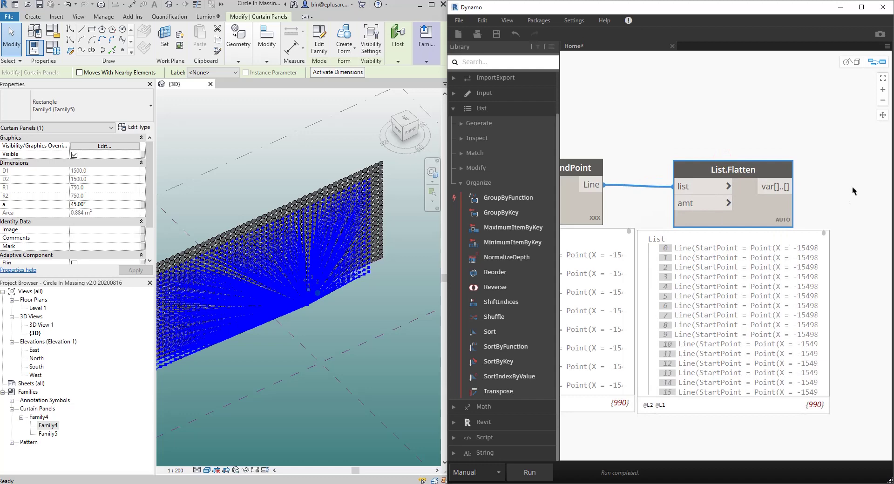
{"action": "middle_click_drag", "start_coordinate": [852, 191], "coordinate": [775, 186]}
{"action": "scroll", "coordinate": [791, 195], "scroll_direction": "down", "scroll_amount": 2}
{"action": "scroll", "coordinate": [739, 182], "scroll_direction": "up", "scroll_amount": 2}
{"action": "right_click", "coordinate": [771, 186]}
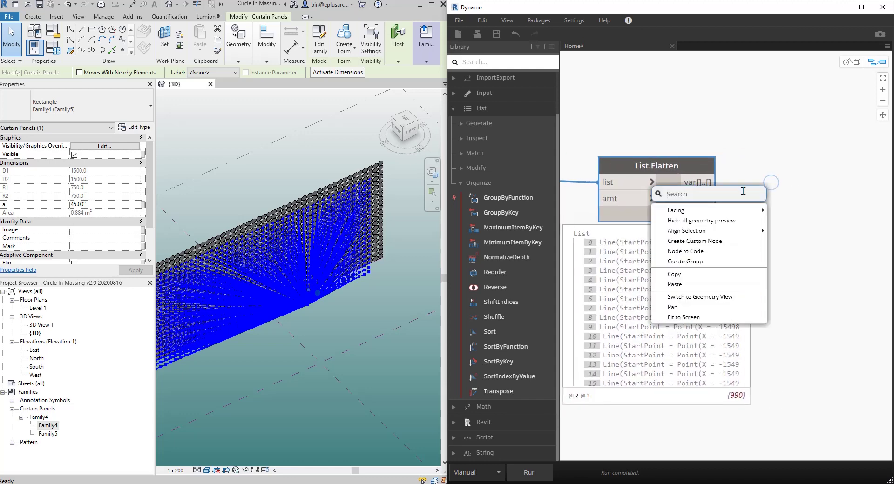
{"action": "type", "text": "len"}
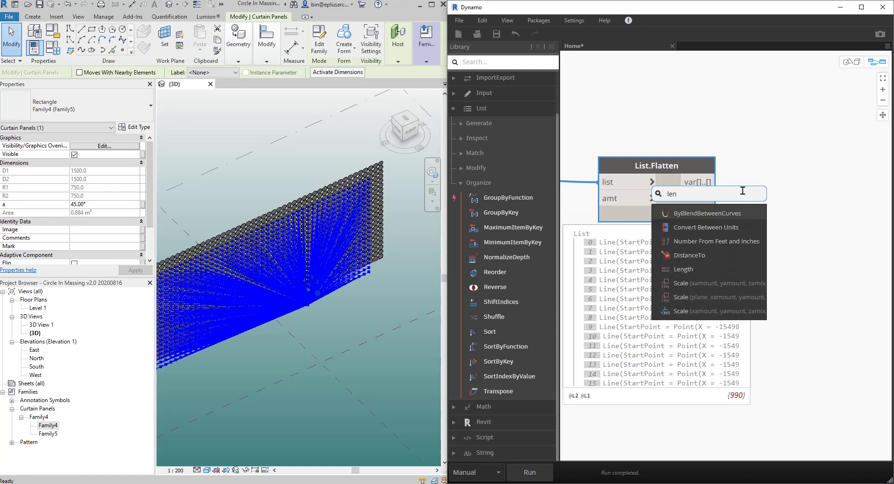
{"action": "type", "text": "gth"}
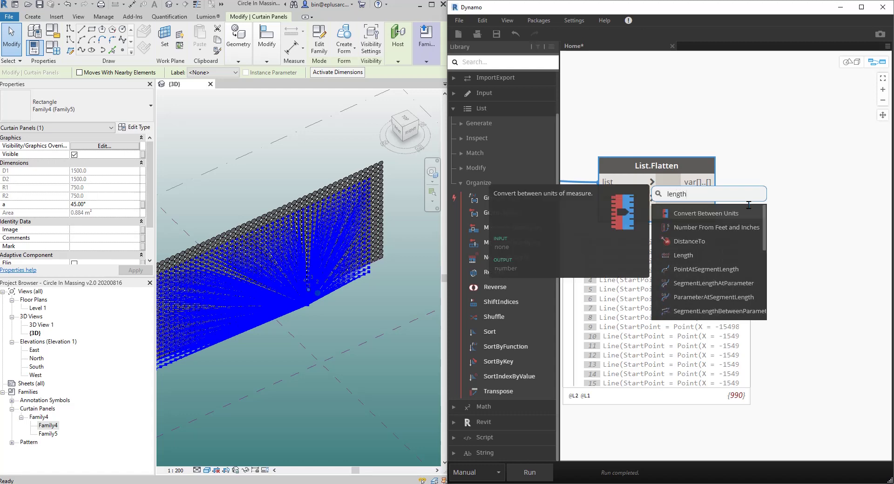
{"action": "scroll", "coordinate": [724, 280], "scroll_direction": "down", "scroll_amount": 2}
{"action": "scroll", "coordinate": [724, 283], "scroll_direction": "down", "scroll_amount": 1}
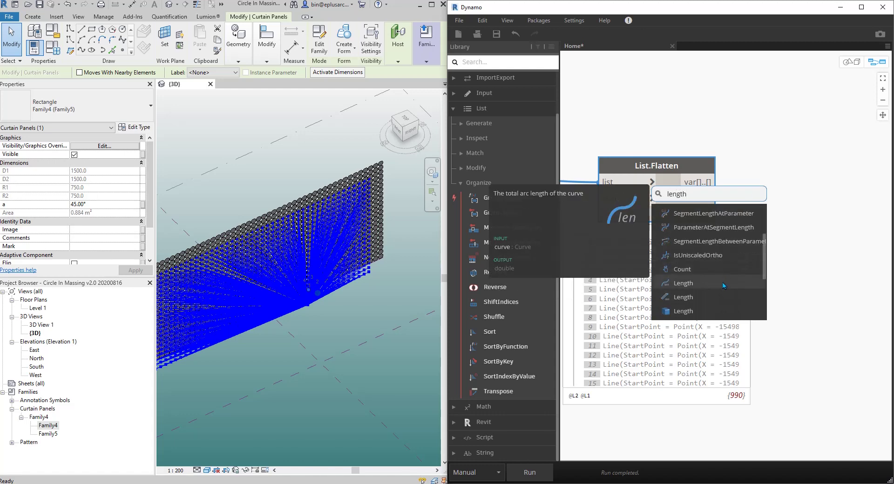
{"action": "scroll", "coordinate": [694, 275], "scroll_direction": "down", "scroll_amount": 1}
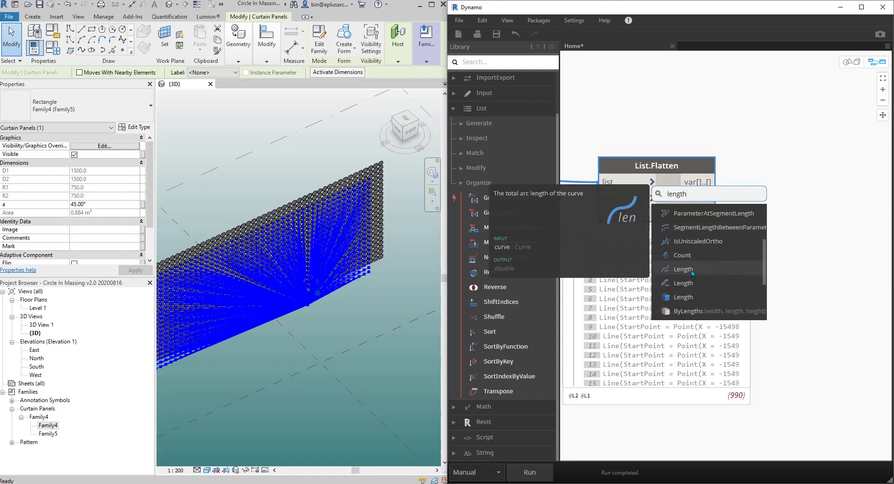
{"action": "left_click", "coordinate": [684, 283]}
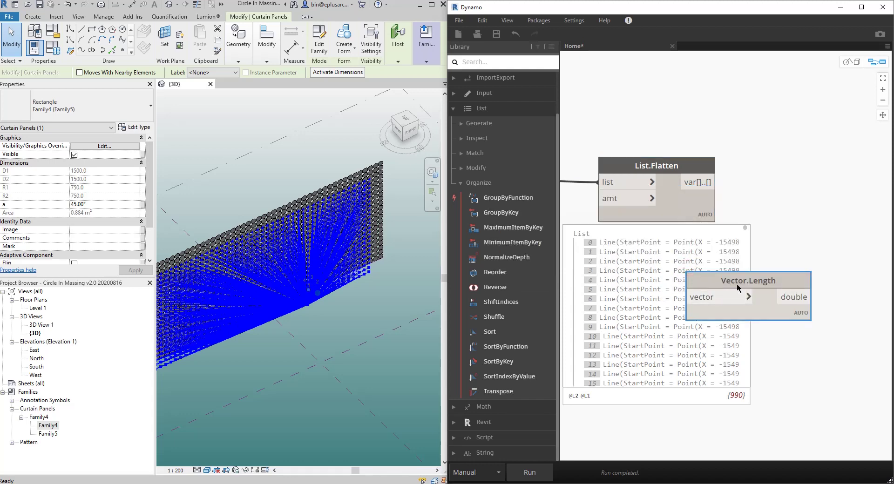
{"action": "right_click", "coordinate": [756, 284]}
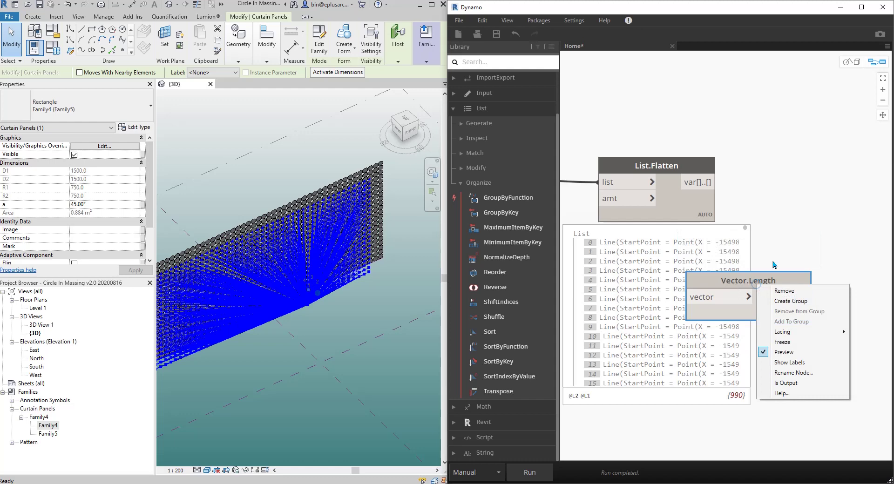
{"action": "left_click", "coordinate": [805, 218]}
{"action": "left_click", "coordinate": [774, 280]}
{"action": "key", "text": "Delete"}
- Add a Curve.Length node next to List.Flatten and connect the flattened list to its curve input
{"action": "right_click", "coordinate": [763, 171]}
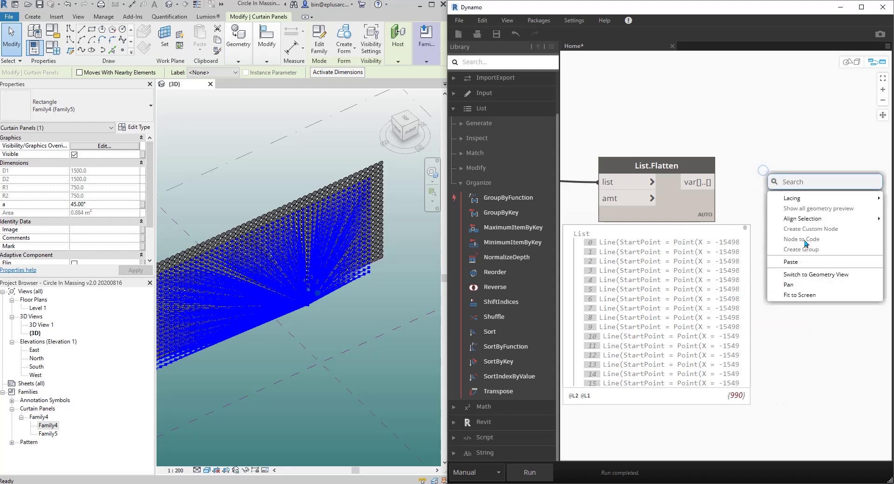
{"action": "right_click", "coordinate": [754, 185]}
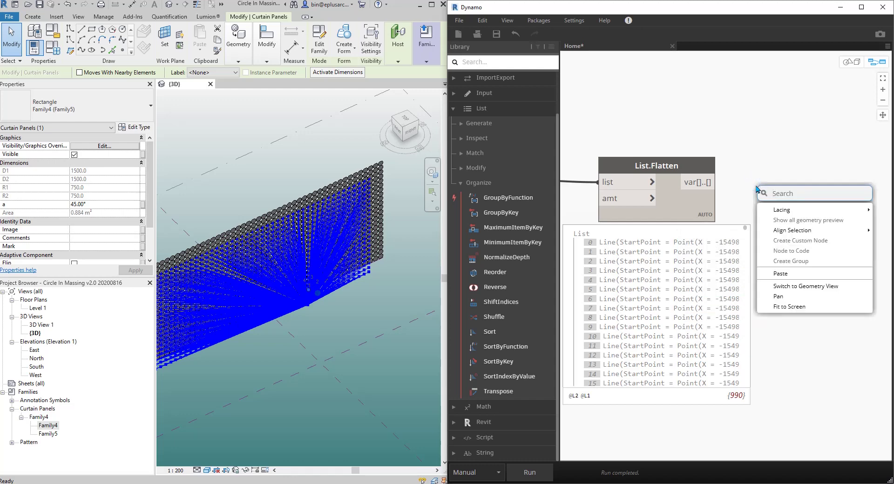
{"action": "type", "text": "length"}
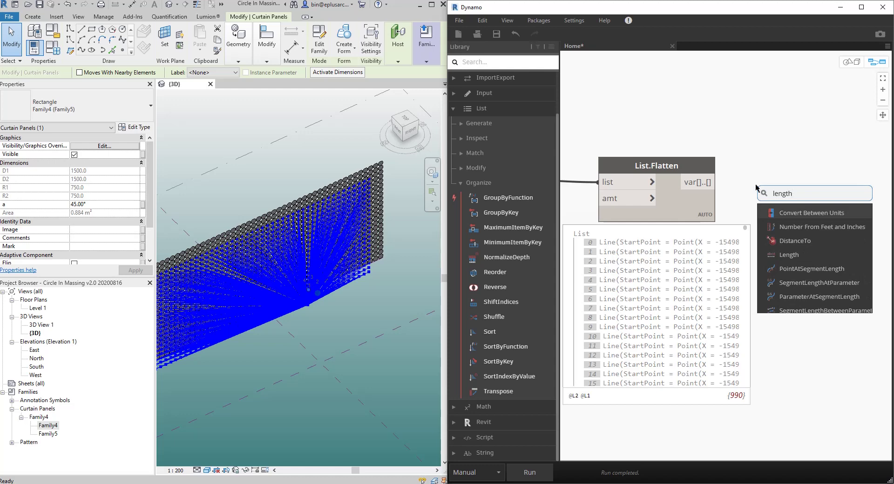
{"action": "scroll", "coordinate": [798, 270], "scroll_direction": "down", "scroll_amount": 1}
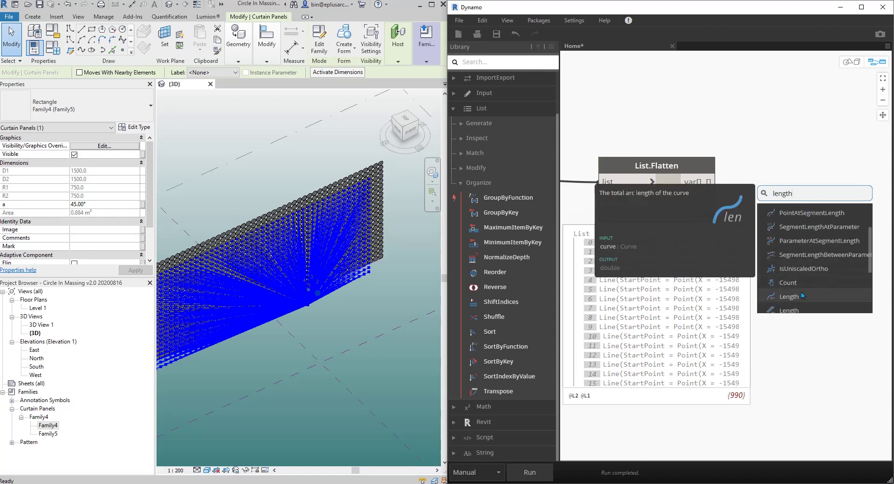
{"action": "scroll", "coordinate": [796, 303], "scroll_direction": "down", "scroll_amount": 2}
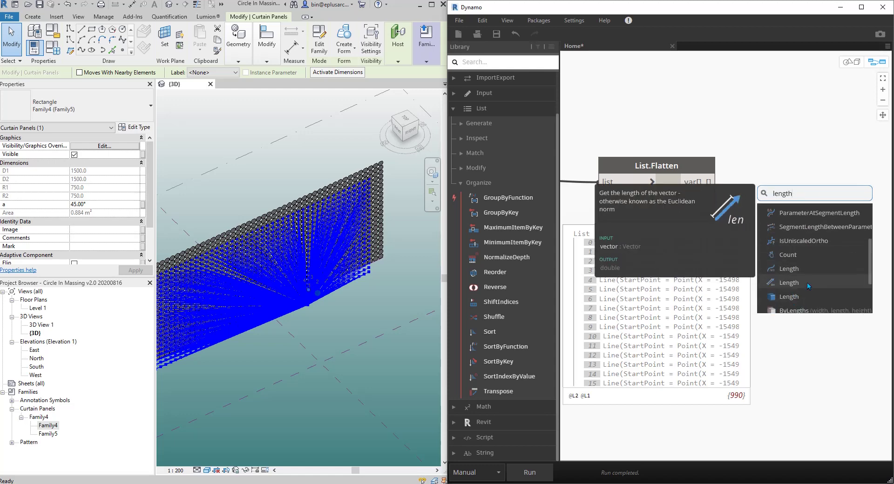
{"action": "left_click", "coordinate": [790, 270]}
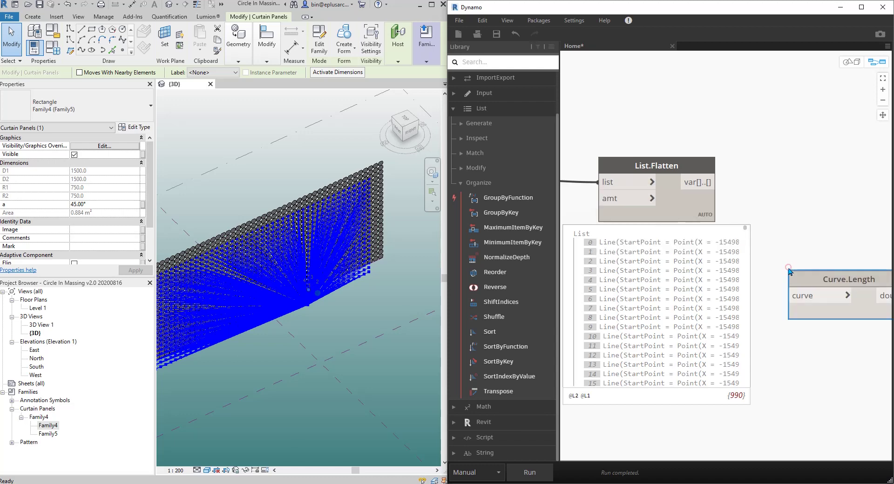
{"action": "left_click_drag", "start_coordinate": [821, 278], "coordinate": [787, 159]}
{"action": "left_click", "coordinate": [767, 179]}
{"action": "left_click", "coordinate": [700, 187]}
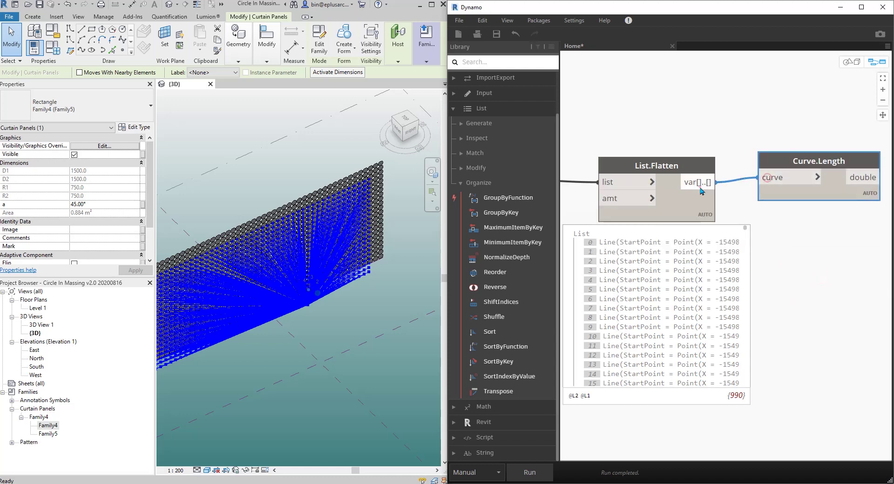
- Run the graph, pin the Curve.Length output list and straighten the node's connection to List.Flatten
{"action": "middle_click_drag", "start_coordinate": [807, 243], "coordinate": [694, 244]}
{"action": "left_click", "coordinate": [531, 473]}
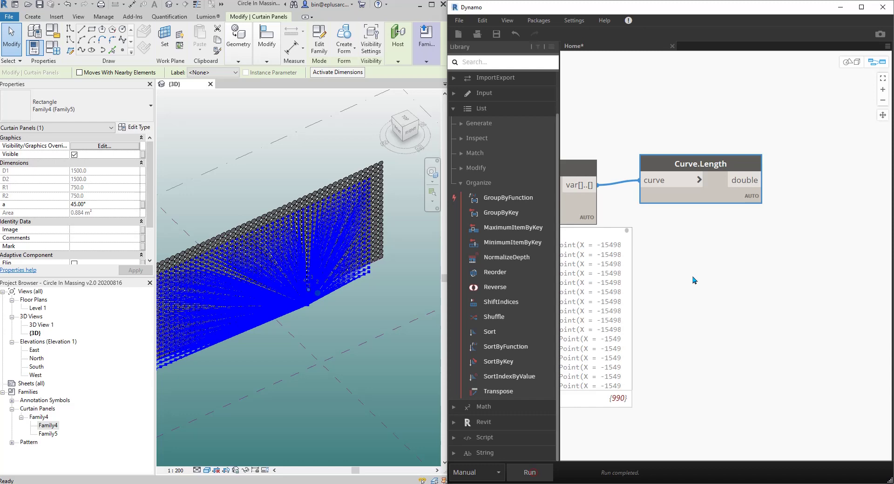
{"action": "mouse_move", "coordinate": [753, 218]}
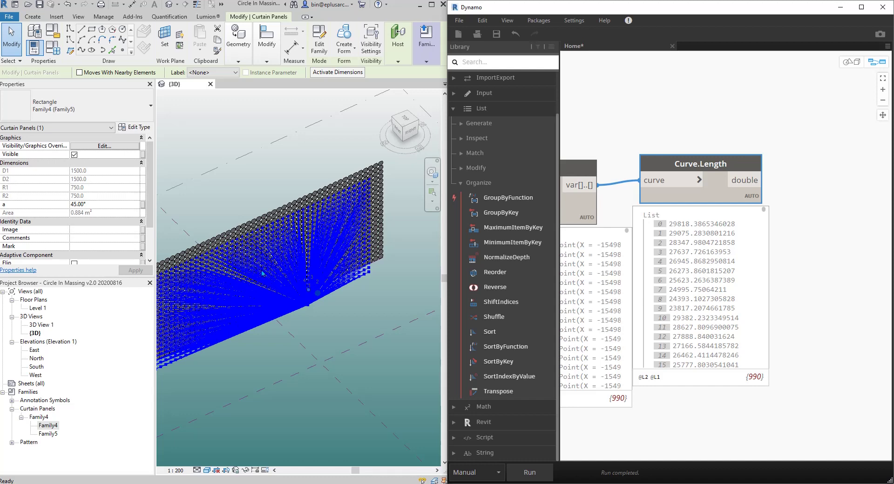
{"action": "scroll", "coordinate": [827, 261], "scroll_direction": "up", "scroll_amount": 2}
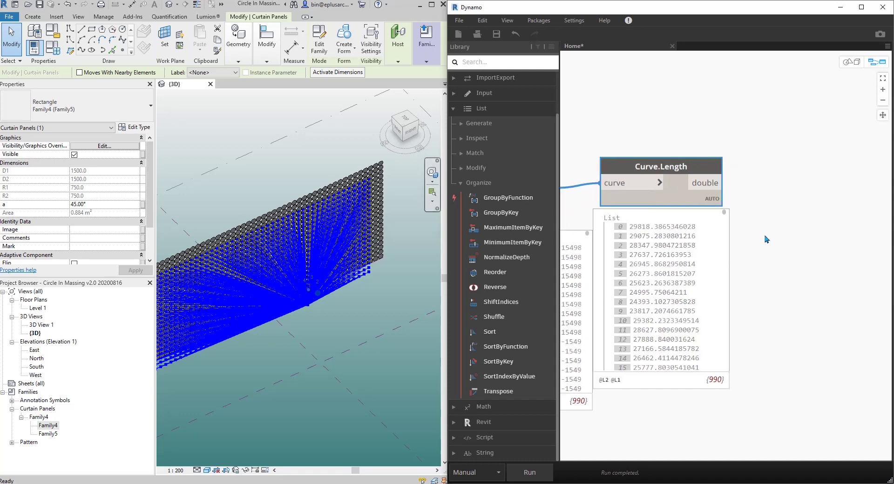
{"action": "left_click_drag", "start_coordinate": [693, 140], "coordinate": [712, 146]}
{"action": "middle_click_drag", "start_coordinate": [807, 207], "coordinate": [780, 209]}
{"action": "scroll", "coordinate": [783, 209], "scroll_direction": "down", "scroll_amount": 1}
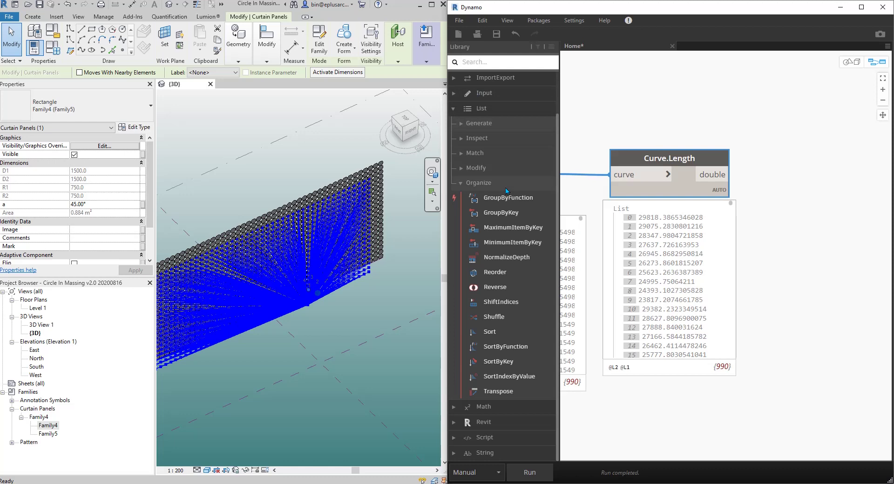
{"action": "left_click", "coordinate": [461, 187]}
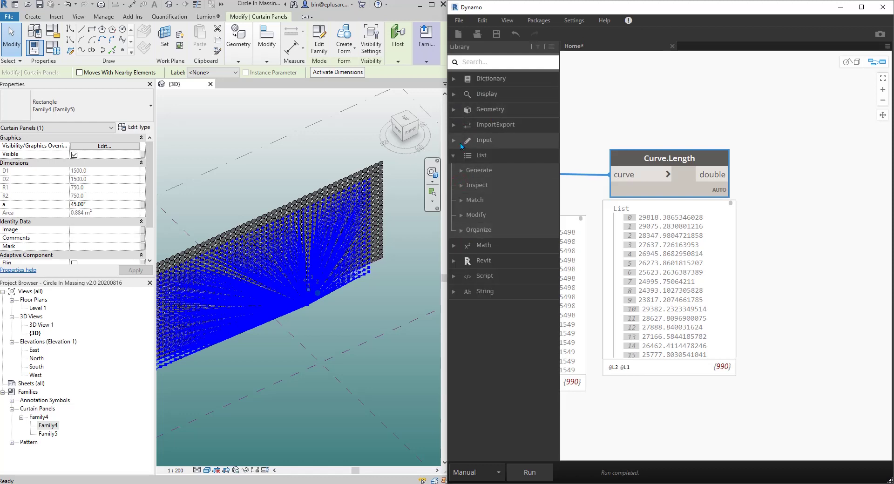
{"action": "left_click", "coordinate": [454, 157]}
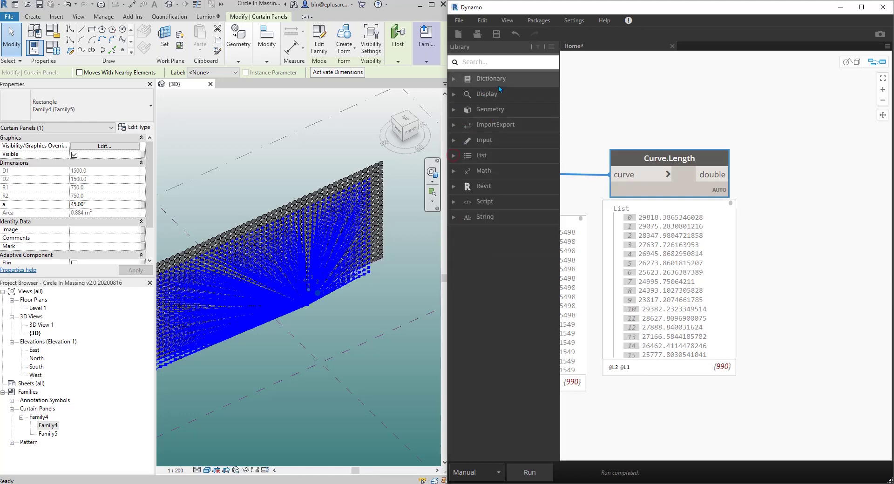
{"action": "left_click", "coordinate": [455, 159]}
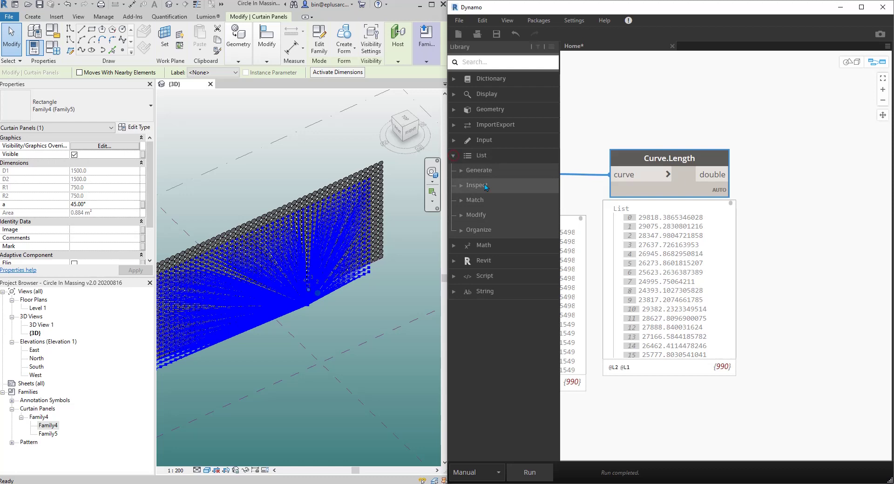
{"action": "left_click", "coordinate": [460, 232]}
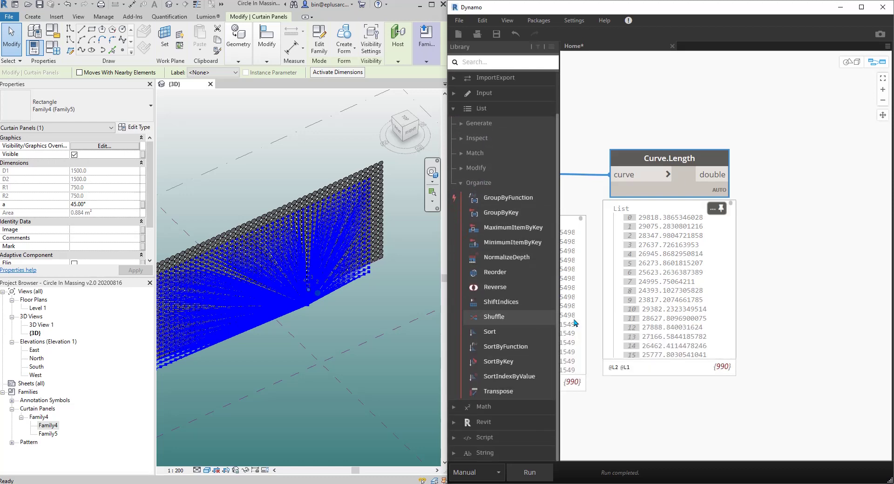
- Add a List.SortIndexByValue node beside Curve.Length and connect the double output to its list input
{"action": "mouse_move", "coordinate": [490, 383]}
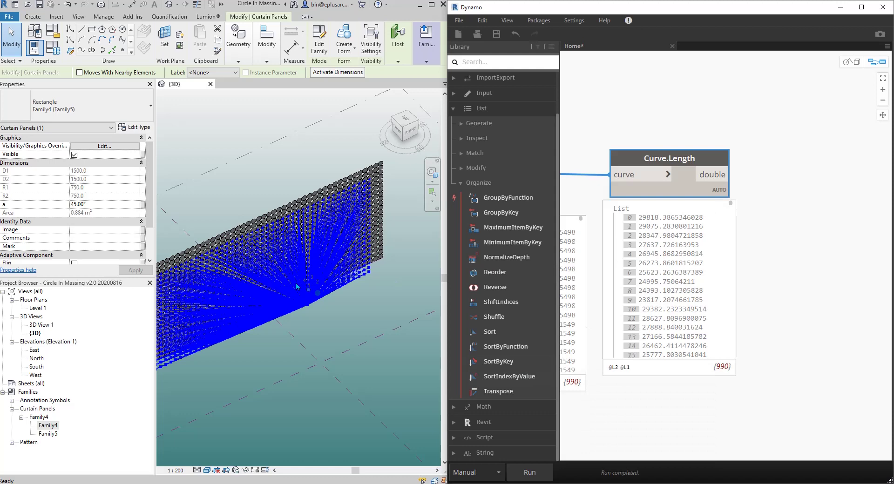
{"action": "scroll", "coordinate": [310, 291], "scroll_direction": "down", "scroll_amount": 1}
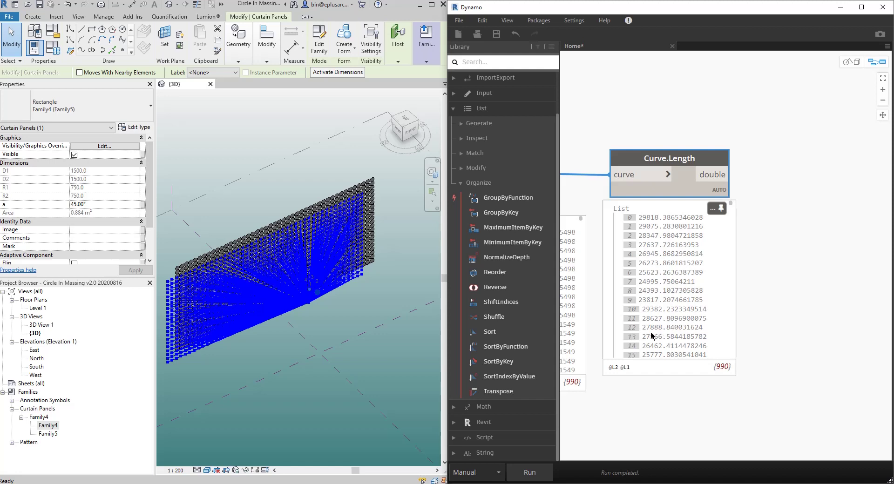
{"action": "left_click", "coordinate": [507, 380]}
{"action": "left_click_drag", "start_coordinate": [766, 256], "coordinate": [797, 186]}
{"action": "left_click", "coordinate": [782, 183]}
{"action": "left_click", "coordinate": [715, 175]}
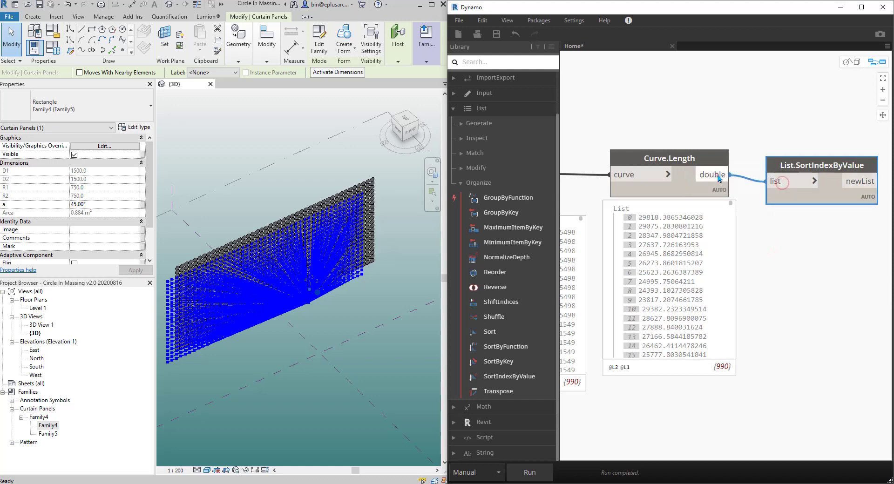
- Run the graph and pin the List.SortIndexByValue output list to review the sorted panel indices
{"action": "middle_click_drag", "start_coordinate": [791, 276], "coordinate": [704, 279]}
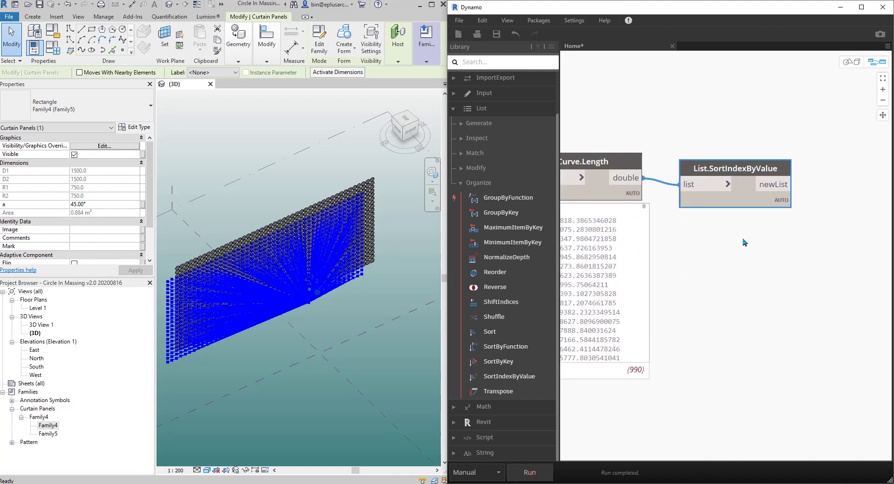
{"action": "mouse_move", "coordinate": [781, 202]}
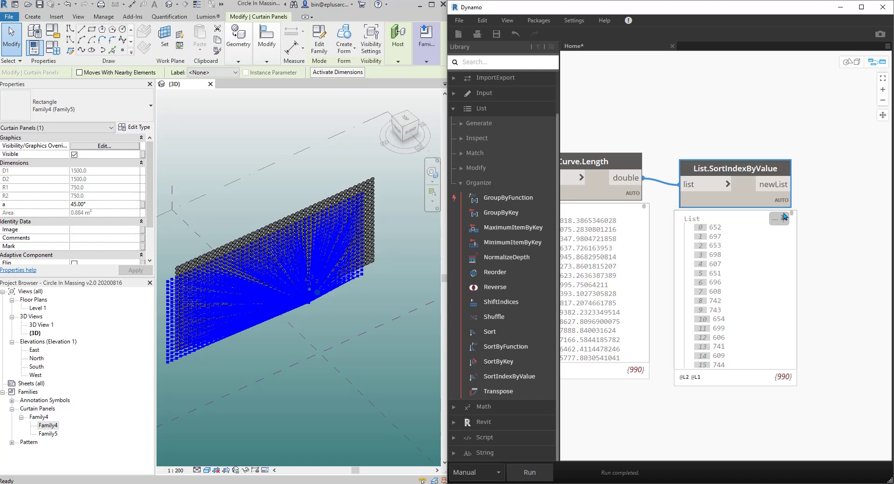
{"action": "left_click", "coordinate": [784, 214]}
{"action": "middle_click_drag", "start_coordinate": [838, 280], "coordinate": [829, 265]}
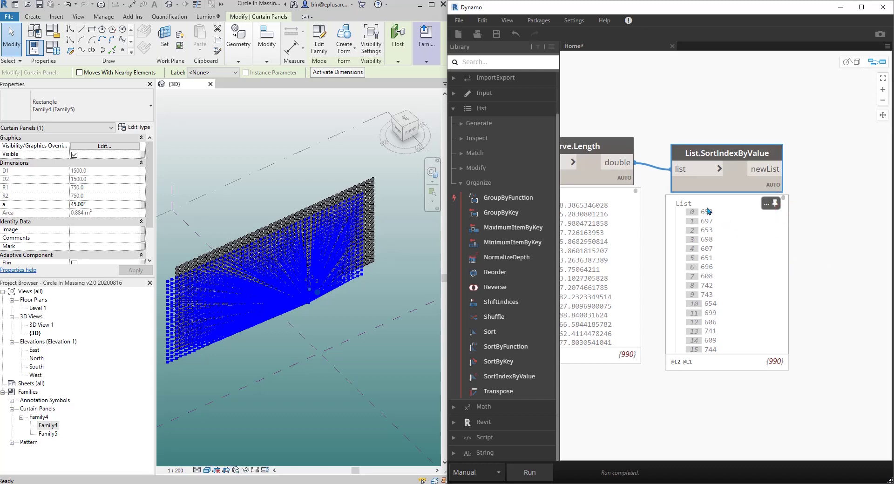
- Align the List.SortIndexByValue node with Curve.Length so that the wire between them runs straight
{"action": "scroll", "coordinate": [764, 254], "scroll_direction": "up", "scroll_amount": 3}
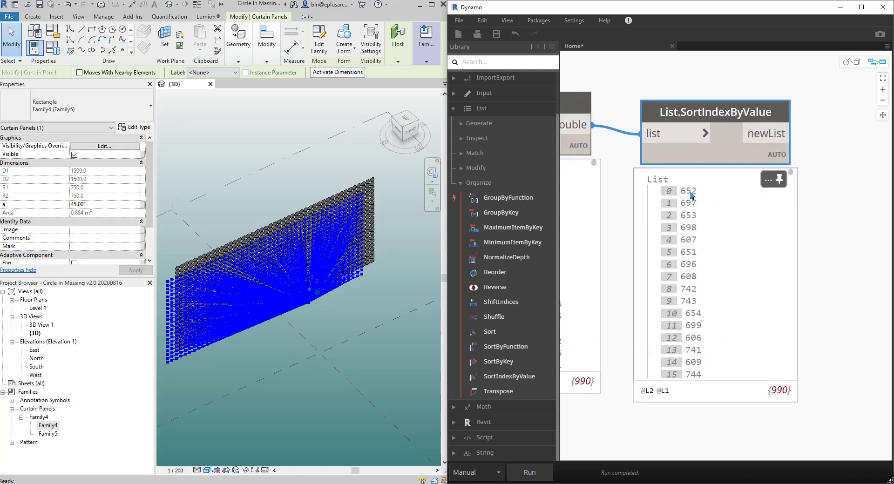
{"action": "scroll", "coordinate": [703, 244], "scroll_direction": "down", "scroll_amount": 5}
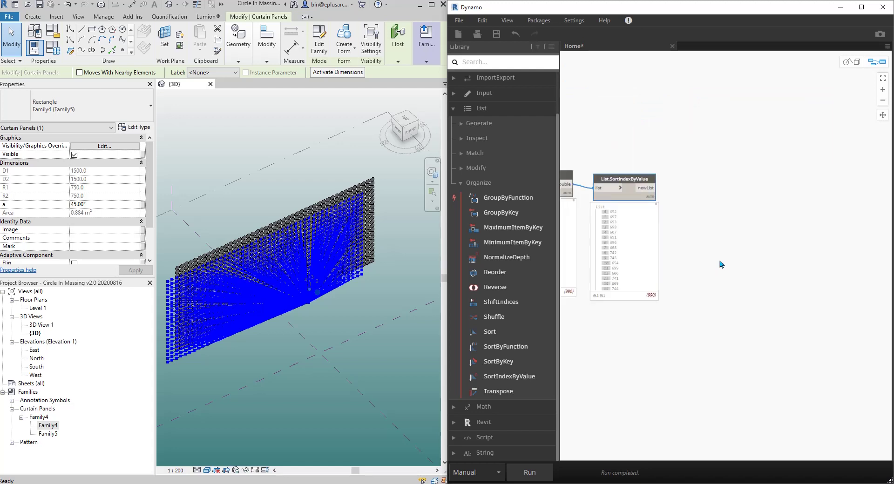
{"action": "scroll", "coordinate": [717, 205], "scroll_direction": "up", "scroll_amount": 5}
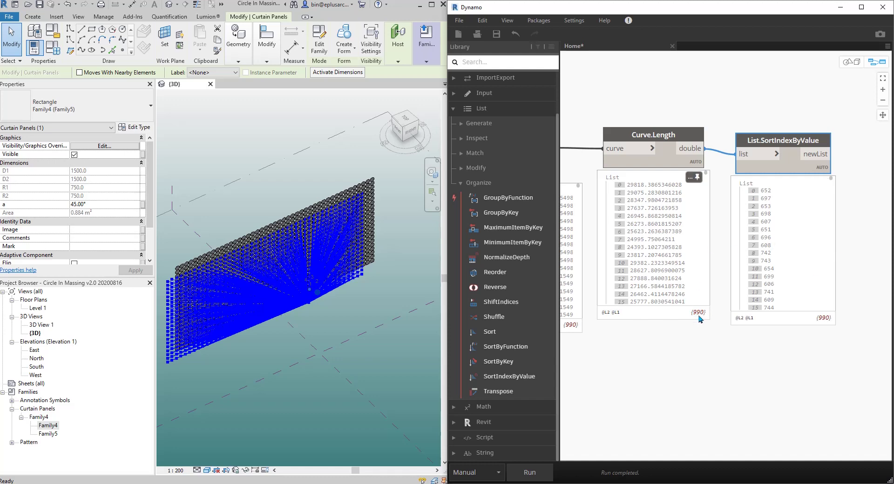
{"action": "middle_click_drag", "start_coordinate": [686, 276], "coordinate": [635, 279]}
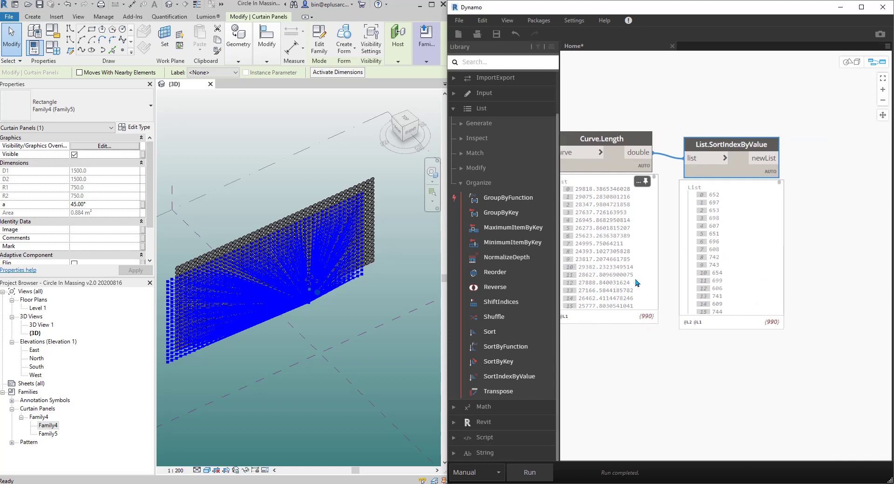
{"action": "middle_click_drag", "start_coordinate": [827, 210], "coordinate": [795, 215]}
{"action": "left_click", "coordinate": [795, 214]}
{"action": "scroll", "coordinate": [796, 215], "scroll_direction": "up", "scroll_amount": 2}
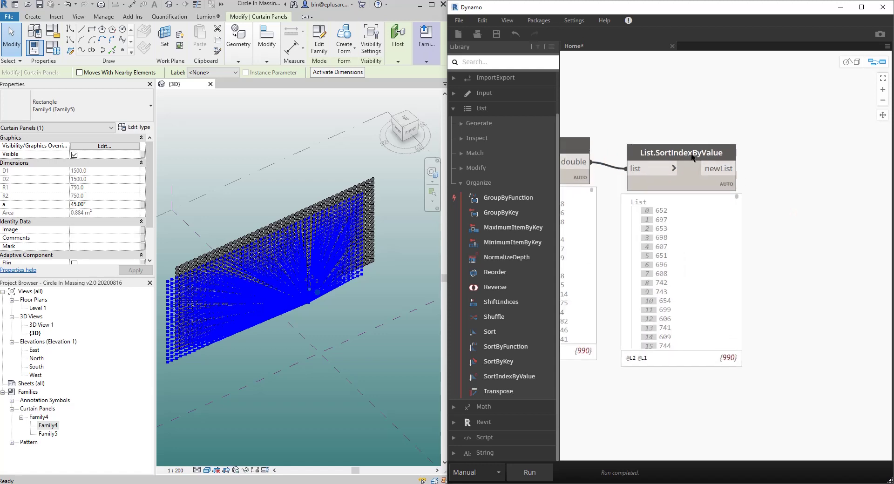
{"action": "left_click_drag", "start_coordinate": [693, 153], "coordinate": [709, 146]}
{"action": "left_click", "coordinate": [813, 170]}
{"action": "scroll", "coordinate": [835, 213], "scroll_direction": "down", "scroll_amount": 2}
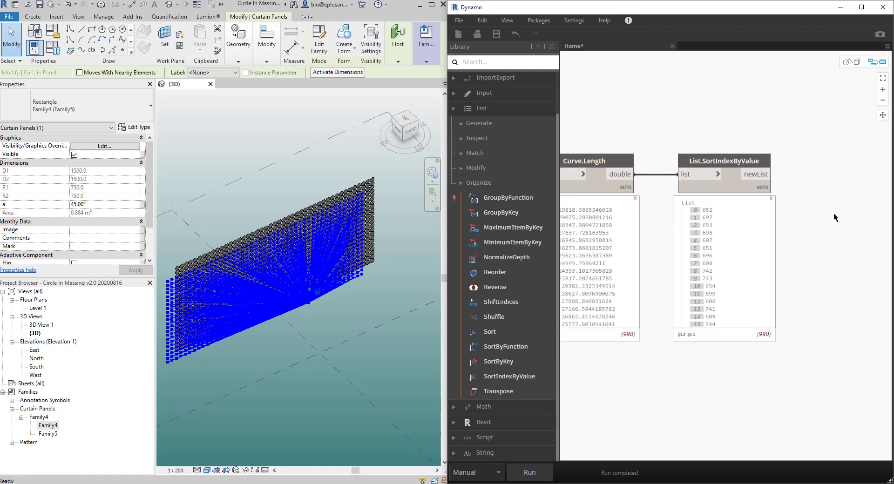
- Examine the Family4 elements list at the start of the graph and dismiss the notification covering the workspace
{"action": "middle_click_drag", "start_coordinate": [822, 240], "coordinate": [846, 243]}
{"action": "scroll", "coordinate": [831, 238], "scroll_direction": "down", "scroll_amount": 6}
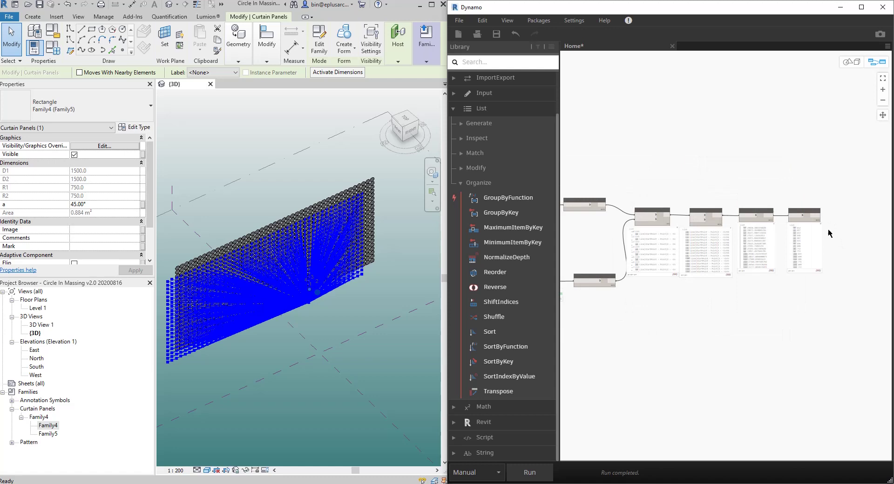
{"action": "scroll", "coordinate": [708, 233], "scroll_direction": "up", "scroll_amount": 6}
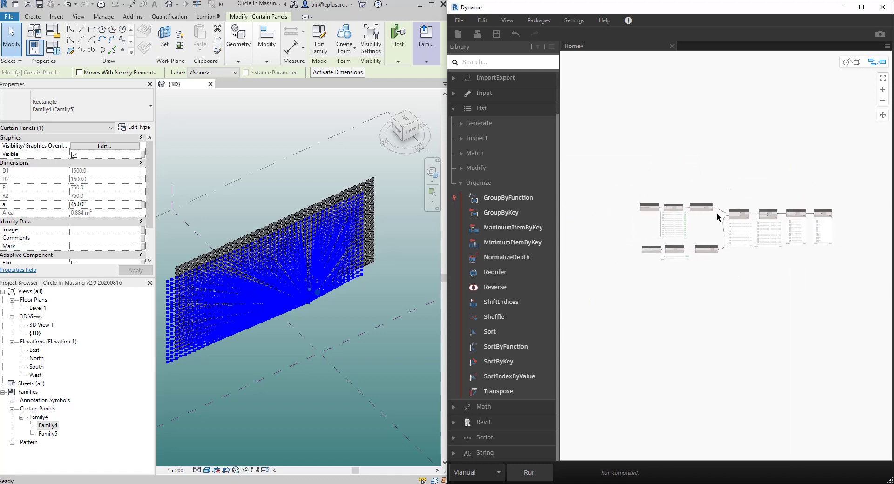
{"action": "middle_click_drag", "start_coordinate": [723, 234], "coordinate": [724, 254]}
{"action": "scroll", "coordinate": [698, 228], "scroll_direction": "up", "scroll_amount": 4}
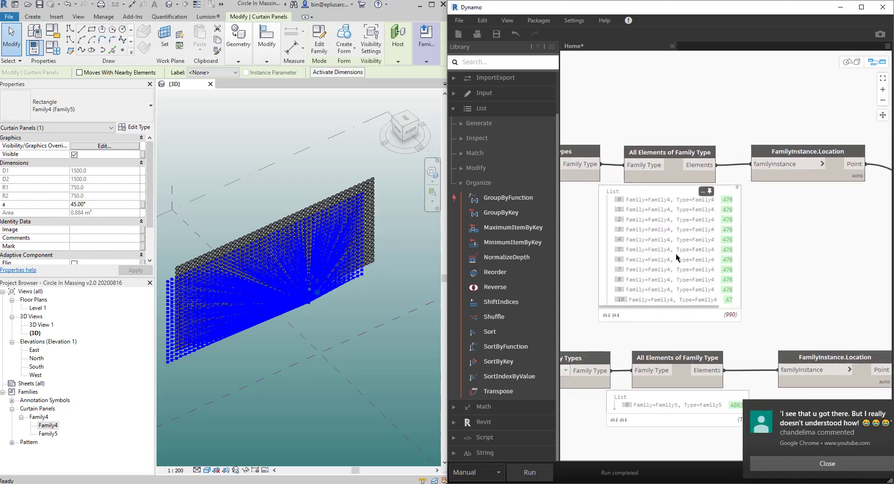
{"action": "mouse_move", "coordinate": [879, 414]}
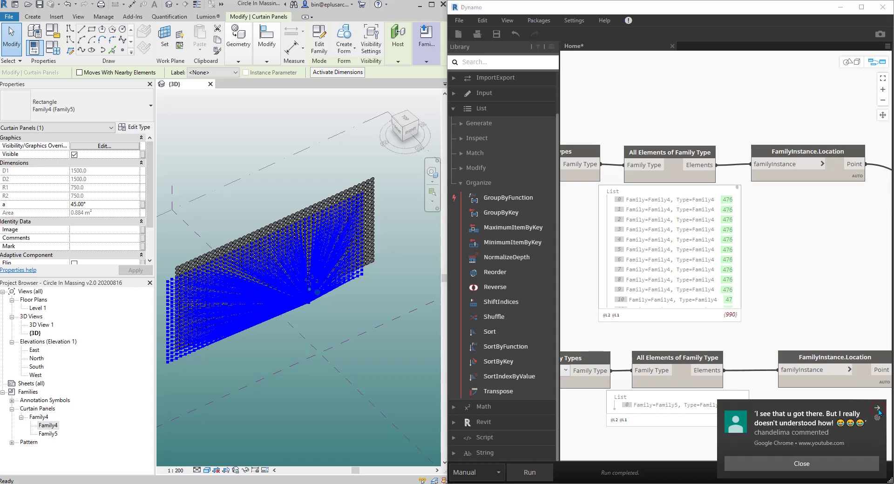
{"action": "left_click", "coordinate": [878, 409]}
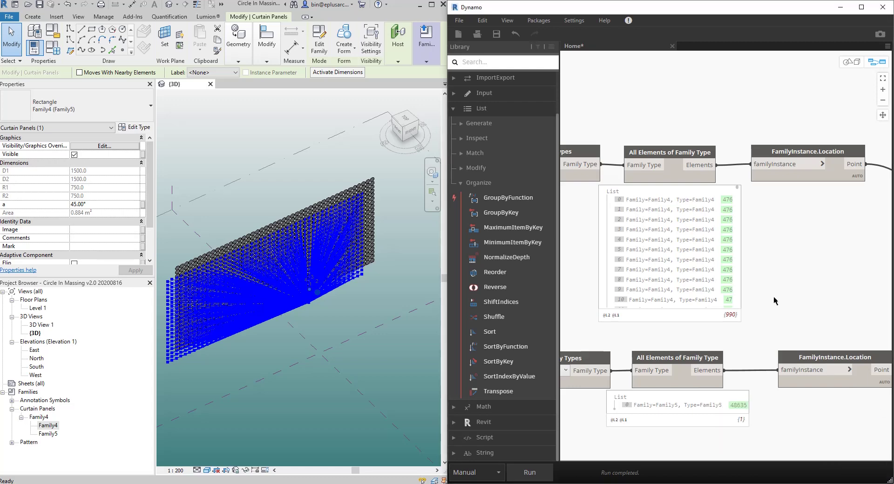
- Align the upper All Elements of Family Type node with the one for Family5 below it
{"action": "middle_click_drag", "start_coordinate": [777, 234], "coordinate": [769, 242]}
{"action": "left_click_drag", "start_coordinate": [667, 161], "coordinate": [673, 160]}
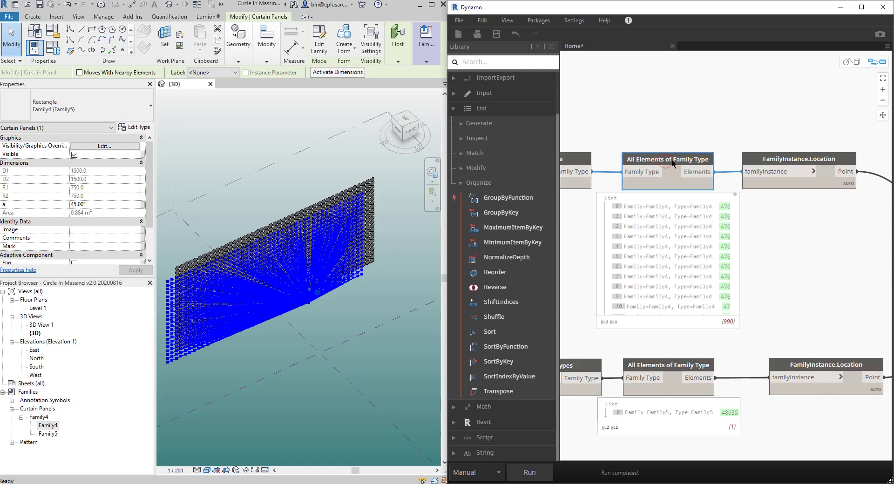
{"action": "middle_click_drag", "start_coordinate": [826, 256], "coordinate": [810, 253]}
{"action": "scroll", "coordinate": [700, 241], "scroll_direction": "down", "scroll_amount": 2}
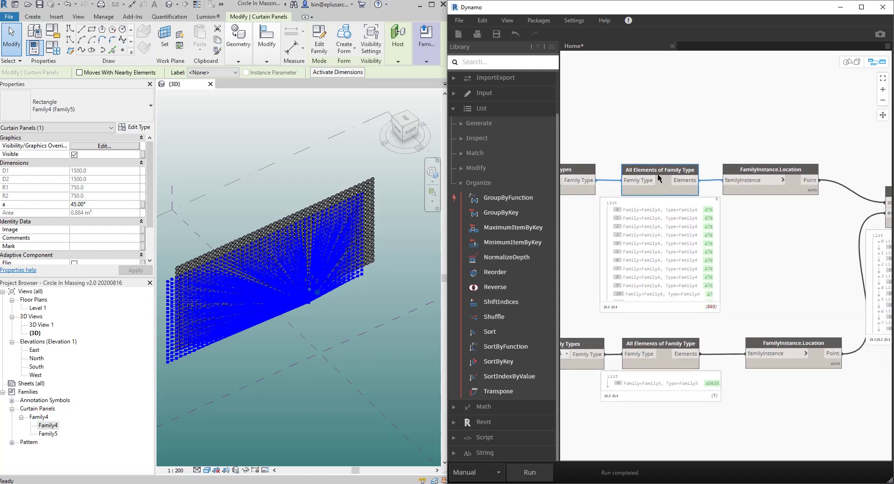
{"action": "scroll", "coordinate": [692, 172], "scroll_direction": "down", "scroll_amount": 4}
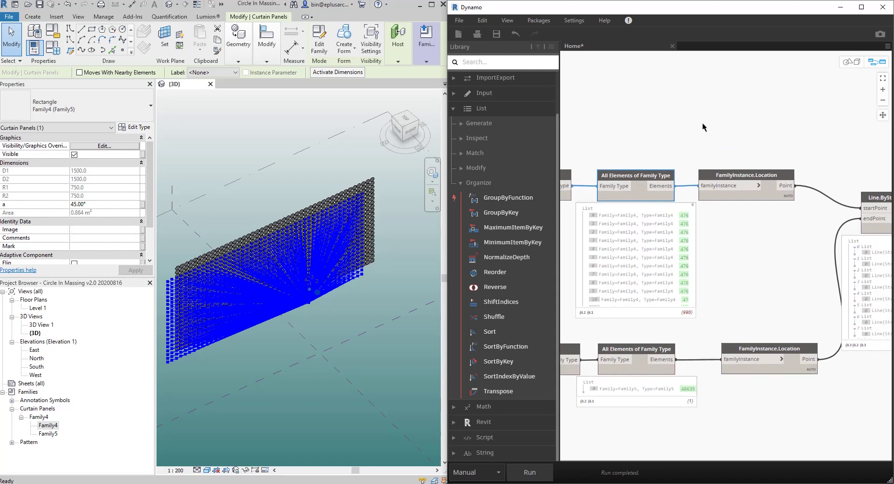
- Spread the Family4 branch by shifting its FamilyInstance.Location node along and raising its All Elements of Family Type node
{"action": "middle_click_drag", "start_coordinate": [694, 150], "coordinate": [678, 175]}
{"action": "left_click_drag", "start_coordinate": [704, 203], "coordinate": [725, 203]}
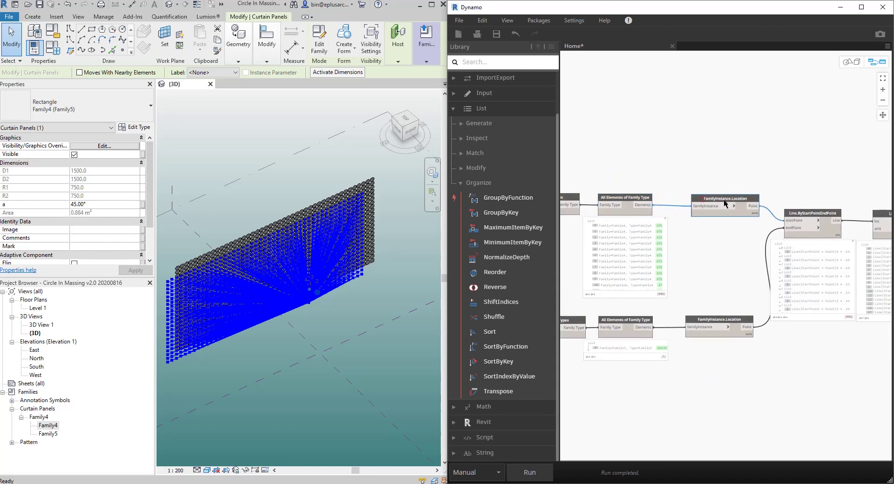
{"action": "left_click_drag", "start_coordinate": [635, 202], "coordinate": [643, 168]}
{"action": "middle_click_drag", "start_coordinate": [728, 268], "coordinate": [665, 278]}
{"action": "scroll", "coordinate": [665, 278], "scroll_direction": "down", "scroll_amount": 2}
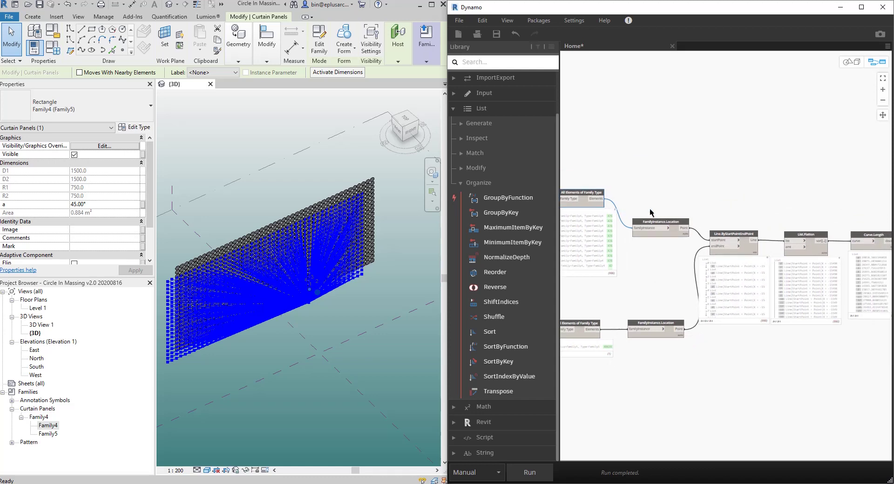
- Add a List.Reorder node above FamilyInstance.Location and connect the Family4 Elements output to its list input
{"action": "right_click", "coordinate": [637, 173]}
{"action": "type", "text": "reorder"}
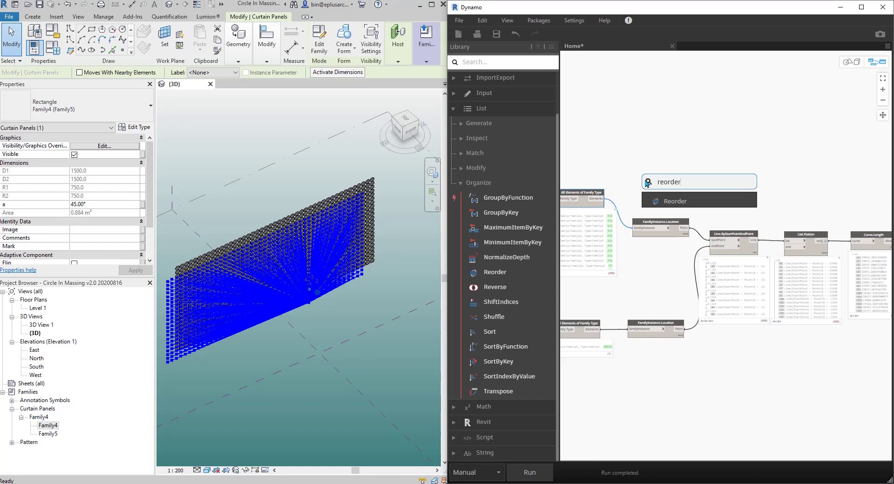
{"action": "left_click", "coordinate": [675, 201]}
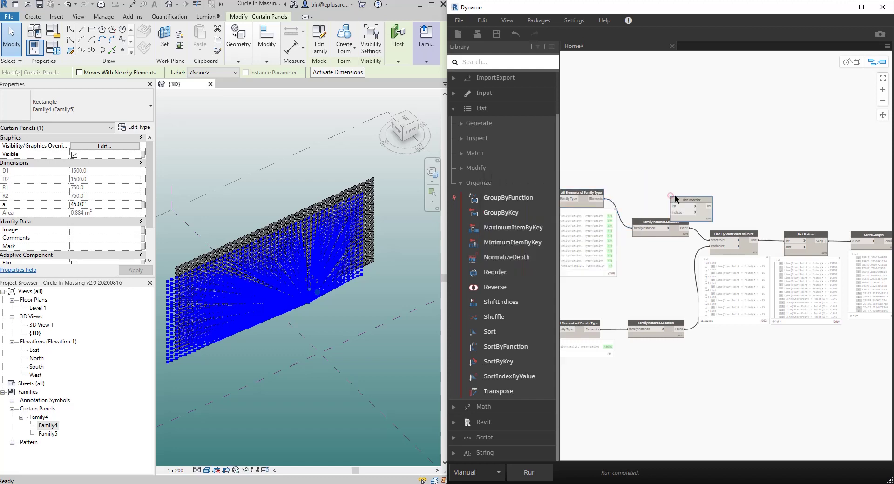
{"action": "scroll", "coordinate": [631, 203], "scroll_direction": "up", "scroll_amount": 5}
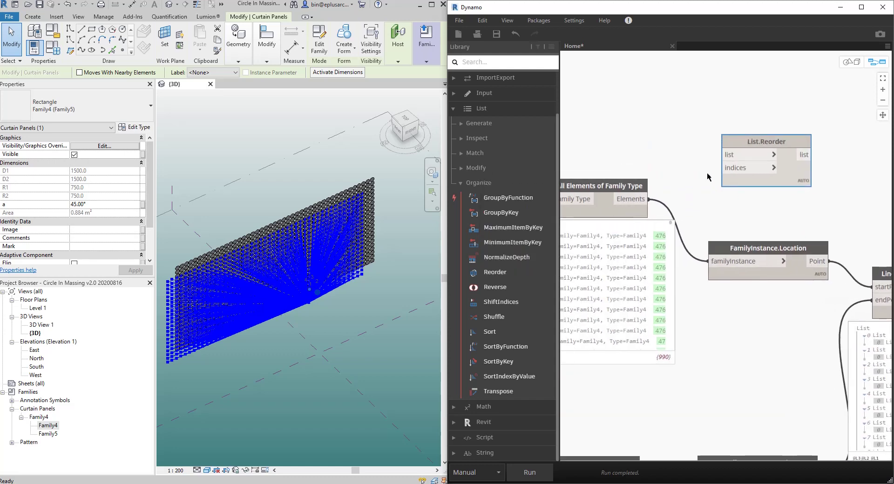
{"action": "left_click", "coordinate": [735, 157]}
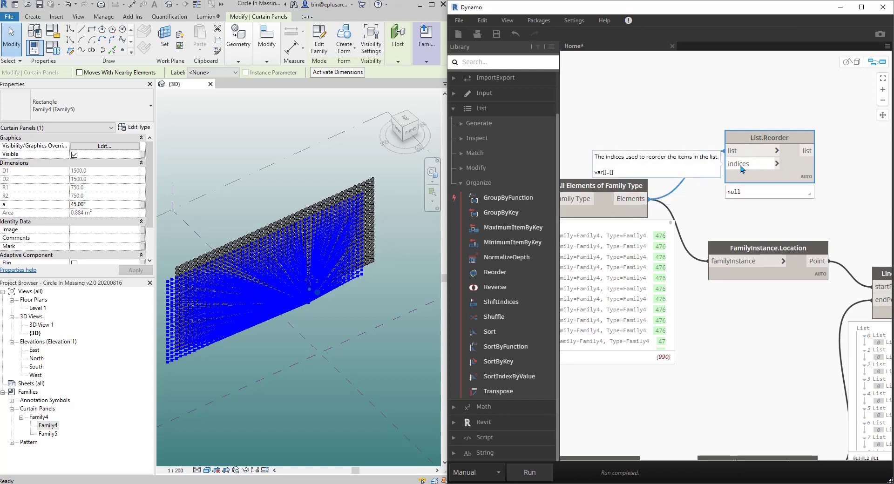
- Connect the newList output of List.SortIndexByValue to the indices input of List.Reorder
{"action": "middle_click_drag", "start_coordinate": [770, 186], "coordinate": [672, 180]}
{"action": "scroll", "coordinate": [670, 180], "scroll_direction": "down", "scroll_amount": 2}
{"action": "left_click", "coordinate": [649, 165]}
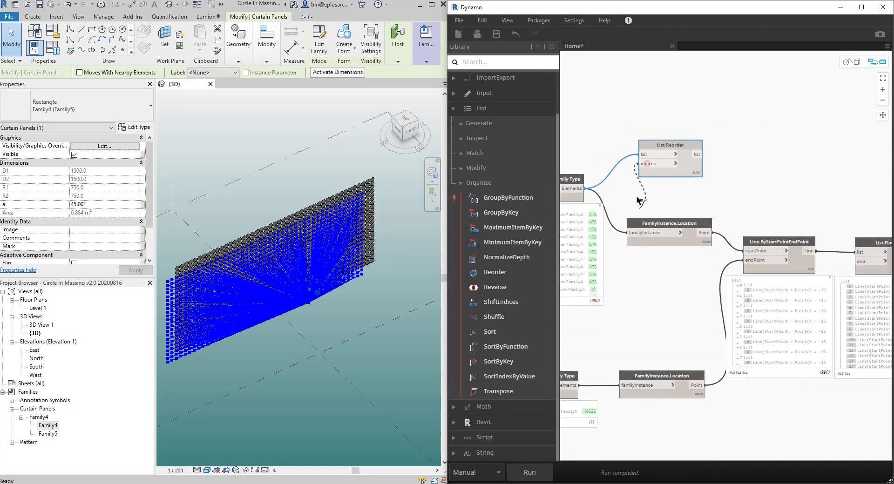
{"action": "middle_click_drag", "start_coordinate": [774, 208], "coordinate": [530, 180]}
{"action": "middle_click_drag", "start_coordinate": [864, 191], "coordinate": [674, 178]}
{"action": "scroll", "coordinate": [699, 210], "scroll_direction": "up", "scroll_amount": 3}
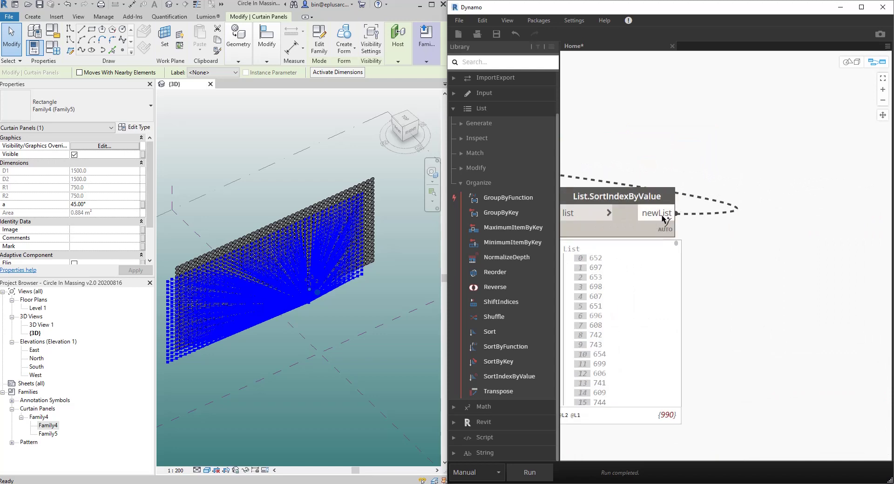
{"action": "left_click", "coordinate": [660, 216]}
- Run the graph and pin the List.Reorder output list
{"action": "scroll", "coordinate": [678, 140], "scroll_direction": "down", "scroll_amount": 4}
{"action": "scroll", "coordinate": [680, 138], "scroll_direction": "down", "scroll_amount": 1}
{"action": "scroll", "coordinate": [755, 208], "scroll_direction": "up", "scroll_amount": 5}
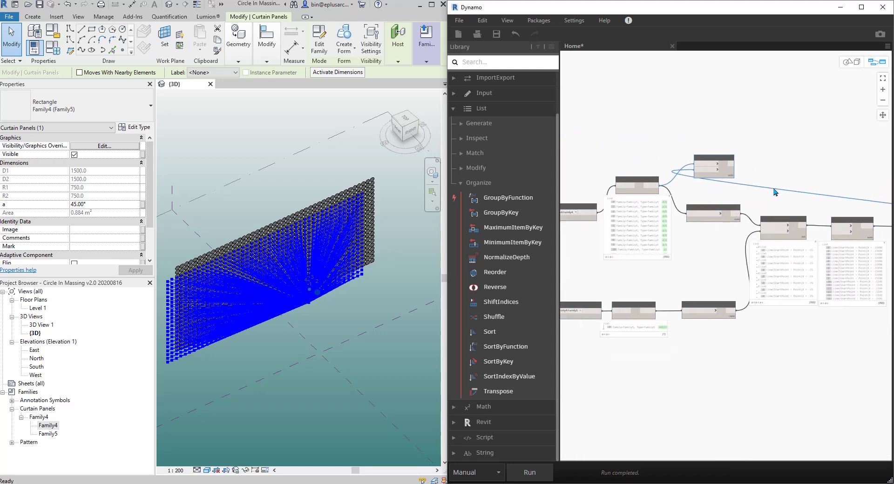
{"action": "left_click", "coordinate": [542, 474]}
{"action": "middle_click_drag", "start_coordinate": [821, 216], "coordinate": [726, 231]}
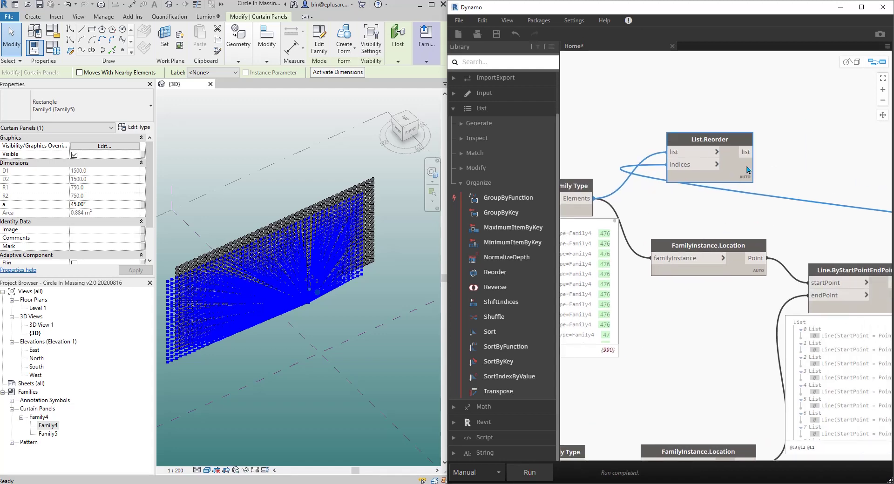
{"action": "left_click", "coordinate": [749, 190]}
- Move the List.Reorder node higher so that its pinned list is clear of the FamilyInstance.Location node
{"action": "scroll", "coordinate": [791, 160], "scroll_direction": "down", "scroll_amount": 1}
{"action": "middle_click_drag", "start_coordinate": [792, 161], "coordinate": [839, 233]}
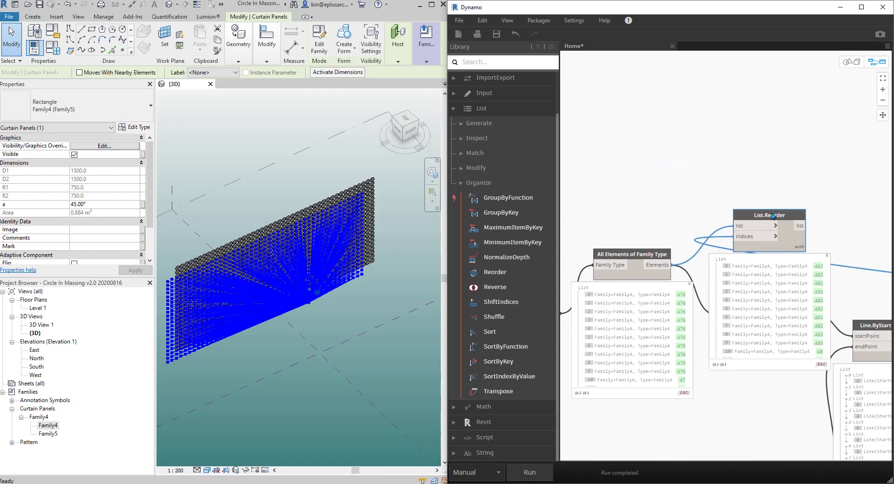
{"action": "left_click_drag", "start_coordinate": [771, 213], "coordinate": [787, 114]}
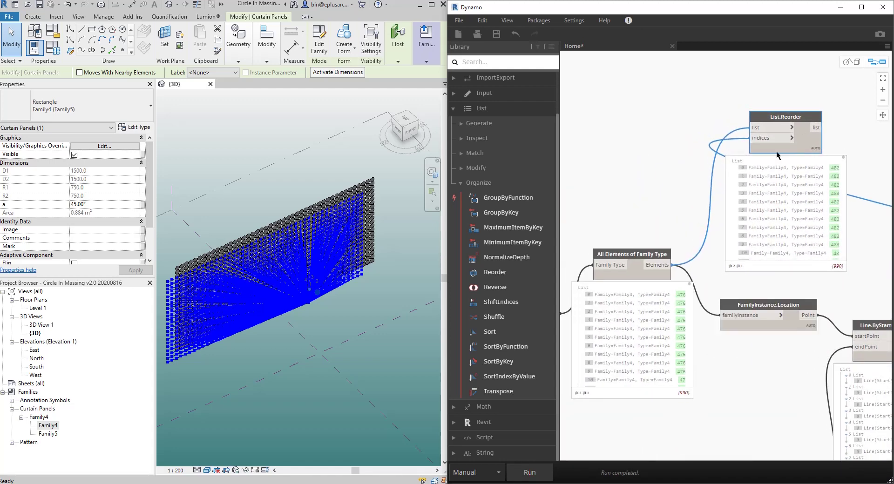
{"action": "middle_click_drag", "start_coordinate": [674, 182], "coordinate": [637, 181]}
- Examine the lines converging on the attractor panel in the Revit 3D view, and review the Dynamo graph
{"action": "mouse_move", "coordinate": [739, 175]}
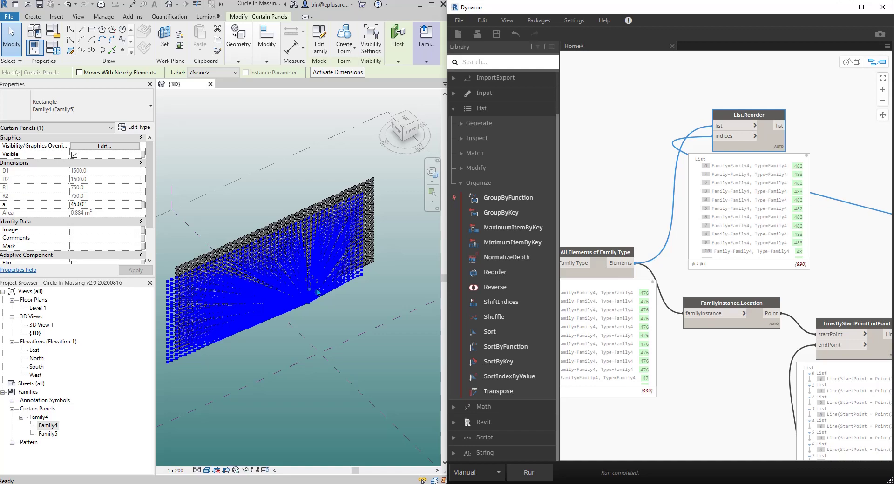
{"action": "middle_click_drag", "start_coordinate": [315, 297], "coordinate": [383, 261], "text": "shift"}
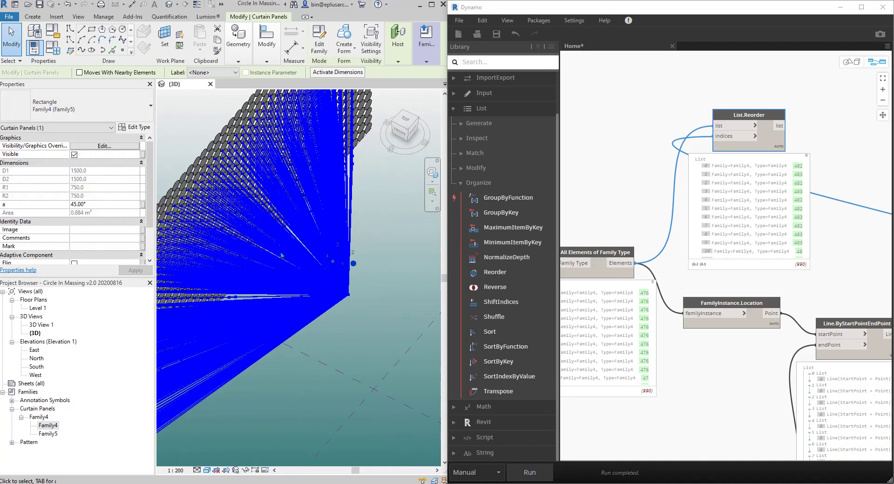
{"action": "middle_click_drag", "start_coordinate": [270, 244], "coordinate": [222, 221], "text": "shift"}
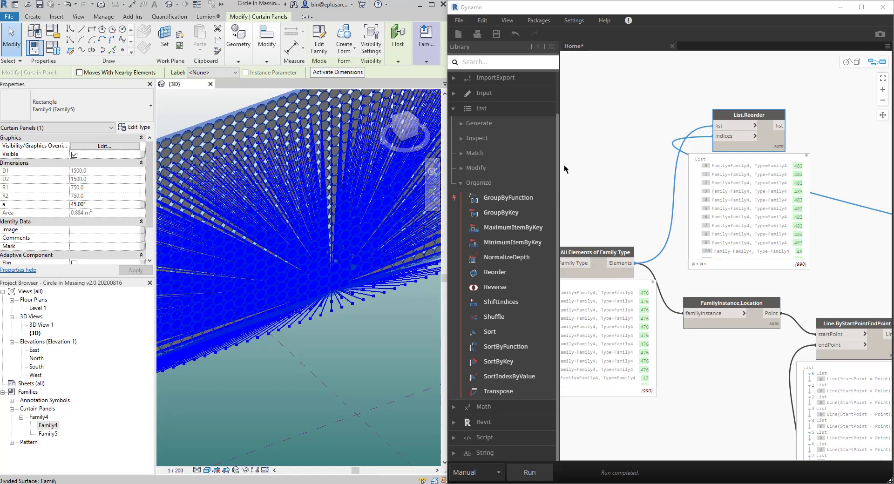
{"action": "scroll", "coordinate": [605, 201], "scroll_direction": "down", "scroll_amount": 2}
{"action": "scroll", "coordinate": [791, 237], "scroll_direction": "down", "scroll_amount": 3}
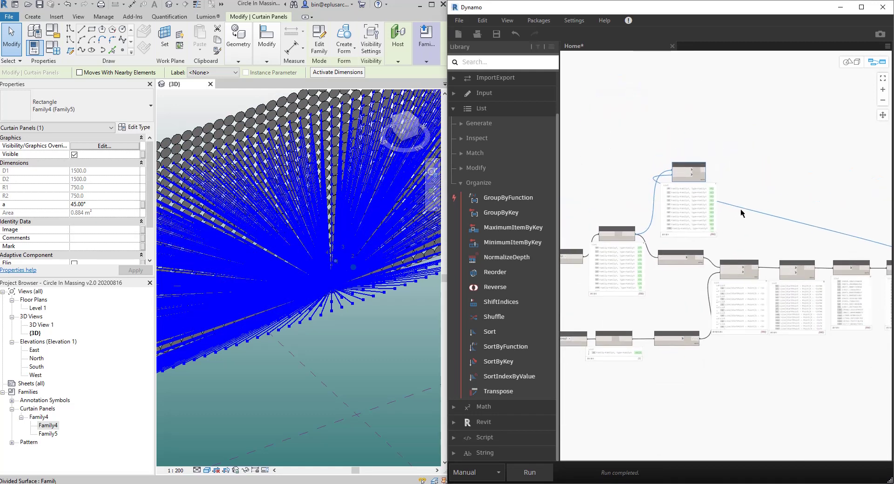
{"action": "middle_click_drag", "start_coordinate": [747, 205], "coordinate": [773, 192]}
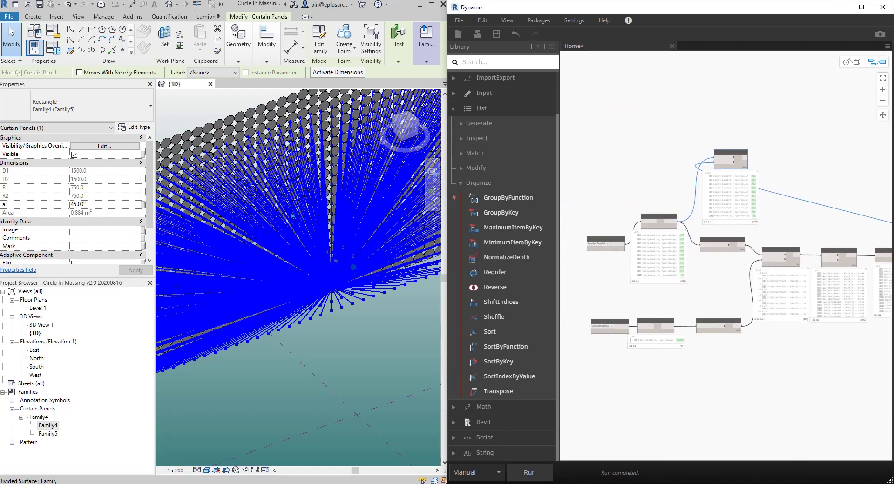
{"action": "scroll", "coordinate": [668, 142], "scroll_direction": "down", "scroll_amount": 1}
- Add a Code Block above the Family Types node containing the number range 0..90..0.5
{"action": "middle_click_drag", "start_coordinate": [679, 127], "coordinate": [677, 176]}
{"action": "scroll", "coordinate": [676, 178], "scroll_direction": "up", "scroll_amount": 3}
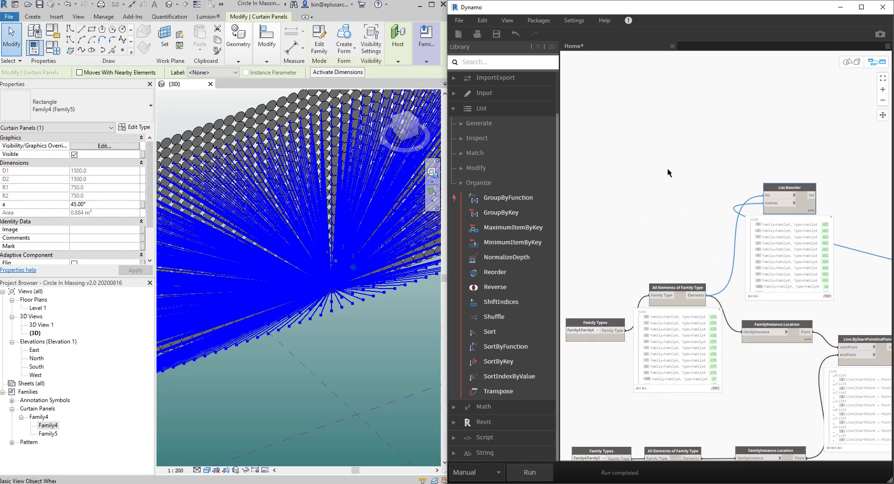
{"action": "middle_click_drag", "start_coordinate": [669, 172], "coordinate": [764, 199]}
{"action": "double_click", "coordinate": [659, 169]}
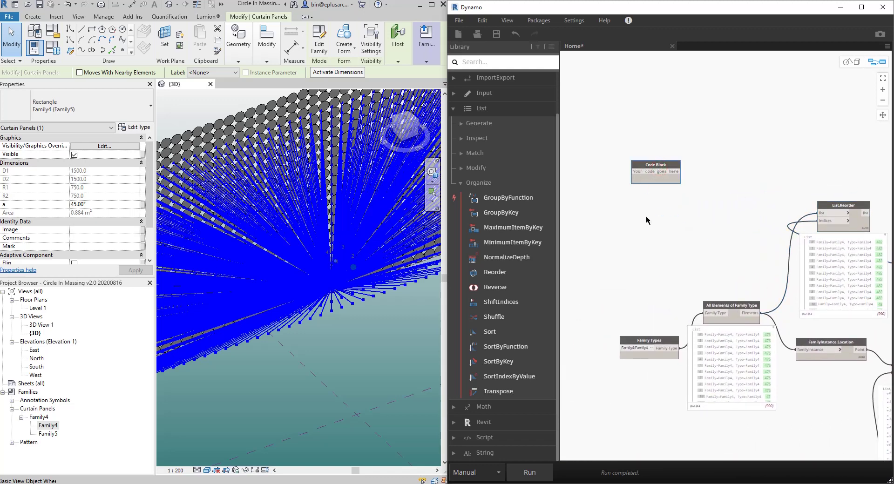
{"action": "scroll", "coordinate": [646, 220], "scroll_direction": "up", "scroll_amount": 4}
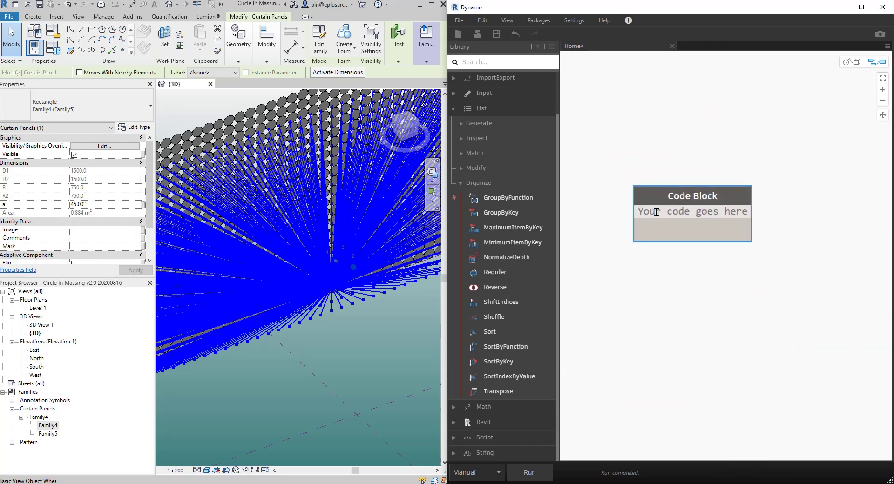
{"action": "type", "text": "0..10.."}
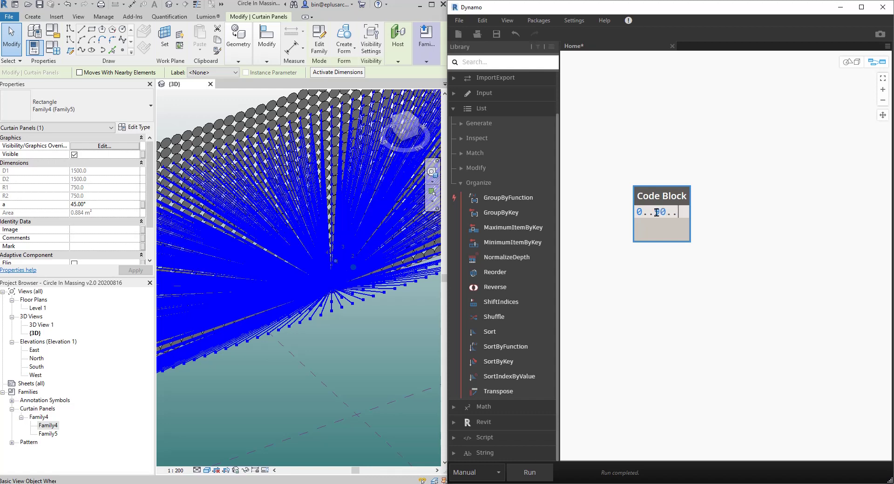
{"action": "type", "text": "5"}
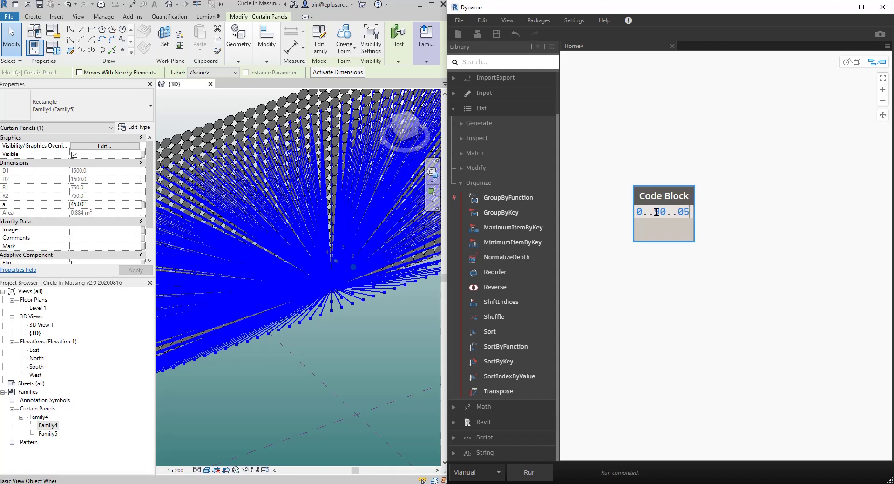
{"action": "key", "text": "BackSpace"}
{"action": "type", "text": ".5"}
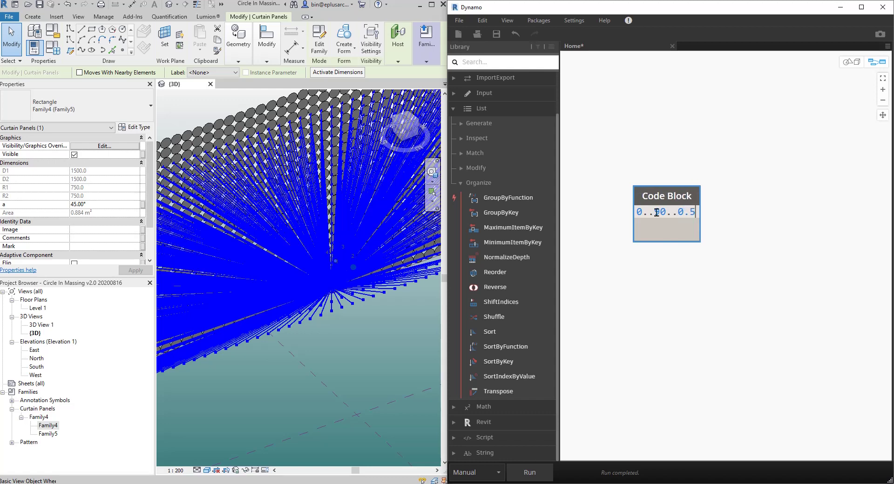
{"action": "left_click", "coordinate": [758, 219]}
- Run the graph and pin the output list of the 0..90..0.5 Code Block
{"action": "left_click", "coordinate": [530, 472]}
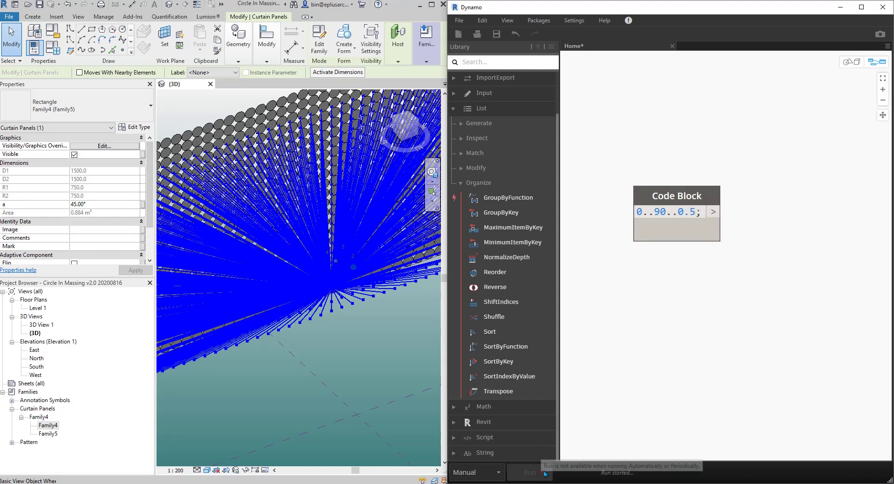
{"action": "mouse_move", "coordinate": [718, 260]}
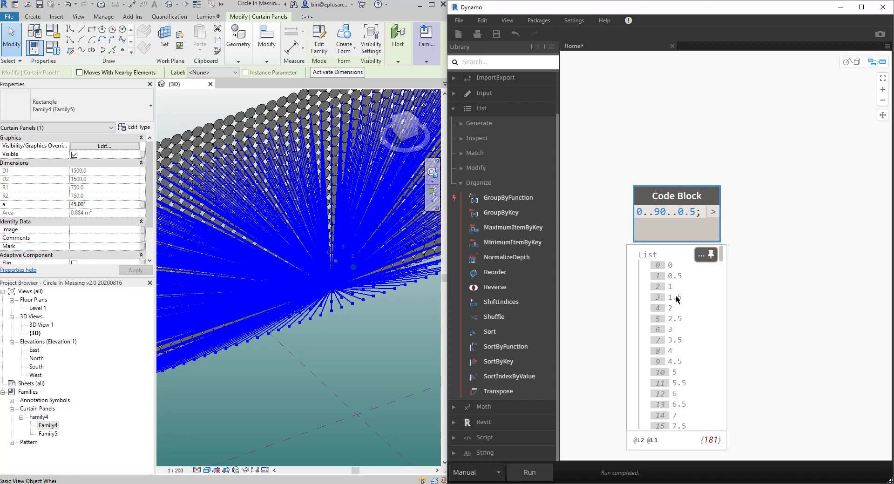
{"action": "middle_click_drag", "start_coordinate": [783, 392], "coordinate": [724, 295]}
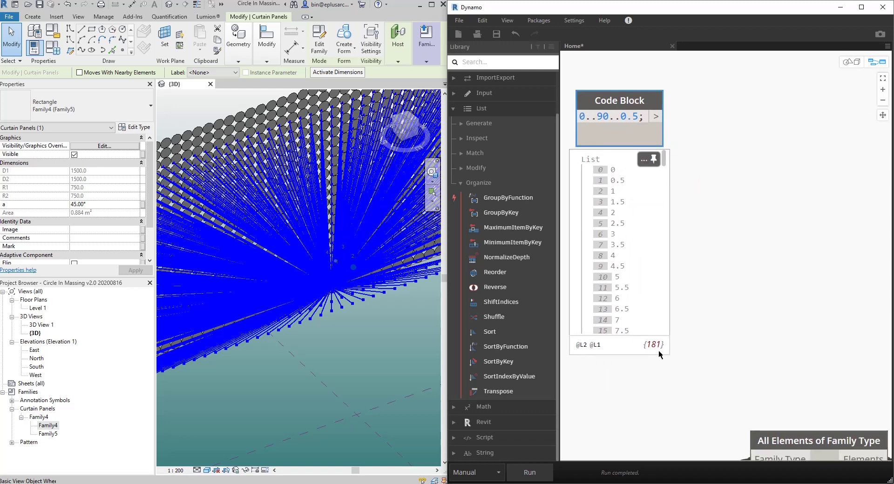
- Move the 0..90..0.5 Code Block to just above the List.Reorder node
{"action": "scroll", "coordinate": [699, 275], "scroll_direction": "down", "scroll_amount": 5}
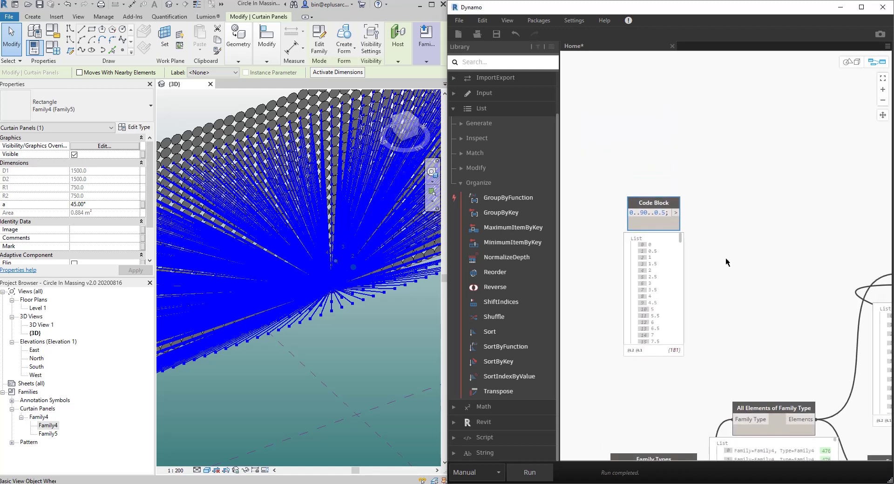
{"action": "middle_click_drag", "start_coordinate": [734, 253], "coordinate": [690, 239]}
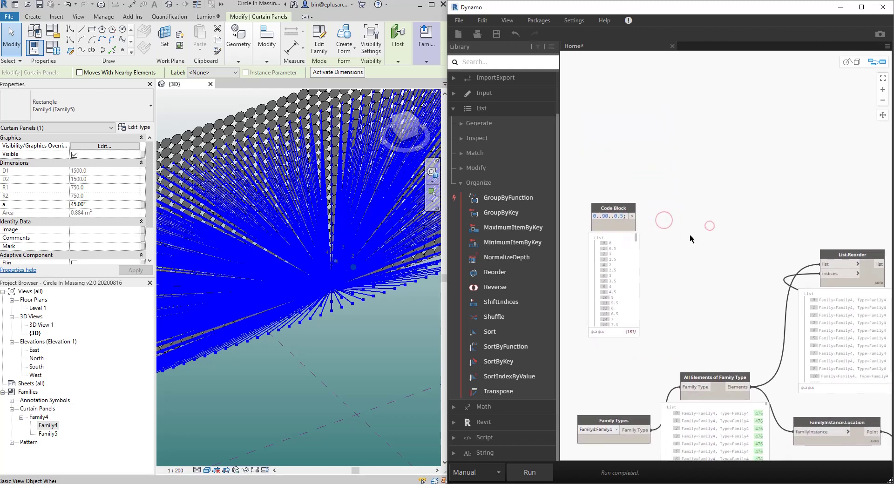
{"action": "scroll", "coordinate": [689, 252], "scroll_direction": "down", "scroll_amount": 3}
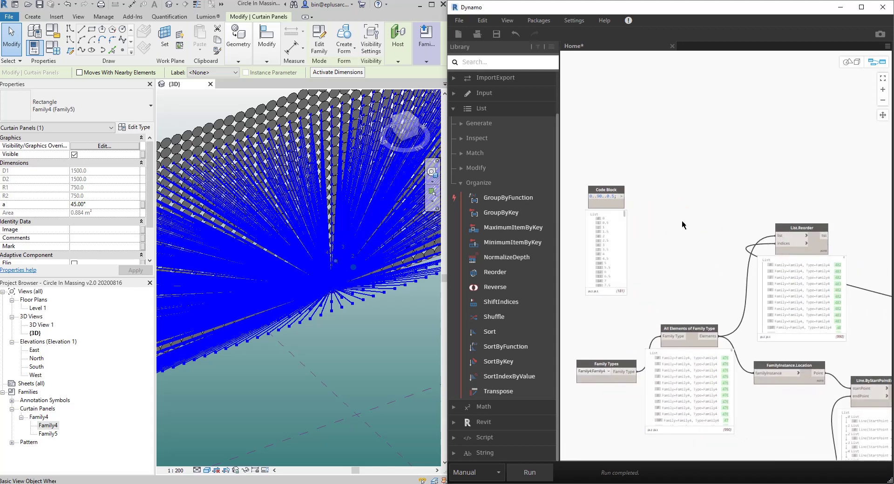
{"action": "left_click_drag", "start_coordinate": [599, 198], "coordinate": [783, 120]}
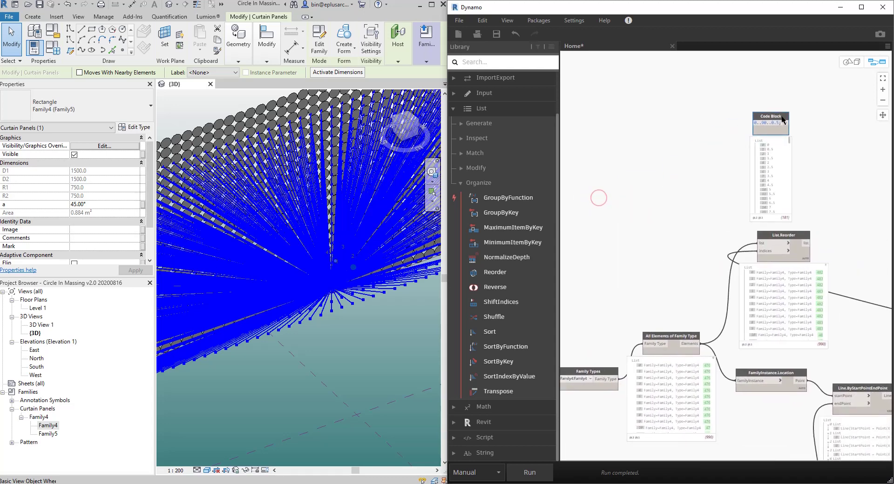
- Add an Element.SetParameterByName node and connect the List.Reorder output to its element input
{"action": "middle_click_drag", "start_coordinate": [843, 177], "coordinate": [739, 161]}
{"action": "scroll", "coordinate": [729, 229], "scroll_direction": "up", "scroll_amount": 2}
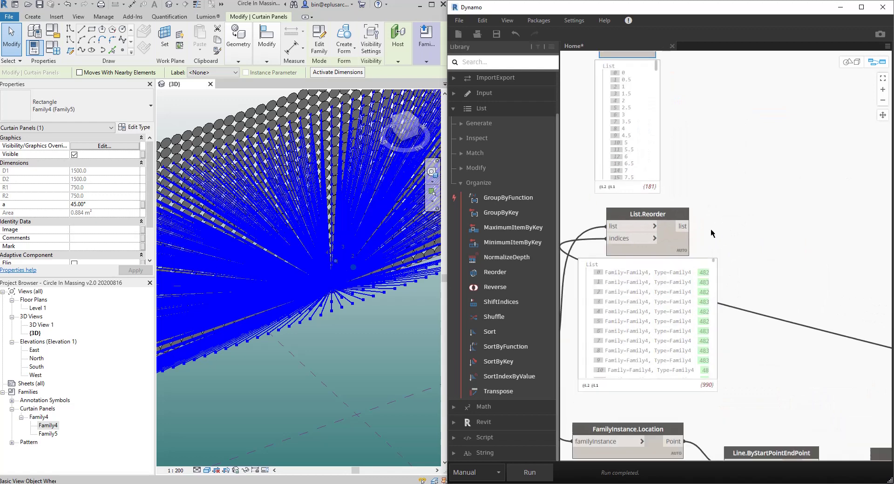
{"action": "right_click", "coordinate": [767, 213]}
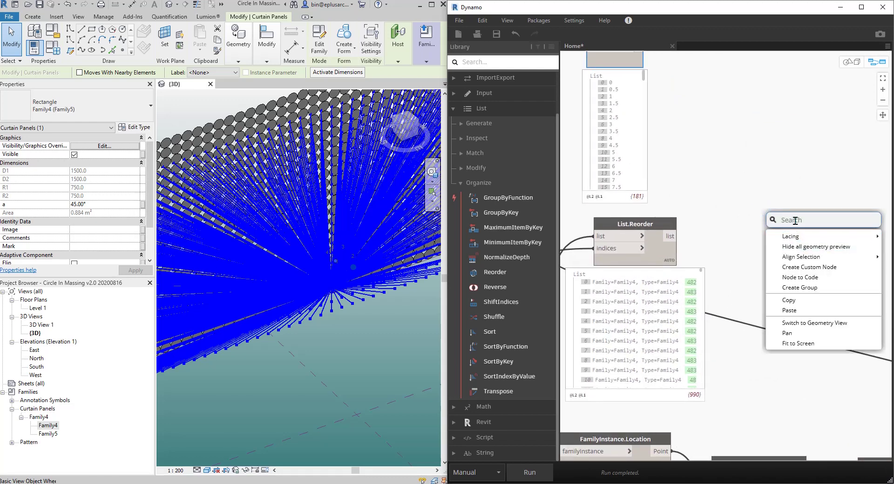
{"action": "key", "text": "Escape"}
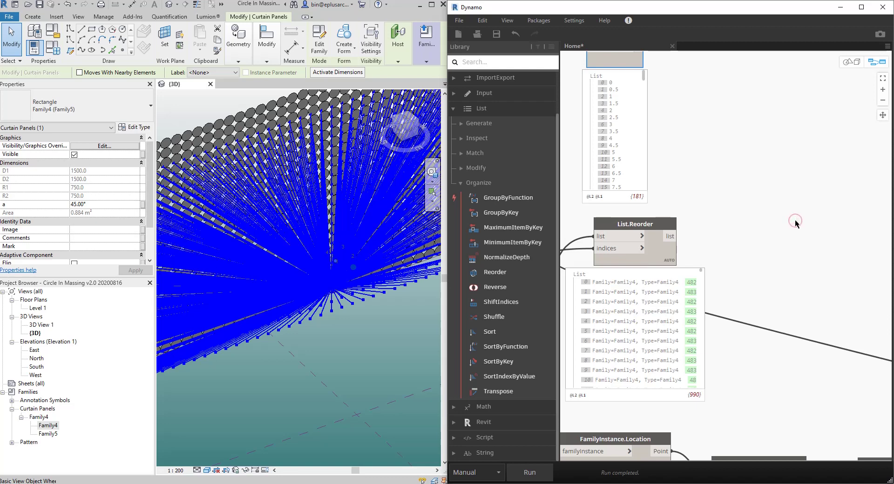
{"action": "right_click", "coordinate": [755, 210]}
{"action": "type", "text": "setpara"}
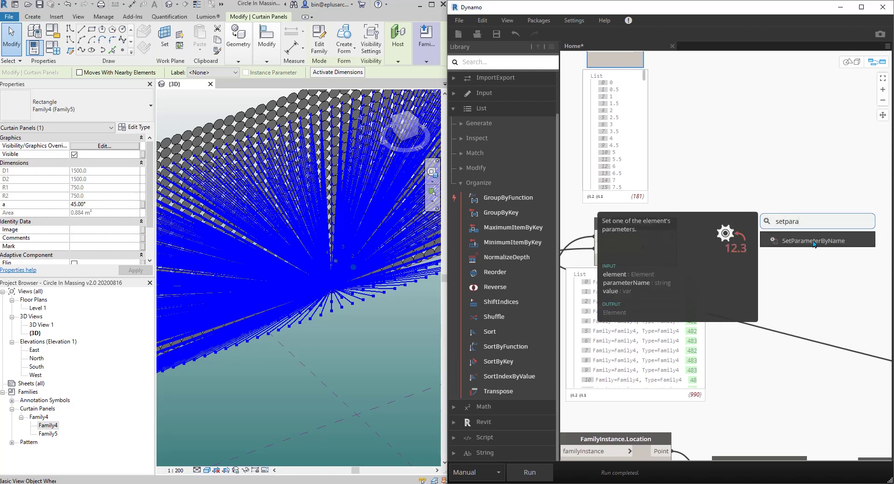
{"action": "left_click", "coordinate": [810, 241]}
{"action": "left_click_drag", "start_coordinate": [644, 260], "coordinate": [753, 210]}
- Add a Code Block containing "a" beside List.Reorder and connect it to the parameterName input of Element.SetParameterByName
{"action": "double_click", "coordinate": [700, 263]}
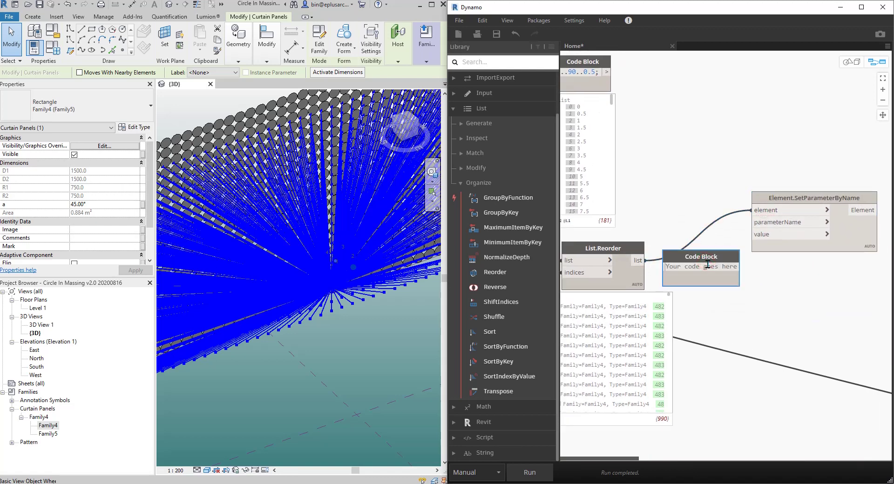
{"action": "type", "text": "\"a\""}
{"action": "left_click", "coordinate": [747, 293]}
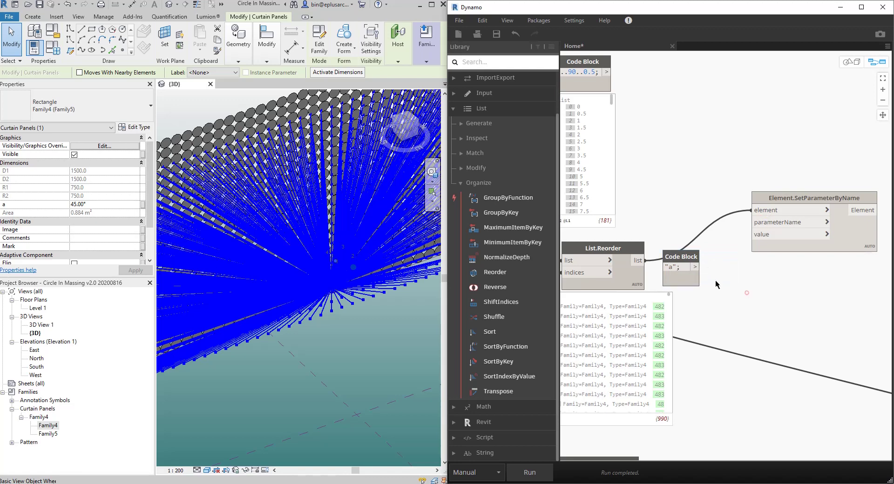
{"action": "left_click", "coordinate": [754, 222]}
{"action": "left_click_drag", "start_coordinate": [681, 257], "coordinate": [701, 256]}
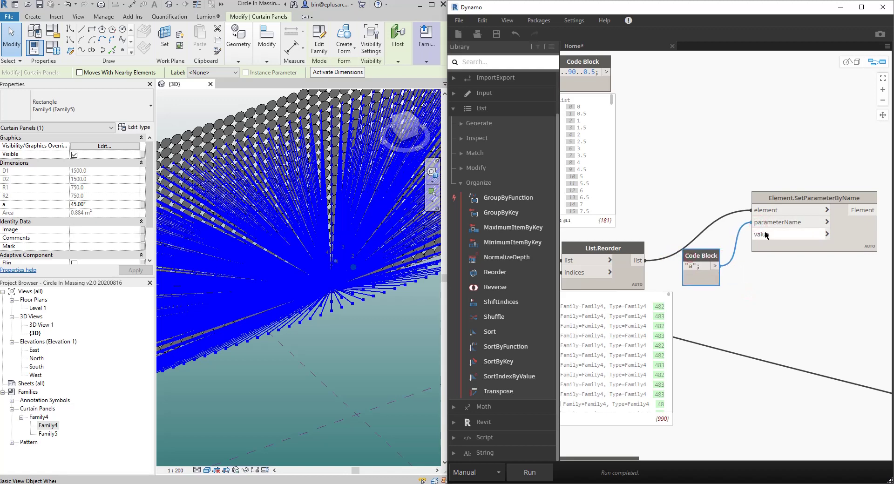
- Connect the 0..90..0.5 Code Block to the value input of Element.SetParameterByName and run the graph
{"action": "left_click_drag", "start_coordinate": [792, 198], "coordinate": [802, 211]}
{"action": "middle_click_drag", "start_coordinate": [696, 159], "coordinate": [748, 166]}
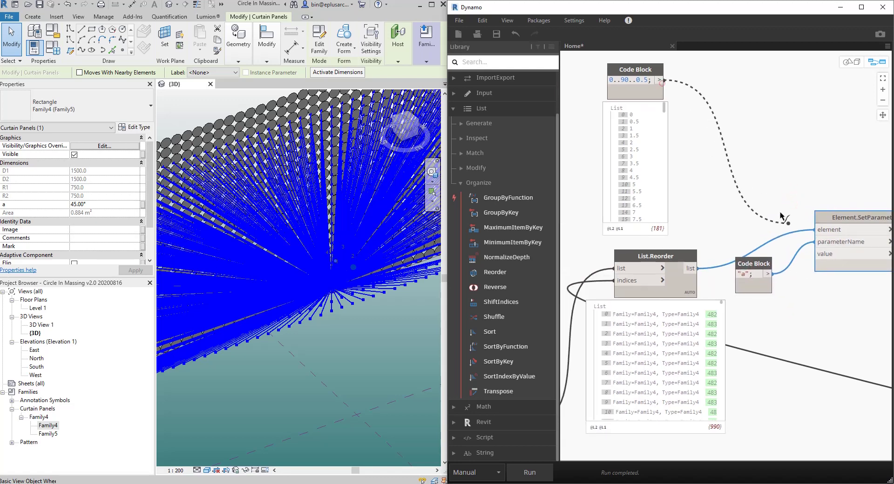
{"action": "left_click", "coordinate": [817, 254]}
{"action": "scroll", "coordinate": [752, 154], "scroll_direction": "down", "scroll_amount": 2}
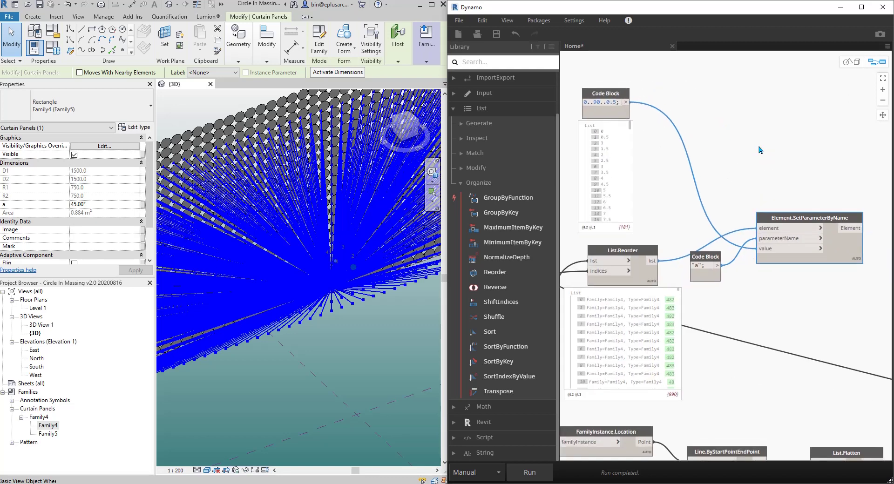
{"action": "left_click", "coordinate": [543, 474]}
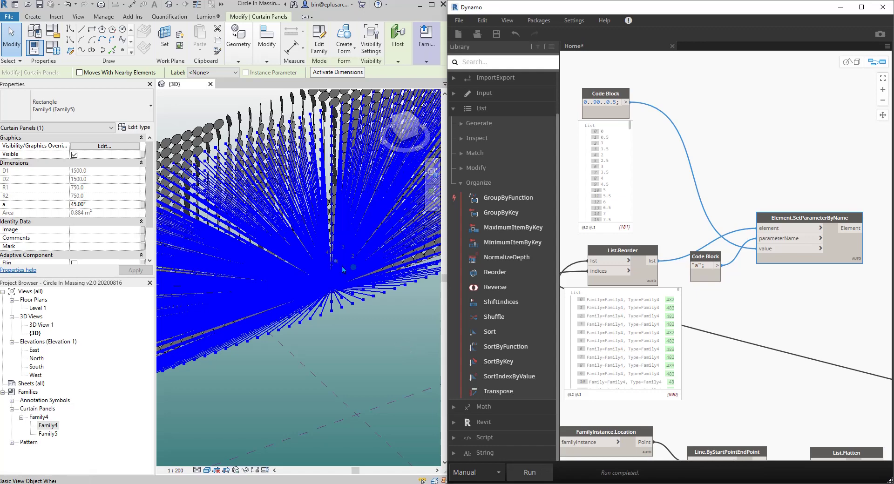
- Turn off the geometry preview of the Line.ByStartPointEndPoint node to hide the lines in the Revit 3D view
{"action": "scroll", "coordinate": [335, 254], "scroll_direction": "down", "scroll_amount": 3}
{"action": "middle_click_drag", "start_coordinate": [210, 165], "coordinate": [350, 169], "text": "shift"}
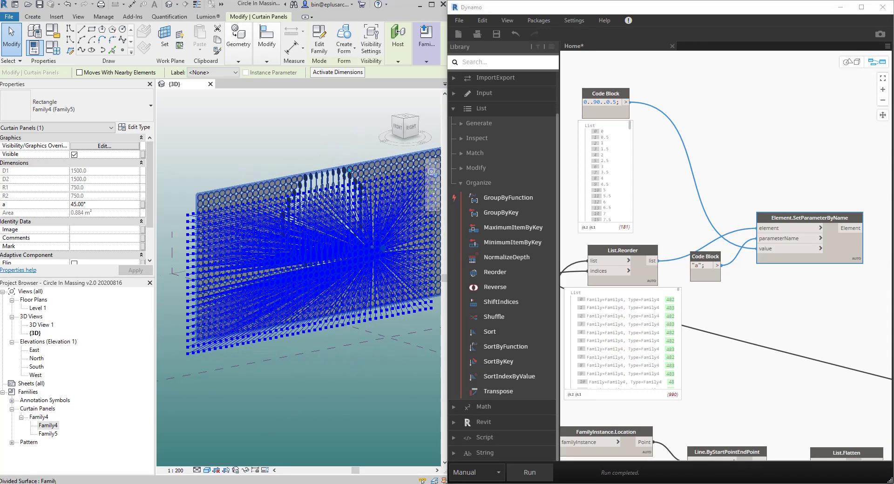
{"action": "scroll", "coordinate": [362, 225], "scroll_direction": "up", "scroll_amount": 4}
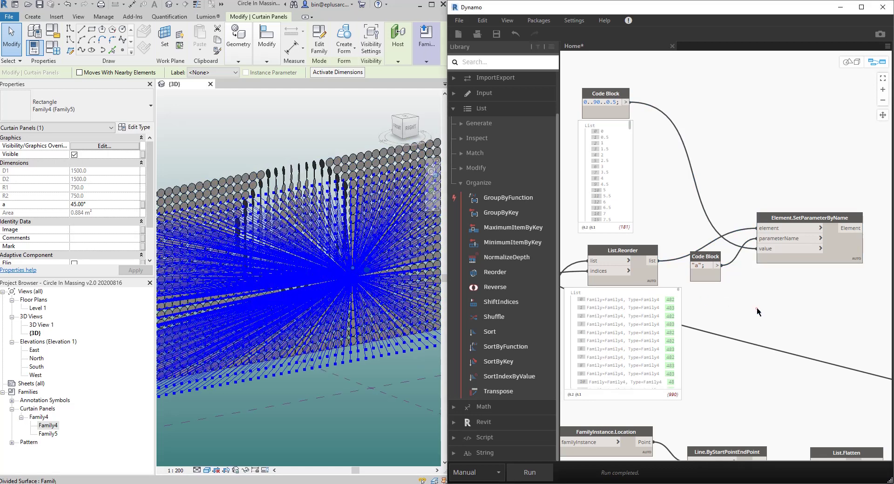
{"action": "scroll", "coordinate": [757, 260], "scroll_direction": "down", "scroll_amount": 3}
{"action": "middle_click_drag", "start_coordinate": [757, 284], "coordinate": [753, 168]}
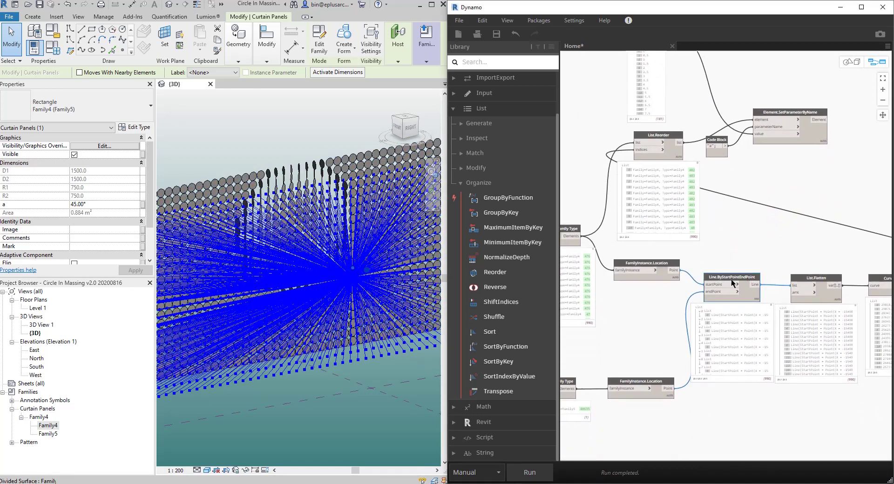
{"action": "right_click", "coordinate": [732, 282]}
{"action": "left_click", "coordinate": [760, 349]}
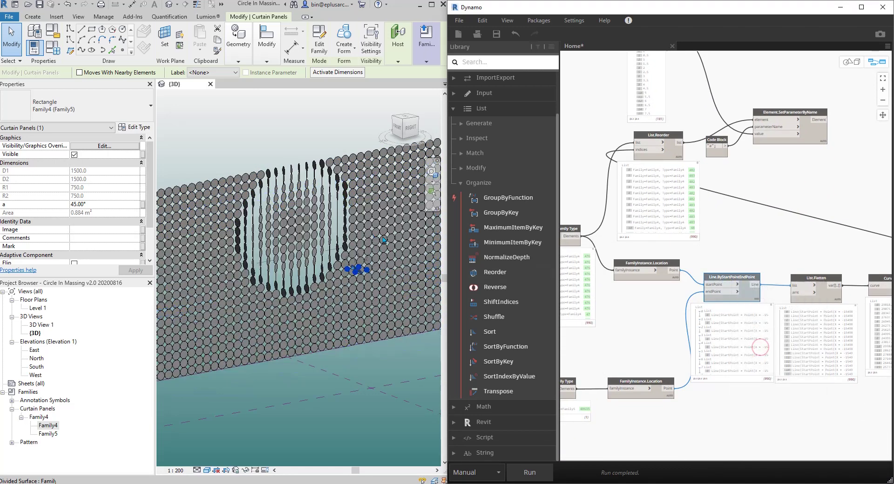
- Examine the panels' rotation around the attractor in the Revit 3D view, and review the 0..90..0.5 Code Block in the Dynamo graph
{"action": "middle_click_drag", "start_coordinate": [305, 176], "coordinate": [282, 227], "text": "shift"}
{"action": "scroll", "coordinate": [291, 240], "scroll_direction": "up", "scroll_amount": 3}
{"action": "scroll", "coordinate": [274, 247], "scroll_direction": "down", "scroll_amount": 6}
{"action": "scroll", "coordinate": [281, 227], "scroll_direction": "up", "scroll_amount": 5}
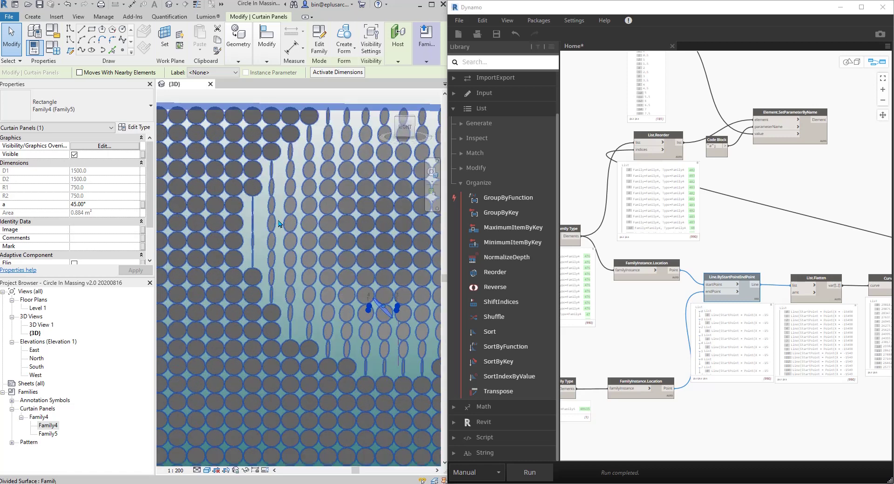
{"action": "scroll", "coordinate": [282, 226], "scroll_direction": "up", "scroll_amount": 2}
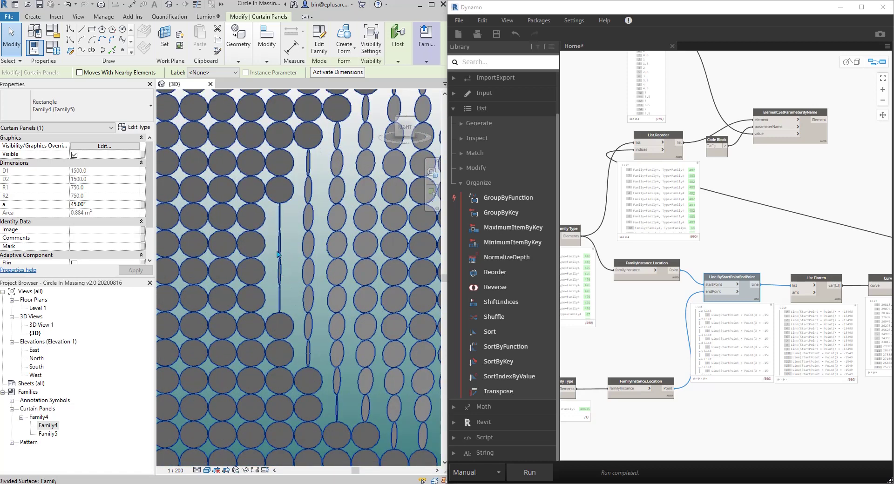
{"action": "middle_click_drag", "start_coordinate": [280, 205], "coordinate": [309, 203]}
{"action": "scroll", "coordinate": [308, 175], "scroll_direction": "down", "scroll_amount": 1}
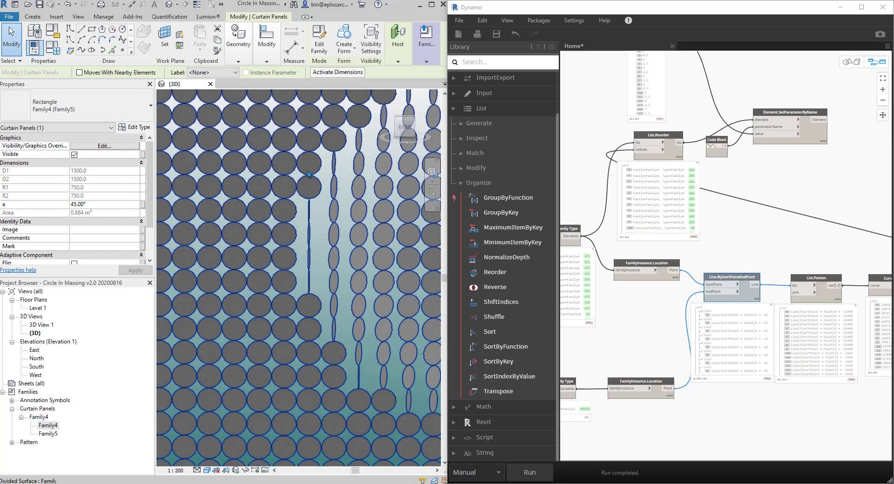
{"action": "scroll", "coordinate": [267, 207], "scroll_direction": "down", "scroll_amount": 2}
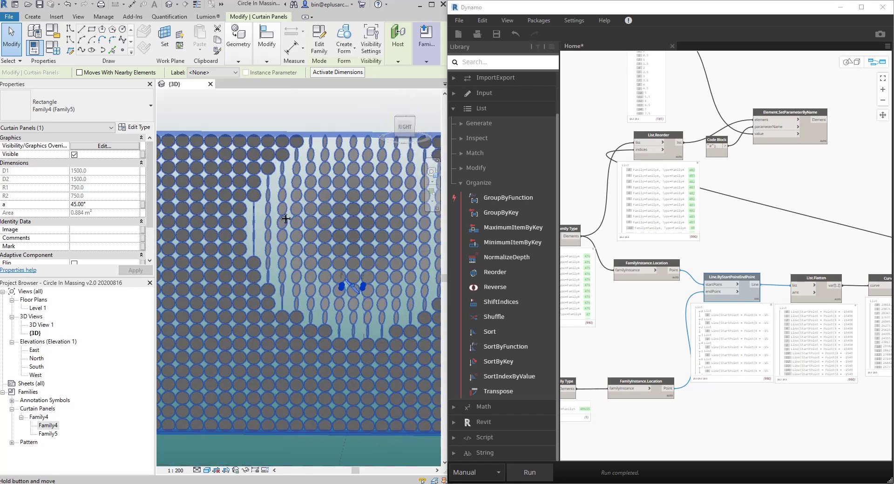
{"action": "scroll", "coordinate": [633, 296], "scroll_direction": "down", "scroll_amount": 3}
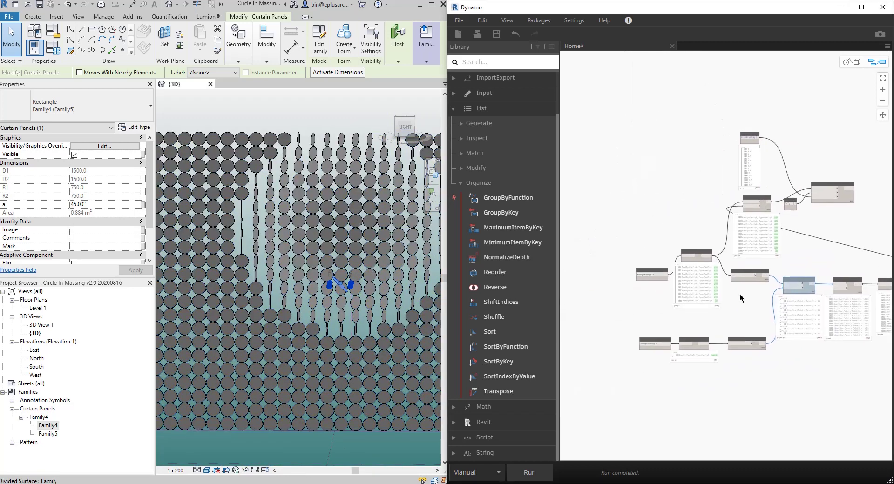
{"action": "middle_click_drag", "start_coordinate": [744, 168], "coordinate": [655, 180]}
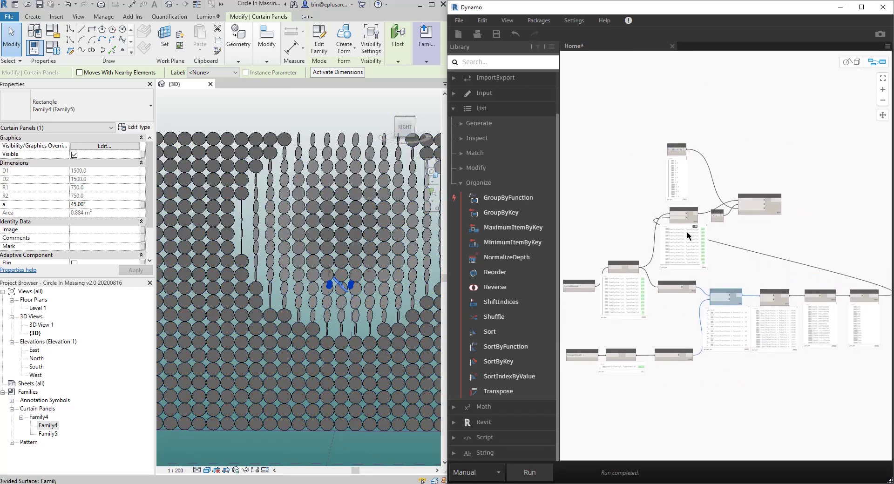
{"action": "scroll", "coordinate": [694, 179], "scroll_direction": "up", "scroll_amount": 8}
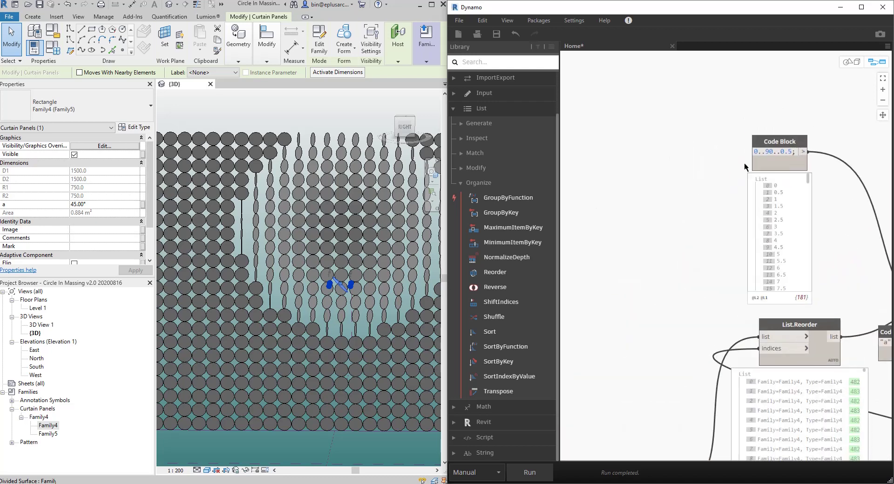
{"action": "middle_click_drag", "start_coordinate": [718, 159], "coordinate": [702, 155]}
{"action": "middle_click_drag", "start_coordinate": [634, 180], "coordinate": [623, 197]}
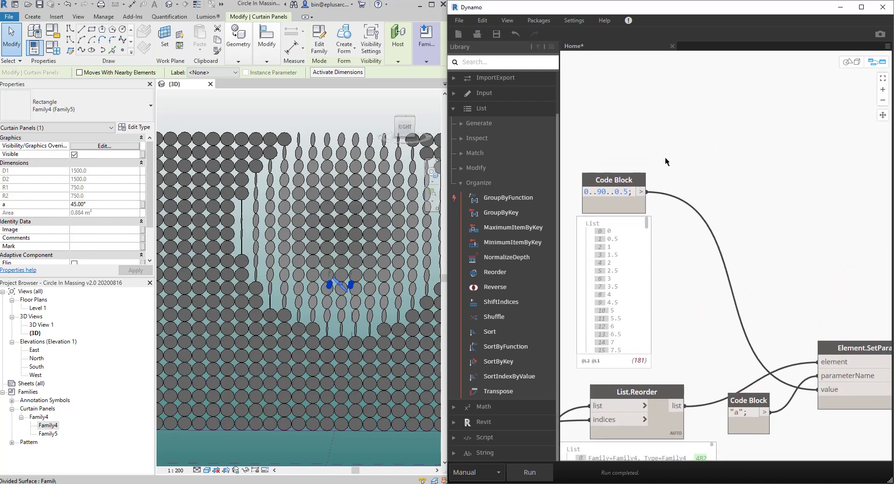
- Add a List.Reverse node beside the number range Code Block and connect the Code Block's output to its list input
{"action": "right_click", "coordinate": [665, 158]}
{"action": "type", "text": "rever"}
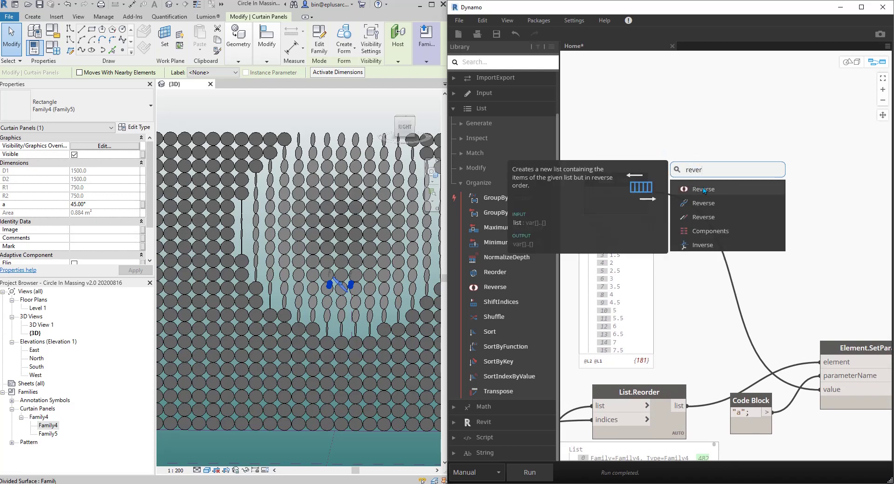
{"action": "left_click", "coordinate": [703, 189]}
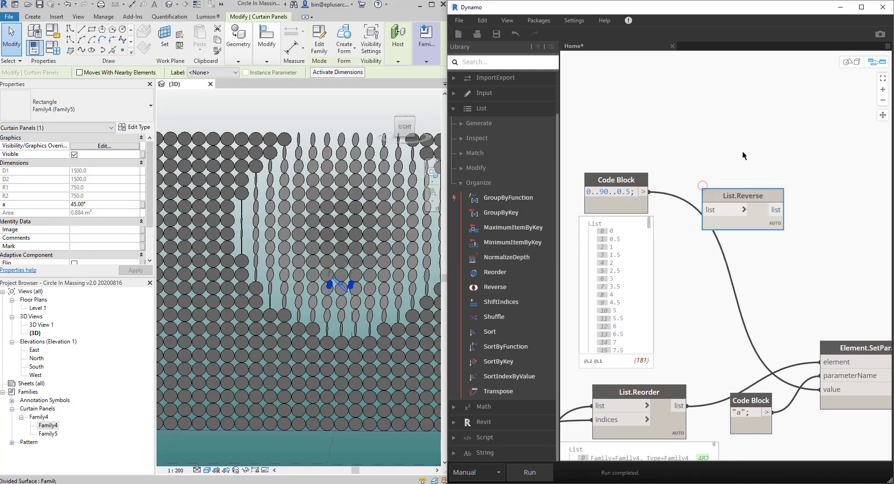
{"action": "middle_click_drag", "start_coordinate": [743, 153], "coordinate": [693, 130]}
{"action": "left_click_drag", "start_coordinate": [692, 174], "coordinate": [695, 152]}
{"action": "left_click", "coordinate": [680, 164]}
{"action": "left_click", "coordinate": [593, 169]}
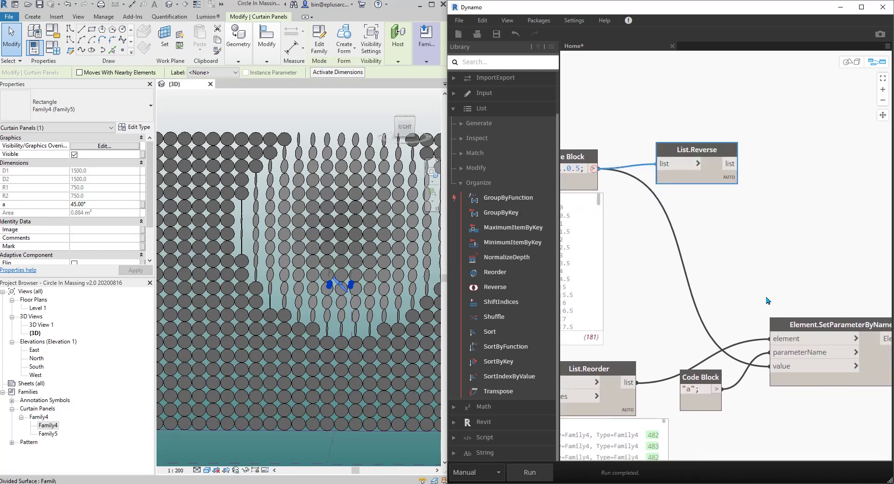
- Replace the value input of Element.SetParameterByName with the List.Reverse output and run the graph
{"action": "left_click", "coordinate": [782, 366]}
{"action": "left_click", "coordinate": [710, 310]}
{"action": "left_click", "coordinate": [783, 367]}
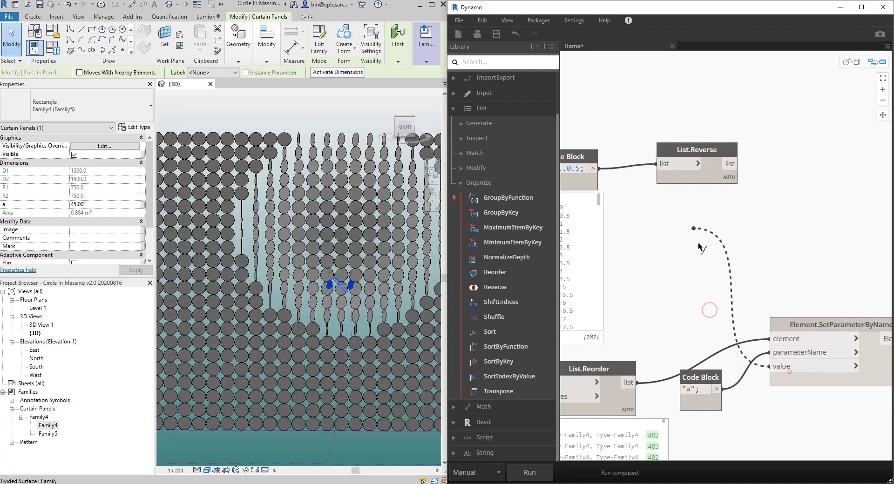
{"action": "left_click", "coordinate": [737, 165]}
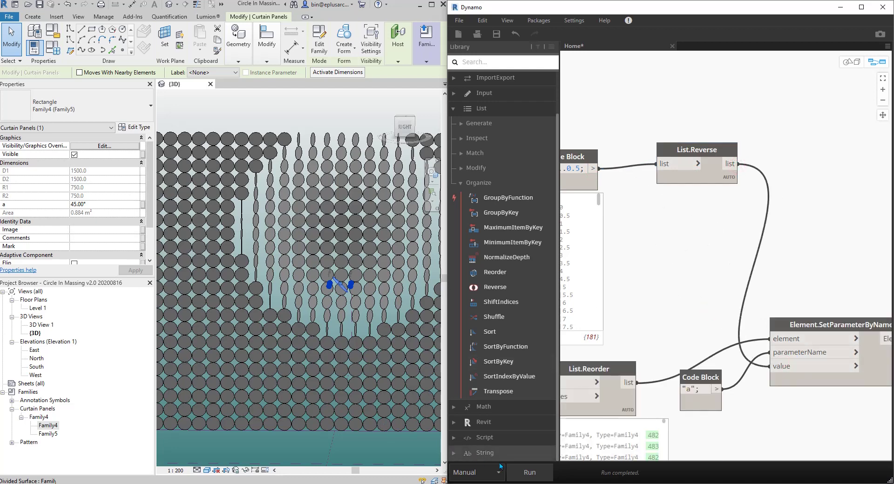
{"action": "left_click", "coordinate": [530, 472]}
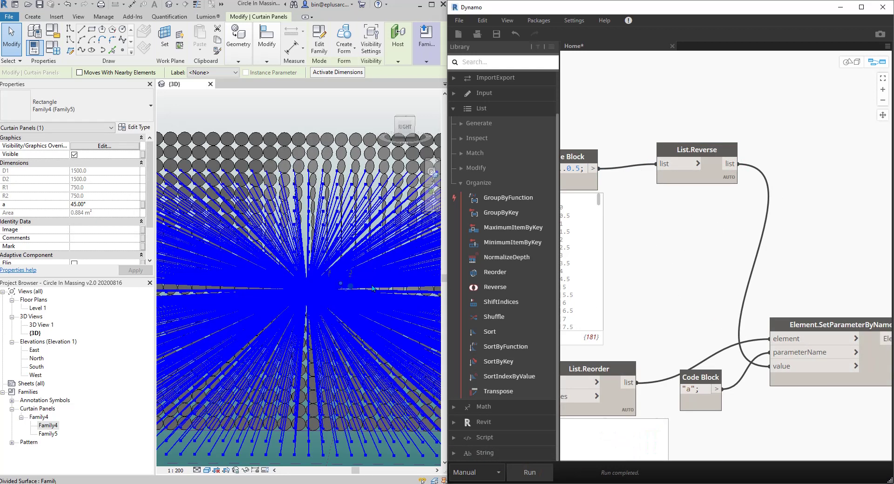
- Turn off the preview of the line node so its blue lines no longer cover the panels in the Revit view
{"action": "scroll", "coordinate": [647, 284], "scroll_direction": "down", "scroll_amount": 5}
{"action": "scroll", "coordinate": [646, 284], "scroll_direction": "down", "scroll_amount": 2}
{"action": "middle_click_drag", "start_coordinate": [703, 282], "coordinate": [688, 157]}
{"action": "right_click", "coordinate": [642, 280]}
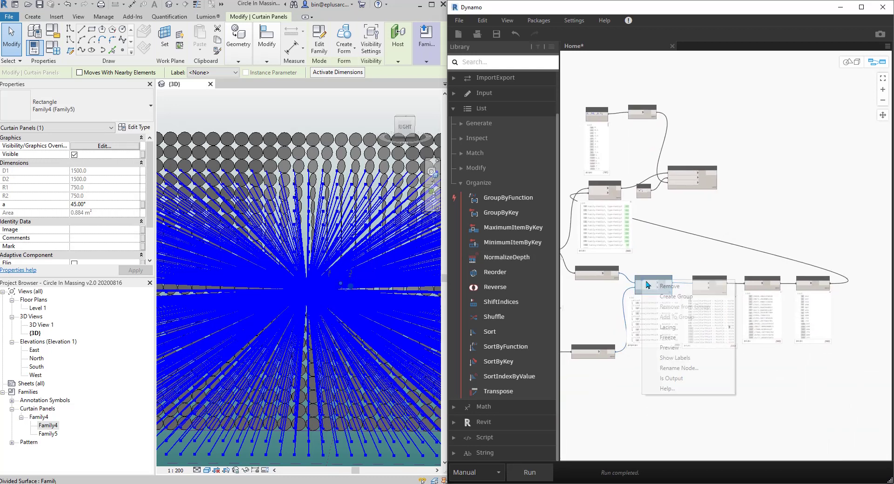
{"action": "left_click", "coordinate": [684, 350]}
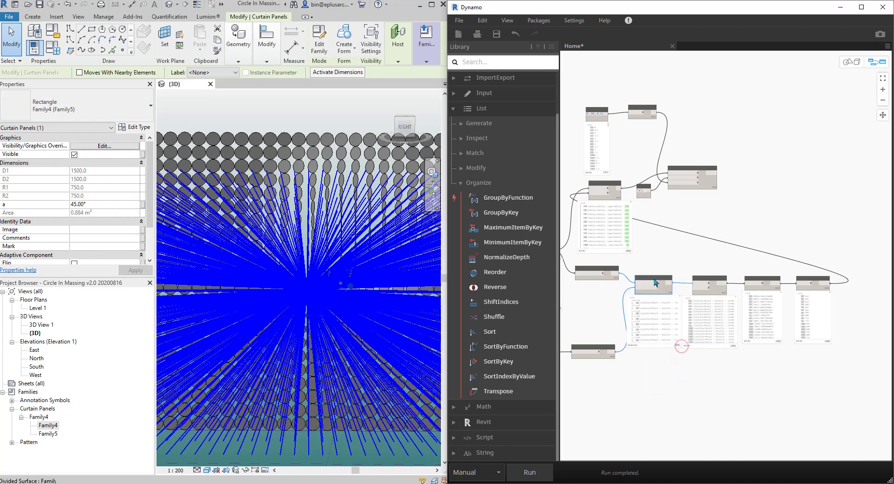
{"action": "right_click", "coordinate": [654, 279]}
{"action": "left_click", "coordinate": [684, 347]}
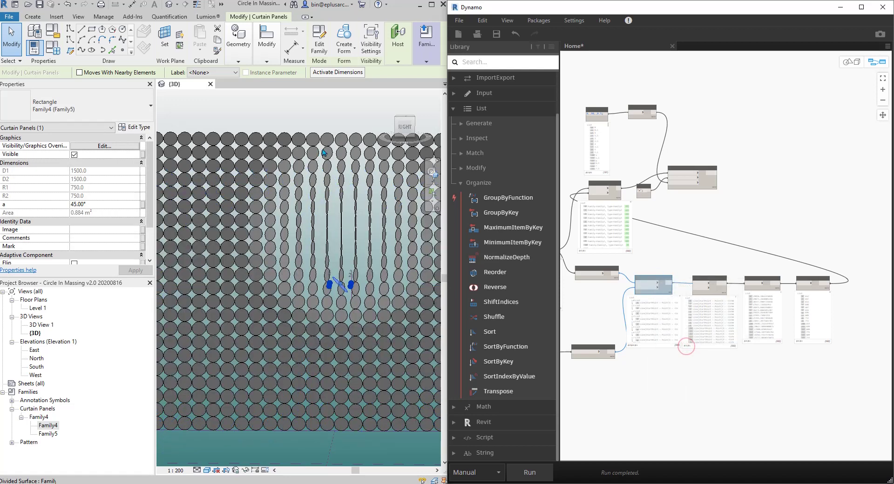
- Examine the panel pattern in the Revit 3D view and check parameter a of two panels near the pattern's centre
{"action": "middle_click_drag", "start_coordinate": [309, 203], "coordinate": [309, 200]}
{"action": "scroll", "coordinate": [309, 203], "scroll_direction": "down", "scroll_amount": 2}
{"action": "middle_click_drag", "start_coordinate": [361, 256], "coordinate": [283, 231], "text": "shift"}
{"action": "scroll", "coordinate": [386, 258], "scroll_direction": "up", "scroll_amount": 1}
{"action": "middle_click_drag", "start_coordinate": [386, 257], "coordinate": [306, 231], "text": "shift"}
{"action": "scroll", "coordinate": [344, 190], "scroll_direction": "up", "scroll_amount": 2}
{"action": "scroll", "coordinate": [340, 211], "scroll_direction": "down", "scroll_amount": 1}
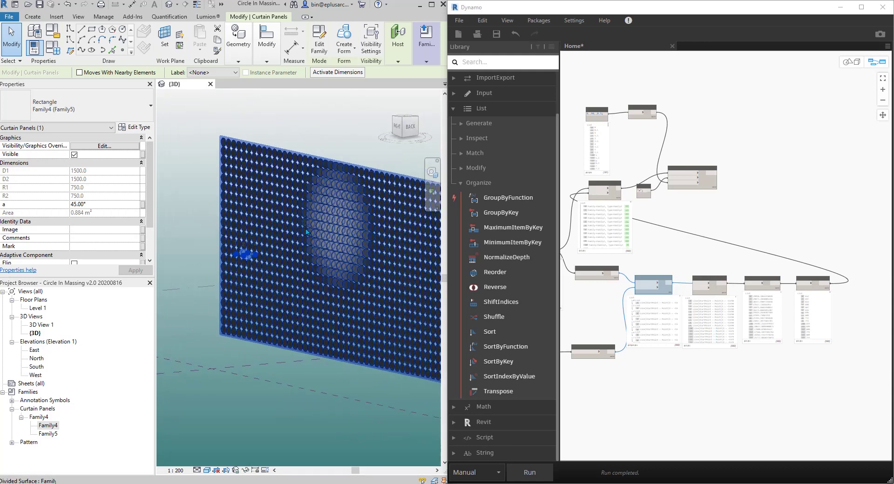
{"action": "scroll", "coordinate": [306, 231], "scroll_direction": "up", "scroll_amount": 4}
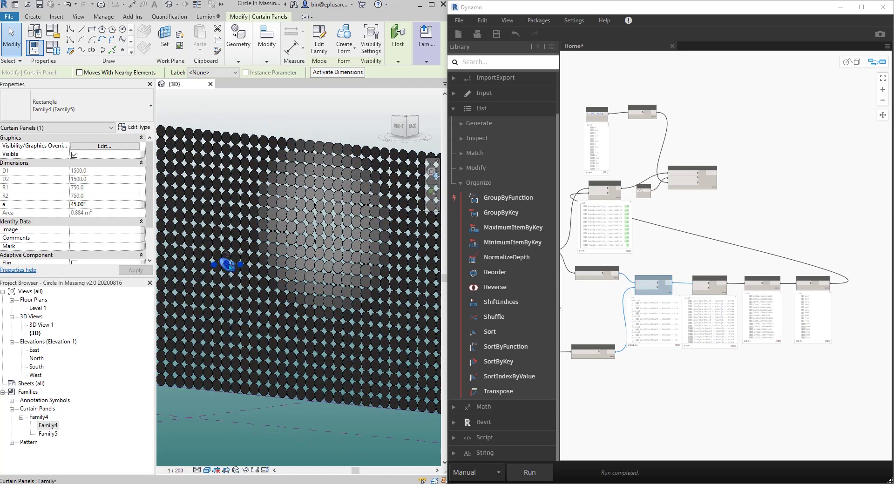
{"action": "scroll", "coordinate": [321, 235], "scroll_direction": "up", "scroll_amount": 2}
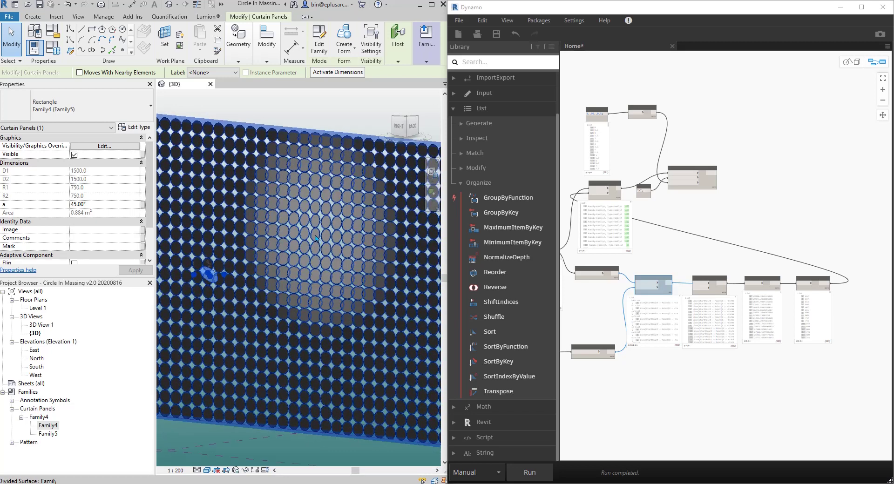
{"action": "left_click", "coordinate": [316, 235]}
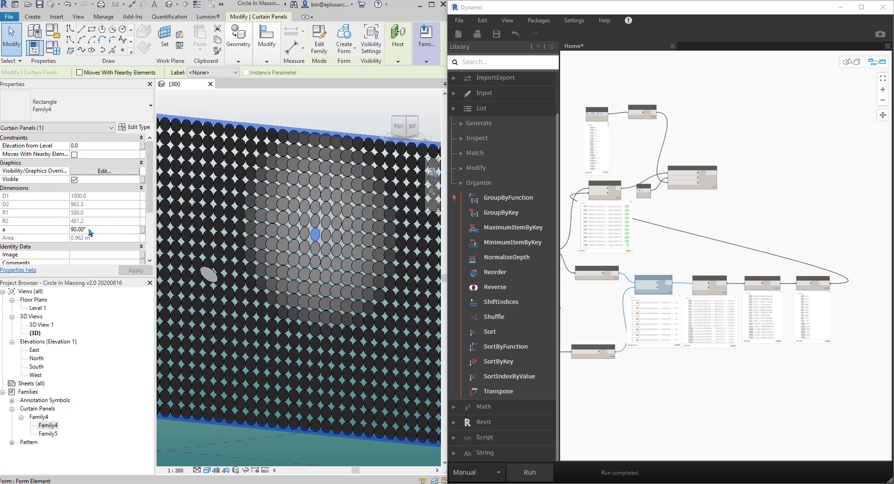
{"action": "scroll", "coordinate": [333, 220], "scroll_direction": "up", "scroll_amount": 4}
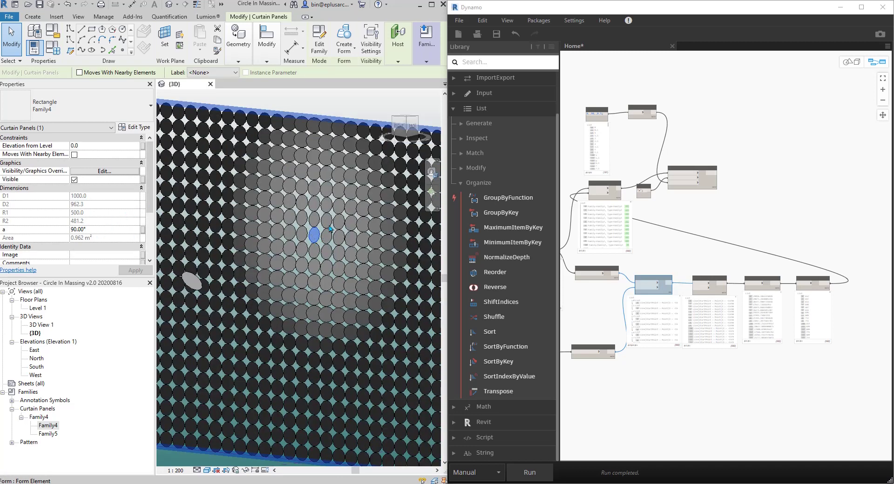
{"action": "left_click", "coordinate": [328, 226]}
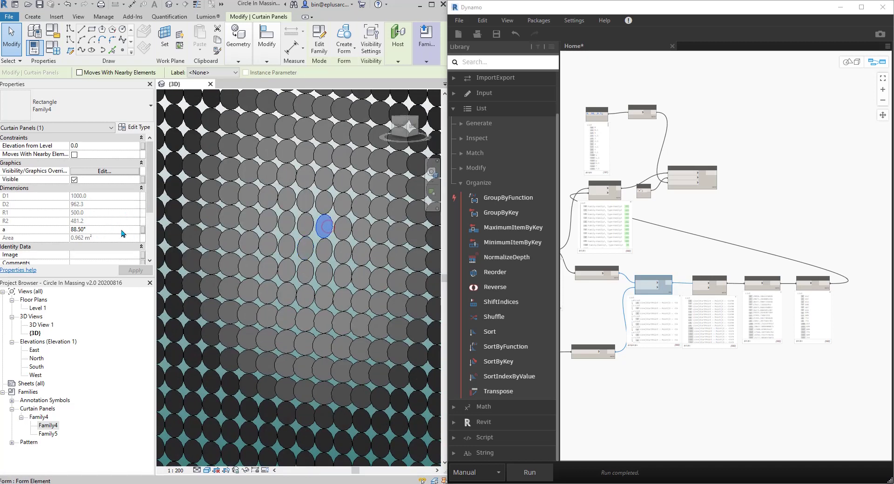
{"action": "scroll", "coordinate": [325, 222], "scroll_direction": "down", "scroll_amount": 4}
{"action": "key", "text": "Escape"}
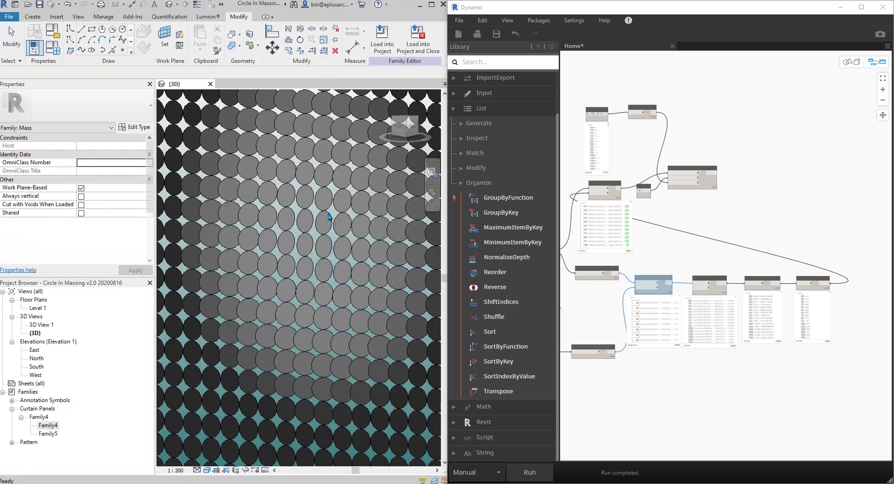
- Select the attractor panel and move it in front of the lower part of the wall, near its right end as seen in the Right view
{"action": "middle_click_drag", "start_coordinate": [350, 226], "coordinate": [255, 245], "text": "shift"}
{"action": "left_click", "coordinate": [251, 245]}
{"action": "scroll", "coordinate": [251, 244], "scroll_direction": "up", "scroll_amount": 2}
{"action": "key", "text": "Escape"}
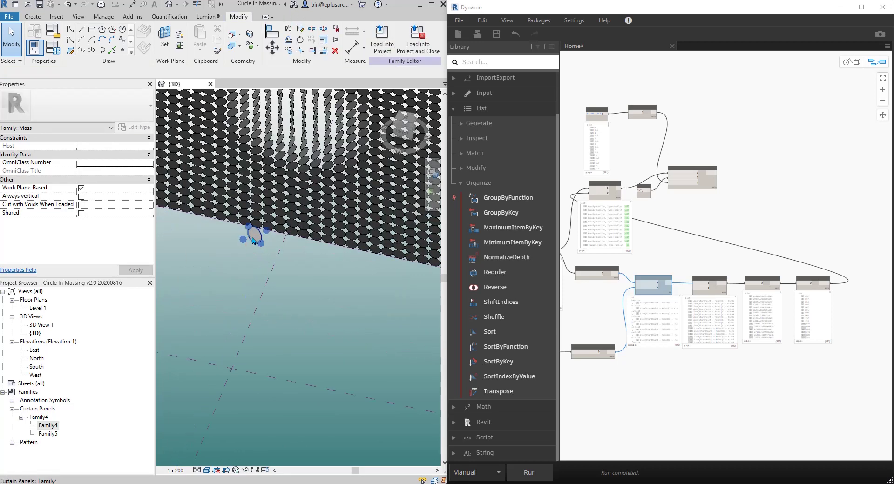
{"action": "left_click", "coordinate": [254, 237]}
{"action": "scroll", "coordinate": [270, 239], "scroll_direction": "down", "scroll_amount": 3}
{"action": "middle_click_drag", "start_coordinate": [287, 240], "coordinate": [310, 246], "text": "shift"}
{"action": "left_click", "coordinate": [404, 128]}
{"action": "scroll", "coordinate": [336, 259], "scroll_direction": "down", "scroll_amount": 6}
{"action": "scroll", "coordinate": [291, 262], "scroll_direction": "down", "scroll_amount": 4}
{"action": "scroll", "coordinate": [294, 249], "scroll_direction": "up", "scroll_amount": 3}
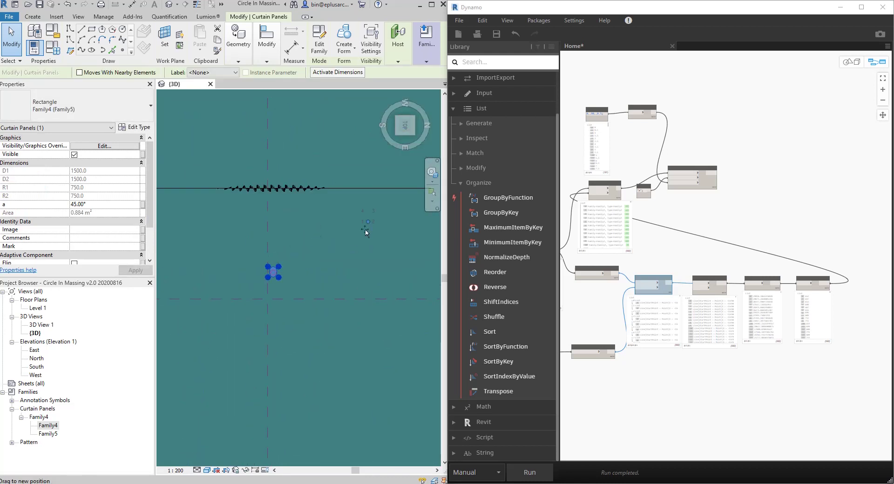
{"action": "mouse_move", "coordinate": [378, 225]}
{"action": "middle_mouse_down"}
{"action": "mouse_move", "coordinate": [381, 287]}
{"action": "mouse_move", "coordinate": [403, 127]}
{"action": "middle_mouse_up"}
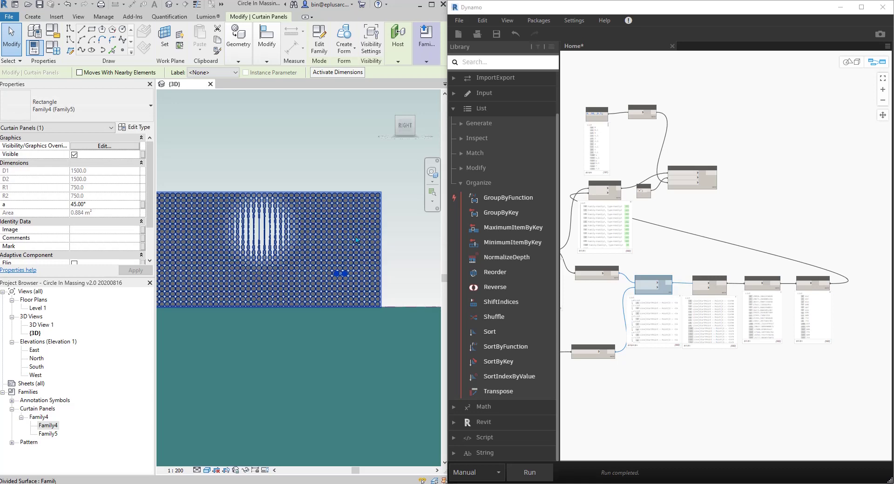
- Run the graph for the moved attractor panel and hide the line node's preview in the Revit view
{"action": "left_click", "coordinate": [529, 472]}
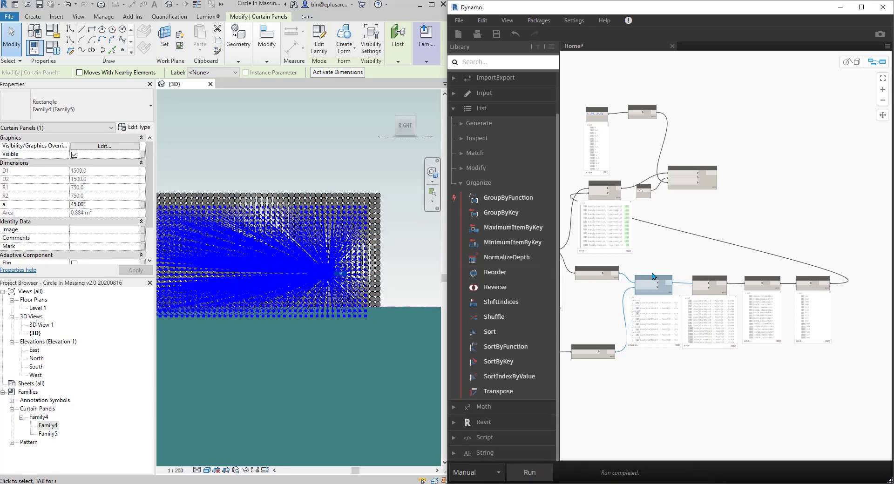
{"action": "right_click", "coordinate": [654, 276]}
{"action": "left_click", "coordinate": [689, 344]}
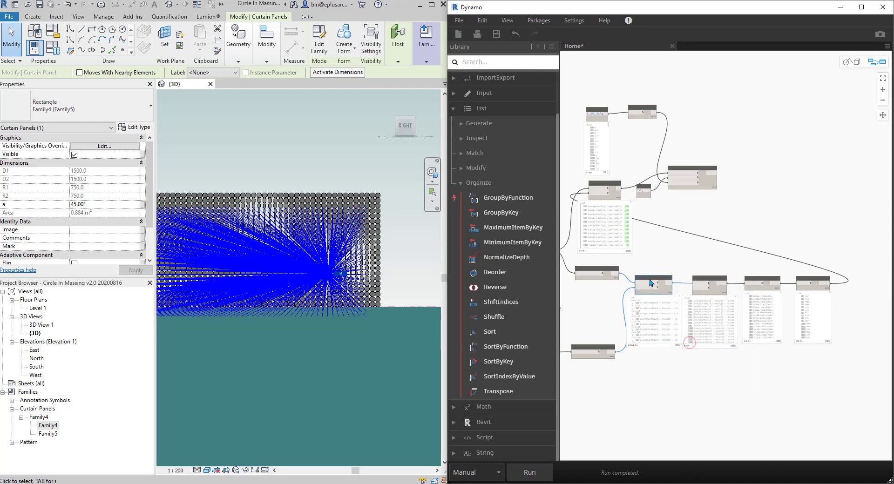
{"action": "right_click", "coordinate": [649, 281]}
{"action": "left_click", "coordinate": [692, 345]}
{"action": "middle_click_drag", "start_coordinate": [339, 264], "coordinate": [359, 283], "text": "shift"}
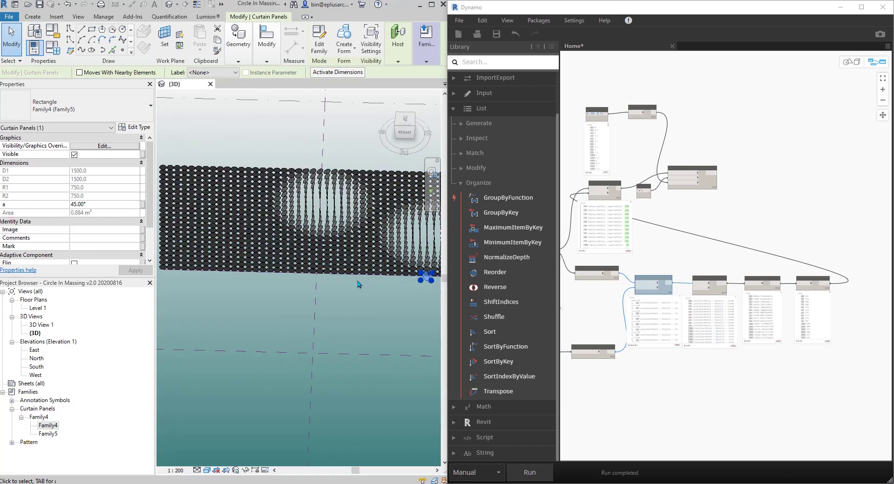
- Change the number range in the Code Block feeding List.Reverse to 0..90..0.2
{"action": "middle_click_drag", "start_coordinate": [566, 309], "coordinate": [639, 310]}
{"action": "scroll", "coordinate": [698, 178], "scroll_direction": "up", "scroll_amount": 5}
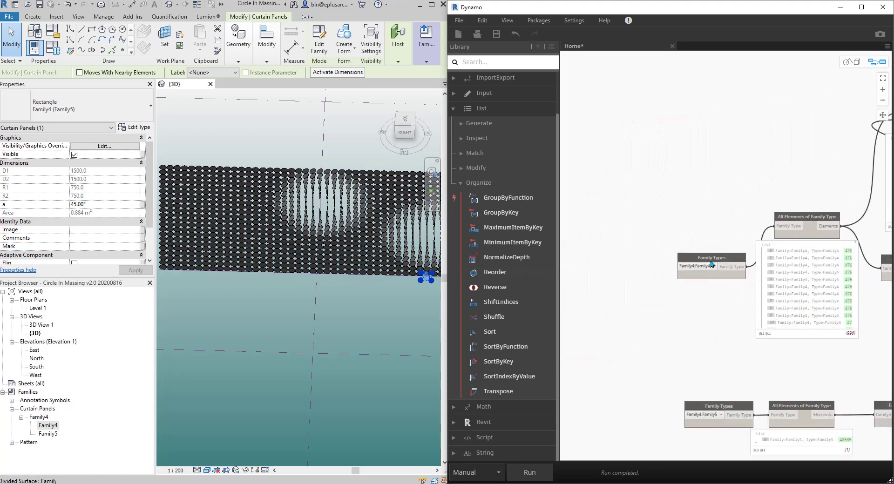
{"action": "scroll", "coordinate": [659, 158], "scroll_direction": "up", "scroll_amount": 3}
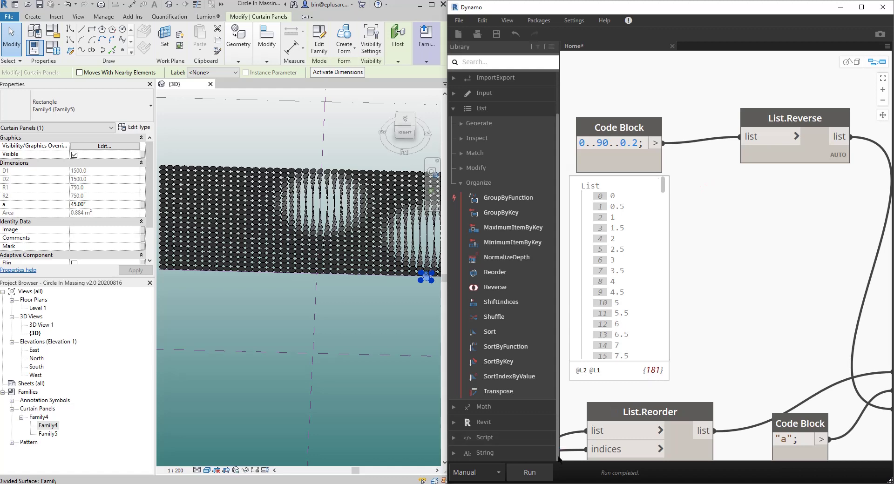
{"action": "left_click", "coordinate": [530, 472]}
{"action": "scroll", "coordinate": [683, 265], "scroll_direction": "down", "scroll_amount": 2}
{"action": "middle_click_drag", "start_coordinate": [682, 265], "coordinate": [729, 242]}
- Move the attractor panel in the Top view to the opposite end of the wall, keeping it in front of the surface
{"action": "middle_click_drag", "start_coordinate": [386, 319], "coordinate": [413, 336]}
{"action": "scroll", "coordinate": [387, 311], "scroll_direction": "down", "scroll_amount": 1}
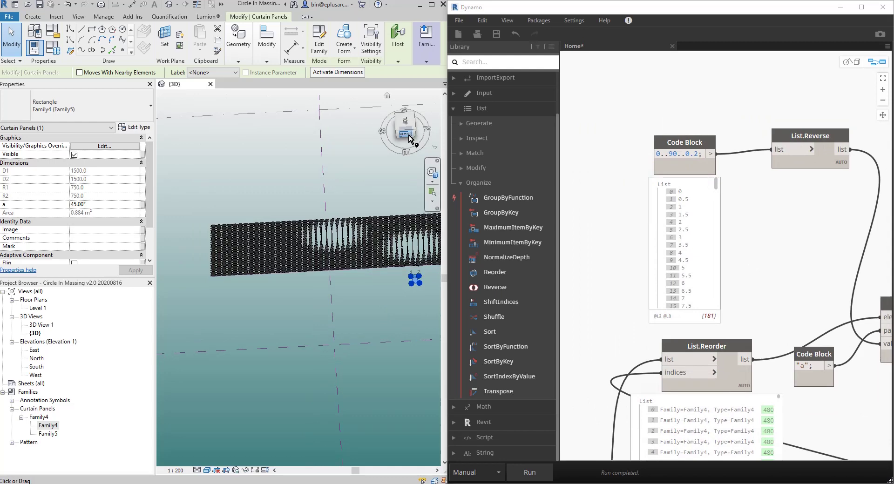
{"action": "left_click", "coordinate": [408, 137]}
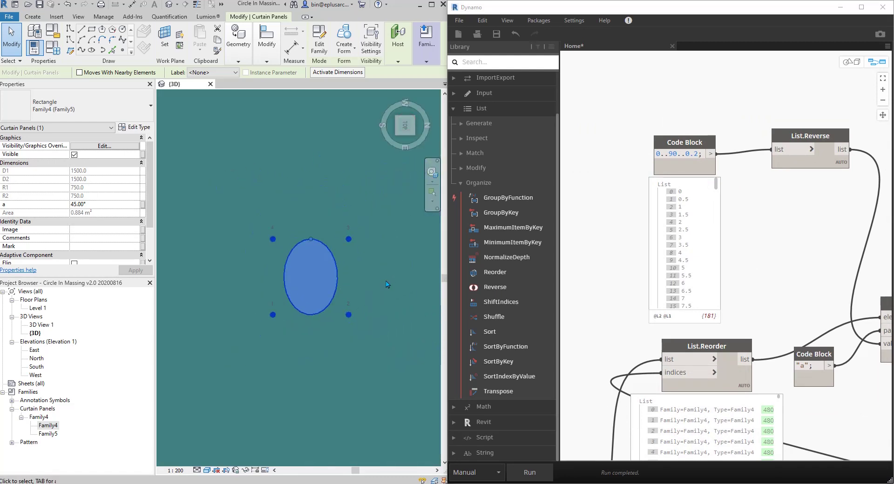
{"action": "scroll", "coordinate": [387, 283], "scroll_direction": "down", "scroll_amount": 5}
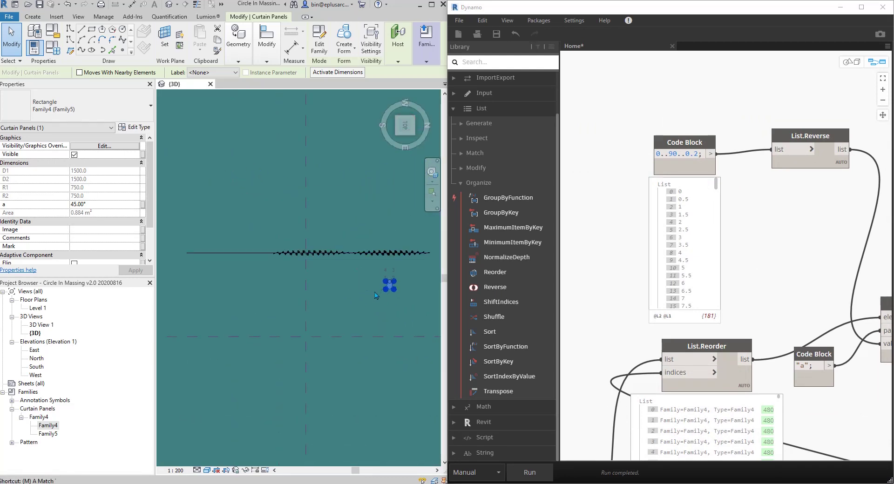
{"action": "key", "text": "v"}
{"action": "left_click", "coordinate": [258, 288]}
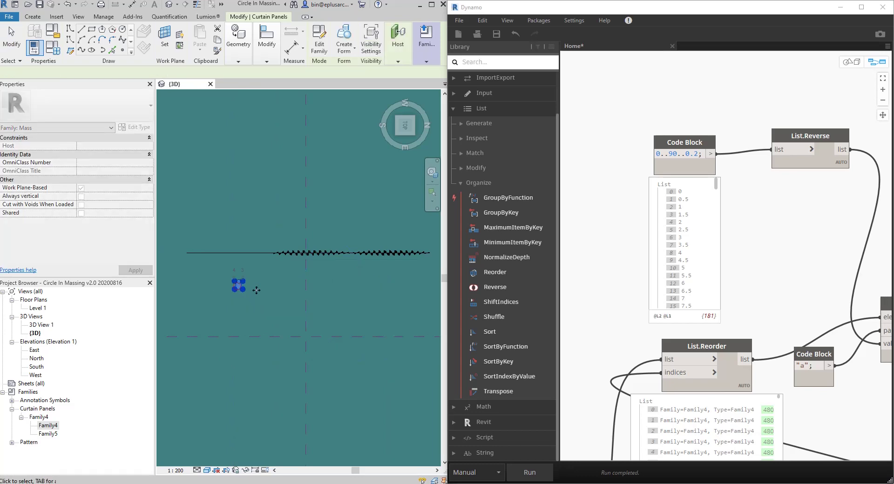
- Nudge the attractor panel upward in the Right view to a little below the wall's mid-height
{"action": "middle_click_drag", "start_coordinate": [261, 286], "coordinate": [262, 202], "text": "shift"}
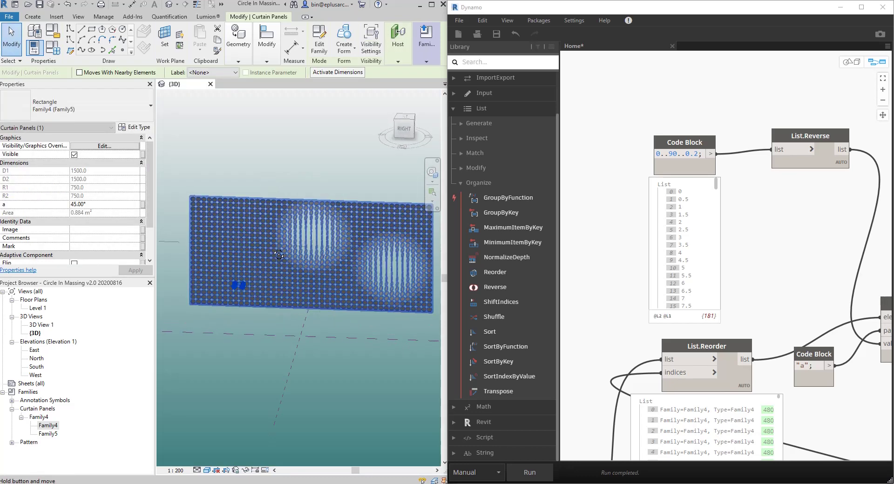
{"action": "middle_click_drag", "start_coordinate": [279, 260], "coordinate": [284, 253], "text": "shift"}
{"action": "left_click", "coordinate": [399, 124]}
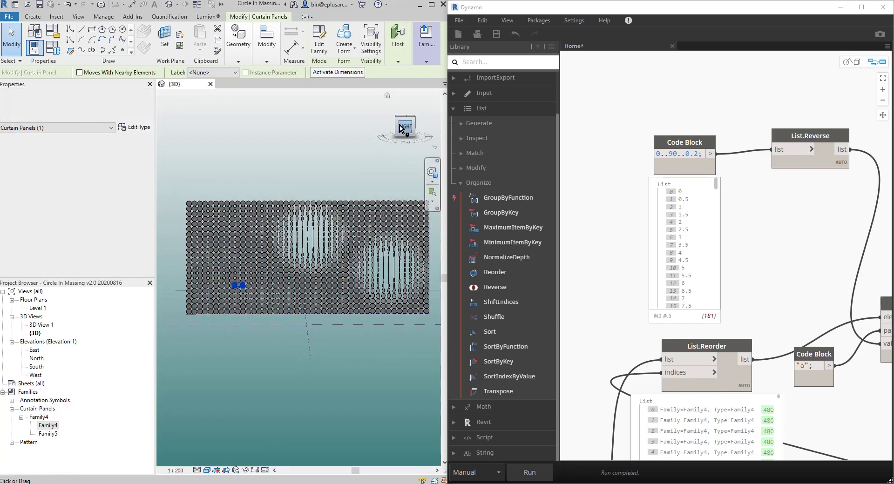
{"action": "left_click", "coordinate": [403, 132]}
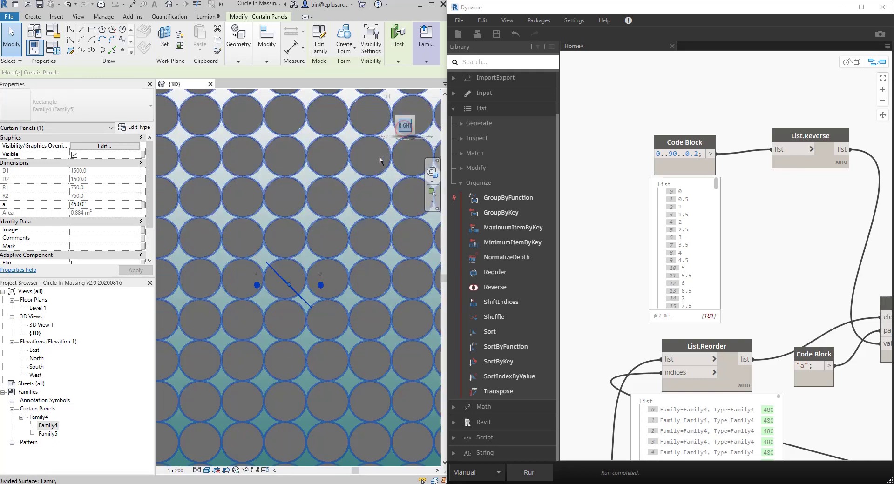
{"action": "scroll", "coordinate": [325, 248], "scroll_direction": "down", "scroll_amount": 10}
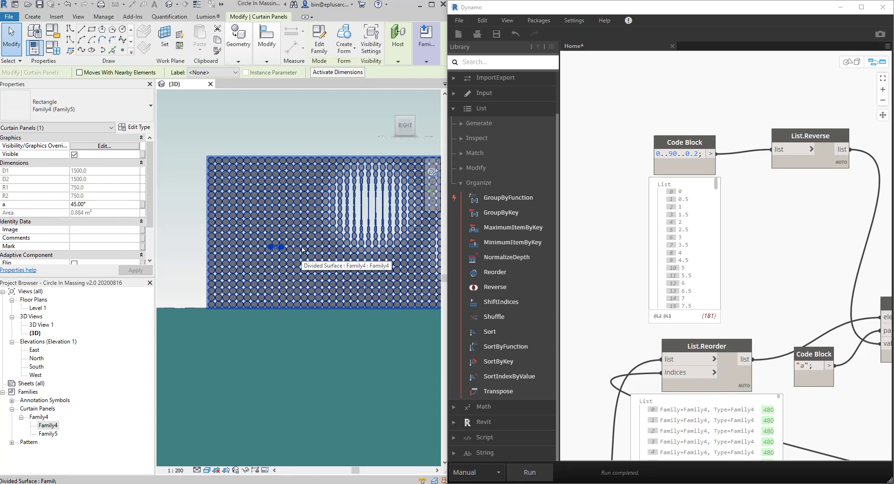
{"action": "key", "text": "Up"}
{"action": "key", "text": "Up"}
{"action": "key", "text": "Up"}
{"action": "key", "text": "Down"}
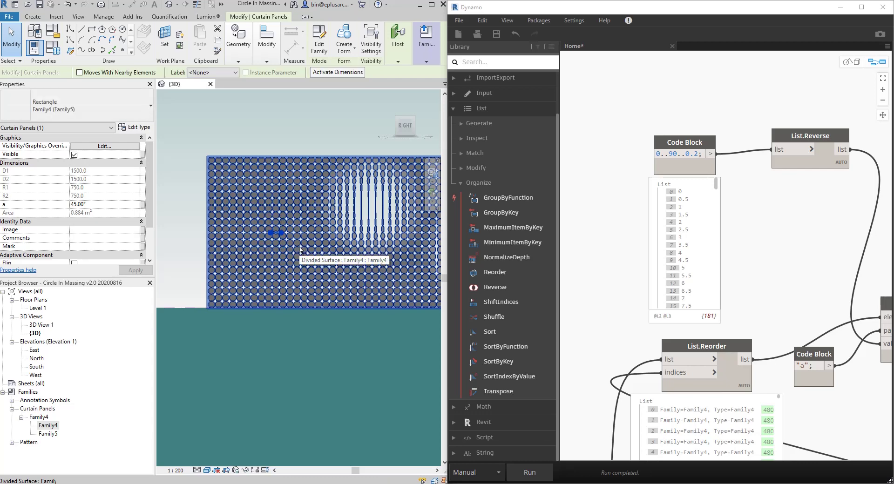
{"action": "key", "text": "Right"}
{"action": "key", "text": "Left"}
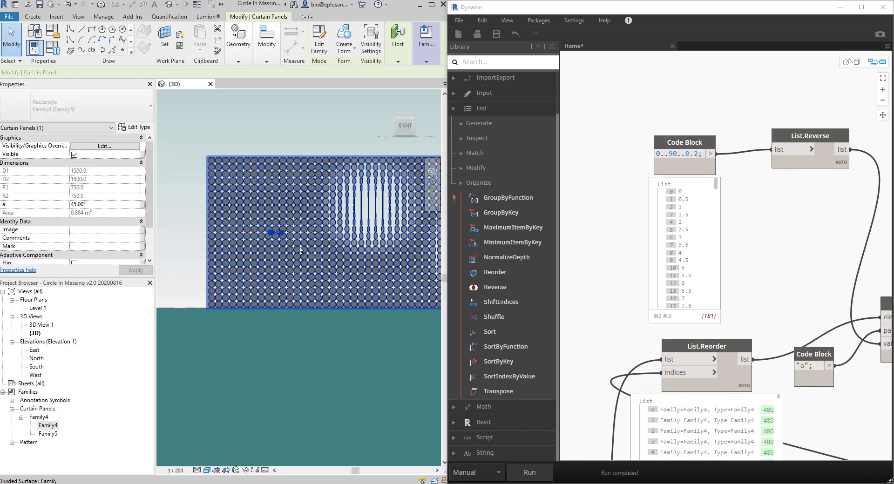
{"action": "key", "text": "Down"}
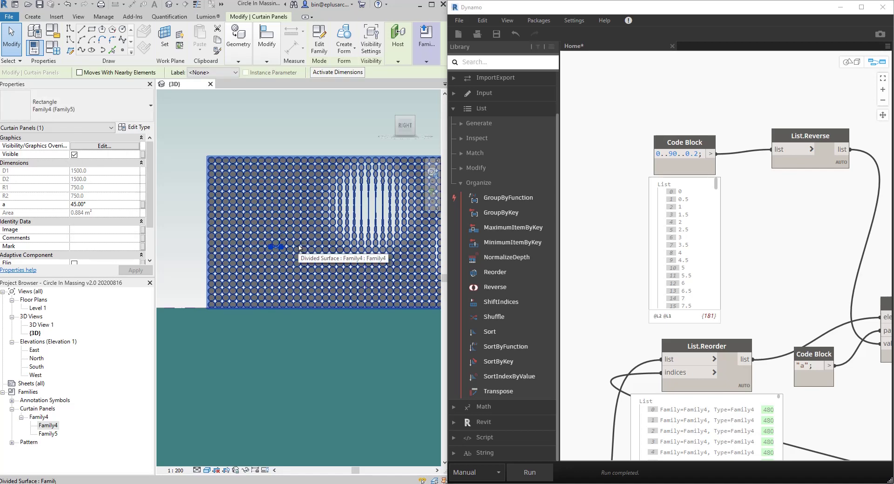
- Nudge the attractor panel one increment higher in front of the wall and run the graph with the 0..90..0.2 range
{"action": "key", "text": "Up"}
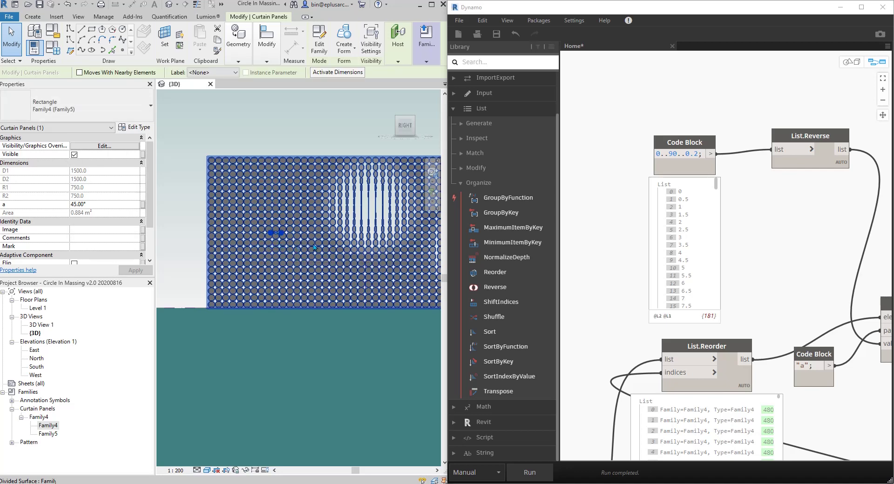
{"action": "middle_click_drag", "start_coordinate": [314, 247], "coordinate": [283, 264], "text": "shift"}
{"action": "scroll", "coordinate": [300, 239], "scroll_direction": "up", "scroll_amount": 1}
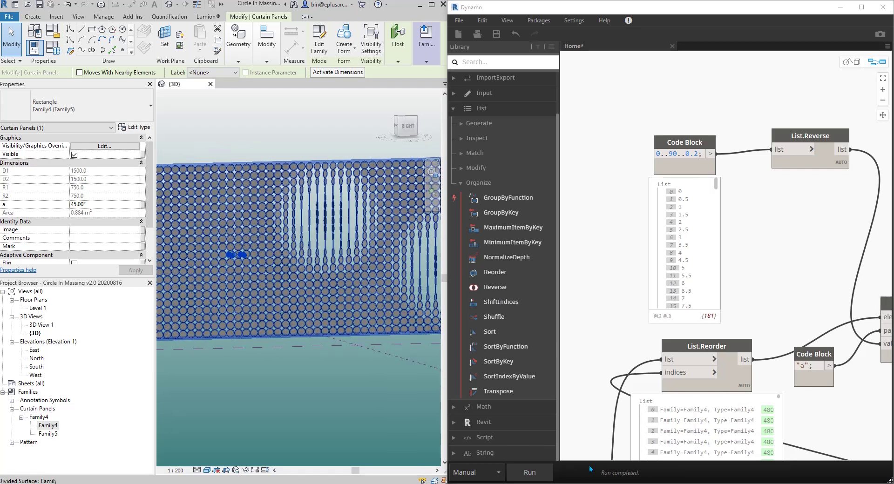
{"action": "left_click", "coordinate": [538, 474]}
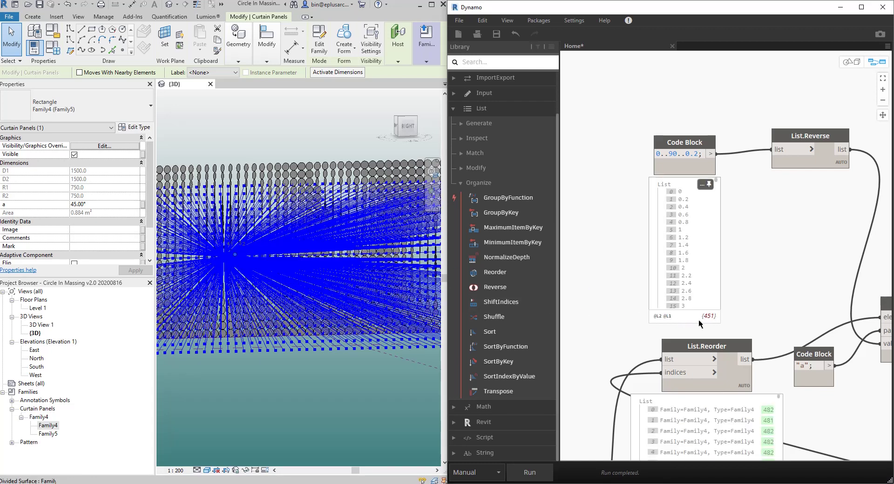
- Hide the Line.ByStartPointEndPoint node's preview and deselect the attractor panel in the Revit view
{"action": "scroll", "coordinate": [688, 279], "scroll_direction": "down", "scroll_amount": 5}
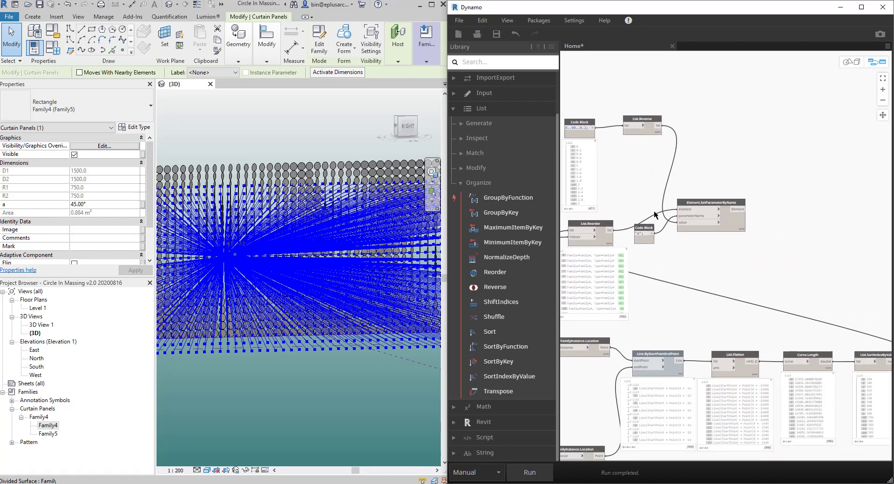
{"action": "right_click", "coordinate": [671, 362]}
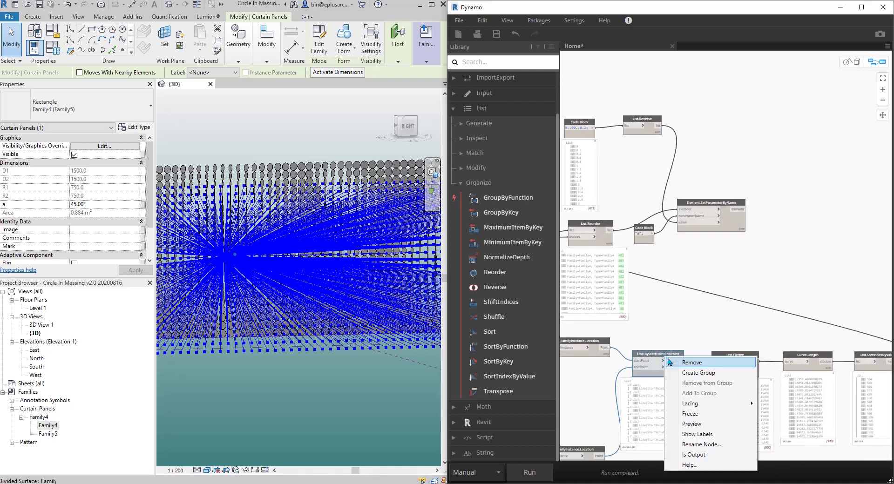
{"action": "left_click", "coordinate": [701, 425]}
{"action": "right_click", "coordinate": [665, 357]}
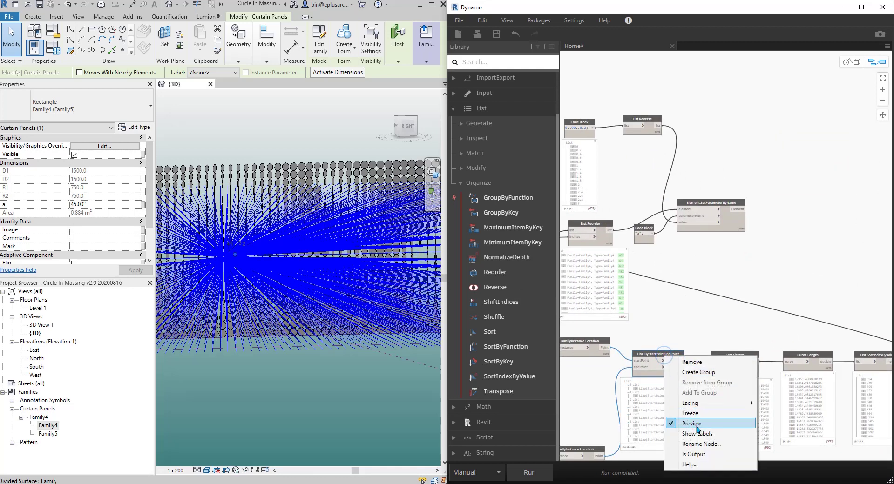
{"action": "left_click", "coordinate": [697, 427]}
{"action": "middle_click_drag", "start_coordinate": [219, 265], "coordinate": [296, 188]}
{"action": "key", "text": "Escape"}
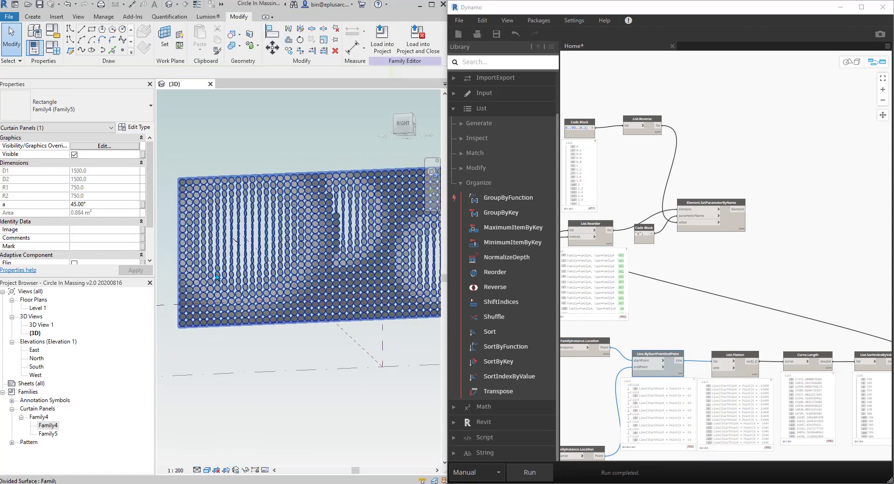
- Maximize the Revit window and minimize the Dynamo window so the whole wall can be viewed in 3D
{"action": "middle_click_drag", "start_coordinate": [315, 257], "coordinate": [354, 316], "text": "shift"}
{"action": "scroll", "coordinate": [769, 212], "scroll_direction": "down", "scroll_amount": 5}
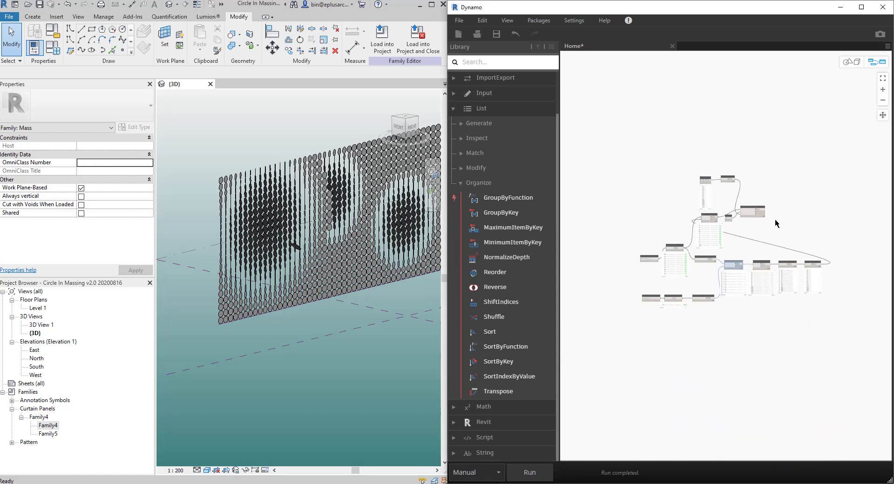
{"action": "scroll", "coordinate": [745, 187], "scroll_direction": "up", "scroll_amount": 3}
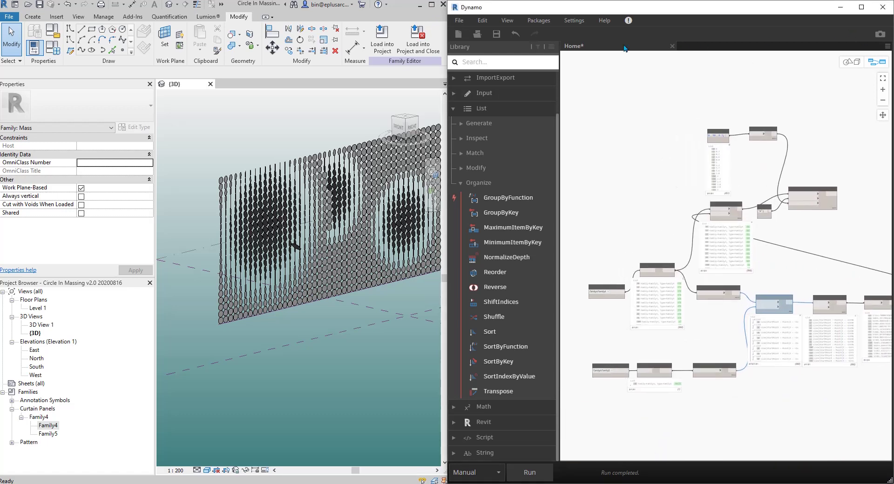
{"action": "left_click", "coordinate": [432, 4]}
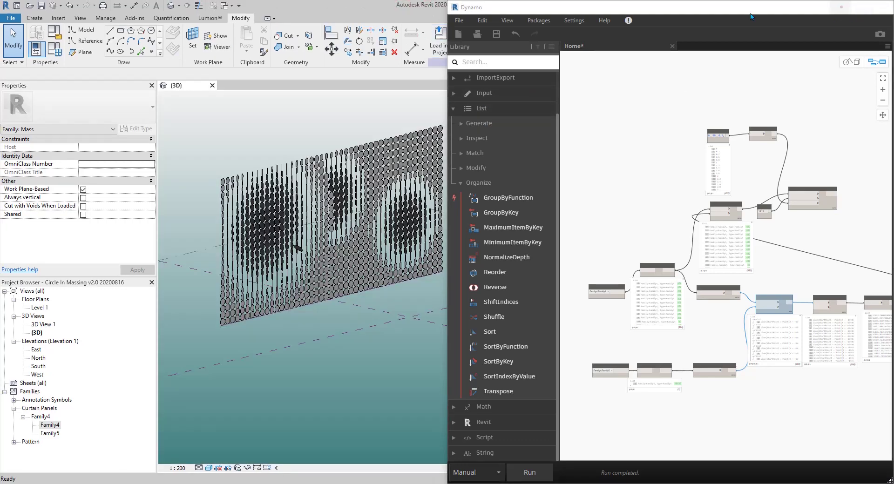
{"action": "left_click", "coordinate": [841, 7]}
- Examine the rotation pattern across the wall in 3D, including the angle of one circular panel in the lower middle area
{"action": "middle_click_drag", "start_coordinate": [346, 240], "coordinate": [469, 251]}
{"action": "scroll", "coordinate": [470, 251], "scroll_direction": "up", "scroll_amount": 2}
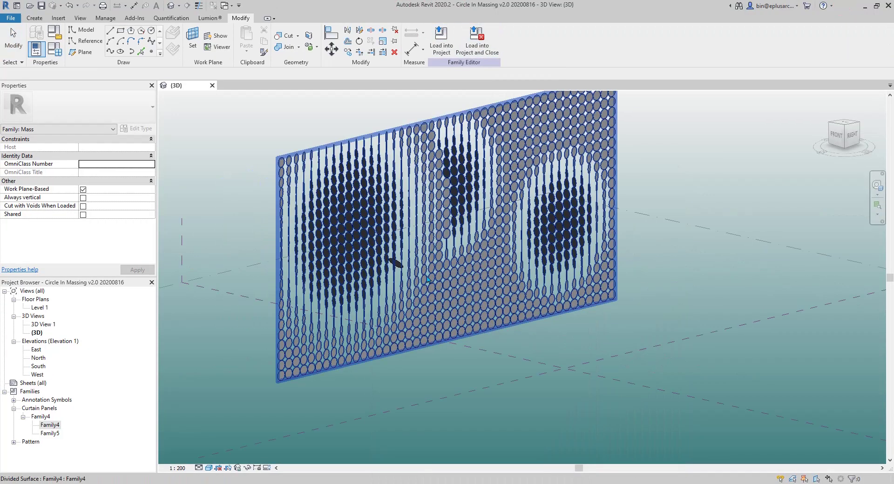
{"action": "mouse_move", "coordinate": [428, 279]}
{"action": "middle_mouse_down", "text": "shift"}
{"action": "mouse_move", "coordinate": [518, 257]}
{"action": "mouse_move", "coordinate": [313, 261]}
{"action": "mouse_move", "coordinate": [240, 278]}
{"action": "mouse_move", "coordinate": [399, 285]}
{"action": "mouse_move", "coordinate": [393, 262]}
{"action": "mouse_move", "coordinate": [437, 291]}
{"action": "middle_mouse_up", "text": "shift"}
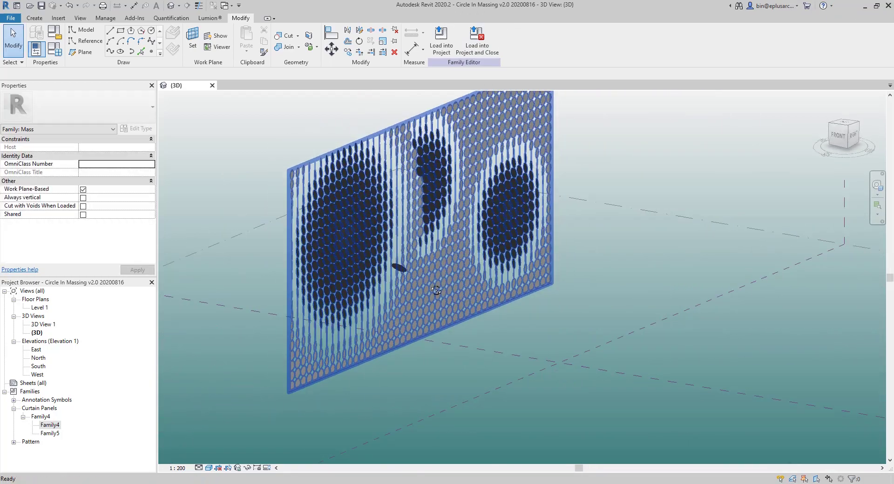
{"action": "scroll", "coordinate": [433, 292], "scroll_direction": "up", "scroll_amount": 2}
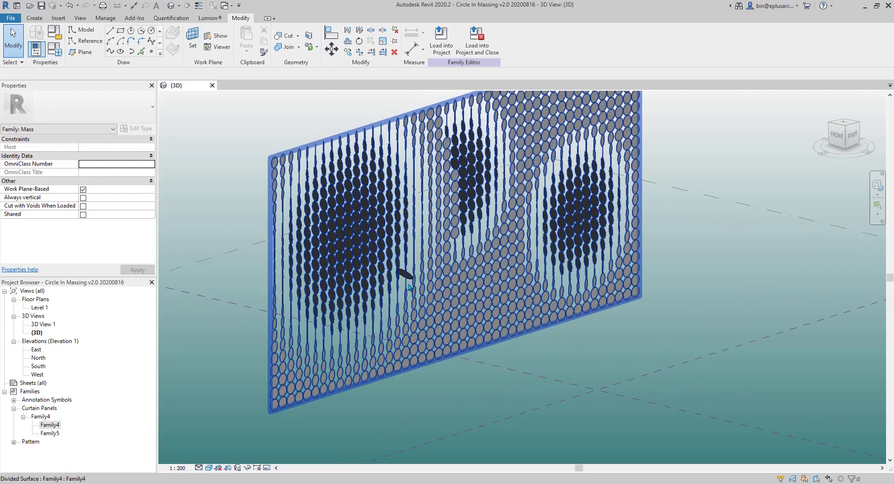
{"action": "scroll", "coordinate": [438, 261], "scroll_direction": "up", "scroll_amount": 2}
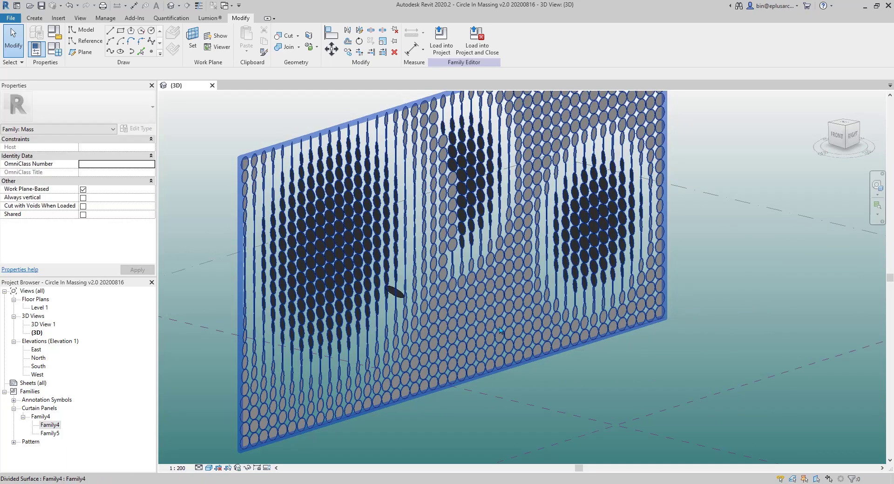
{"action": "scroll", "coordinate": [500, 331], "scroll_direction": "up", "scroll_amount": 3}
{"action": "left_click", "coordinate": [503, 324]}
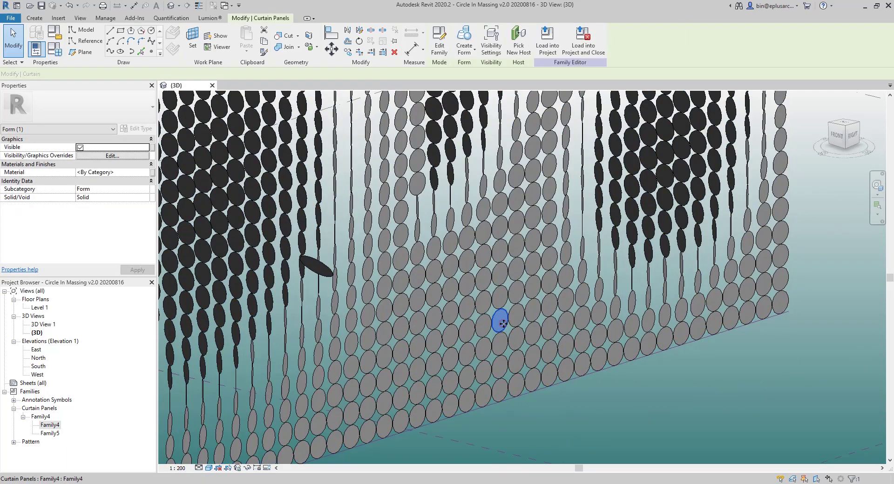
{"action": "scroll", "coordinate": [505, 322], "scroll_direction": "down", "scroll_amount": 3}
{"action": "scroll", "coordinate": [499, 325], "scroll_direction": "up", "scroll_amount": 2}
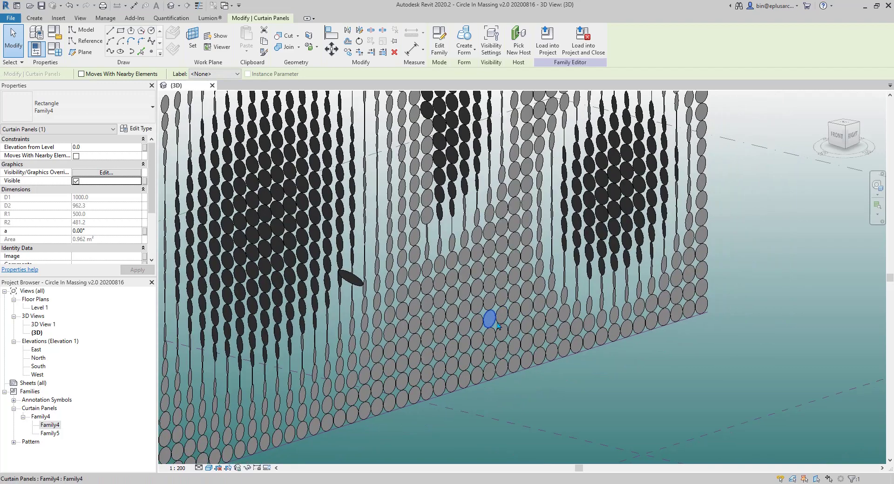
{"action": "middle_click_drag", "start_coordinate": [495, 322], "coordinate": [480, 317], "text": "shift"}
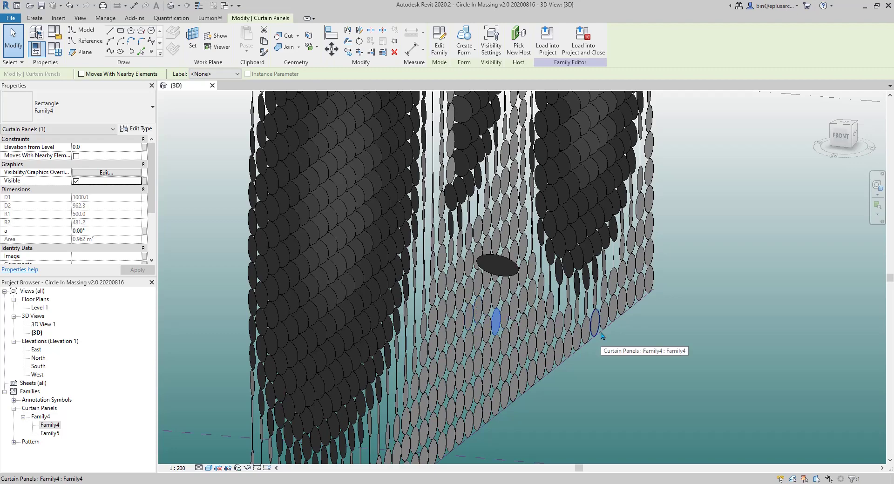
{"action": "middle_click_drag", "start_coordinate": [602, 336], "coordinate": [567, 265], "text": "shift"}
{"action": "key", "text": "Escape"}
{"action": "scroll", "coordinate": [361, 266], "scroll_direction": "down", "scroll_amount": 2}
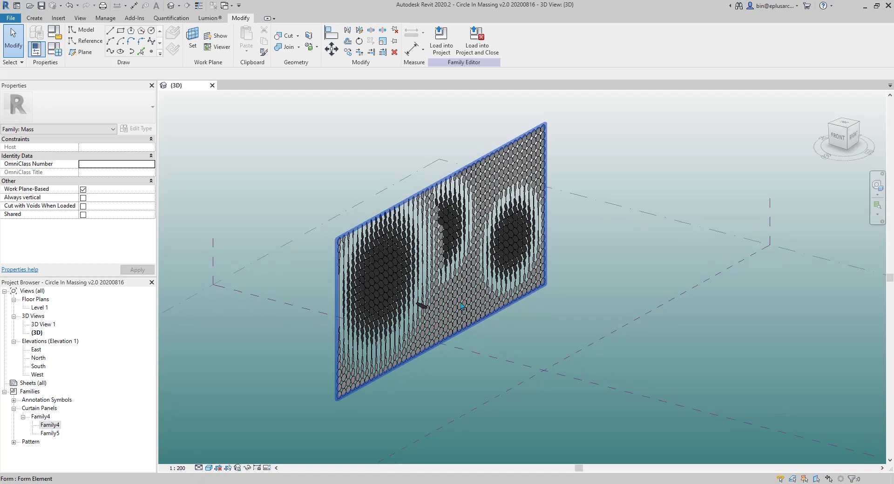
- Examine the attractor panel's position in front of the wall against the rotation of the surrounding circular panels
{"action": "middle_click_drag", "start_coordinate": [461, 306], "coordinate": [409, 316], "text": "shift"}
{"action": "scroll", "coordinate": [409, 314], "scroll_direction": "up", "scroll_amount": 3}
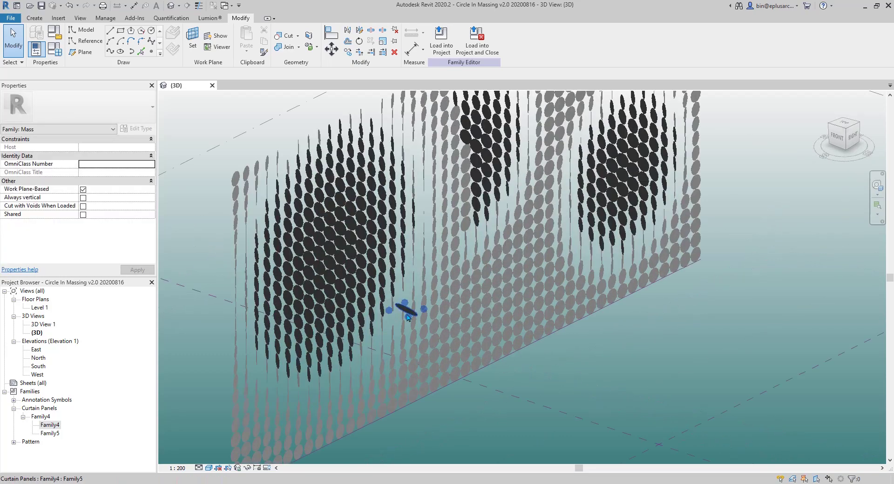
{"action": "left_click", "coordinate": [408, 312]}
{"action": "middle_click_drag", "start_coordinate": [324, 318], "coordinate": [280, 316], "text": "shift"}
{"action": "scroll", "coordinate": [405, 309], "scroll_direction": "down", "scroll_amount": 3}
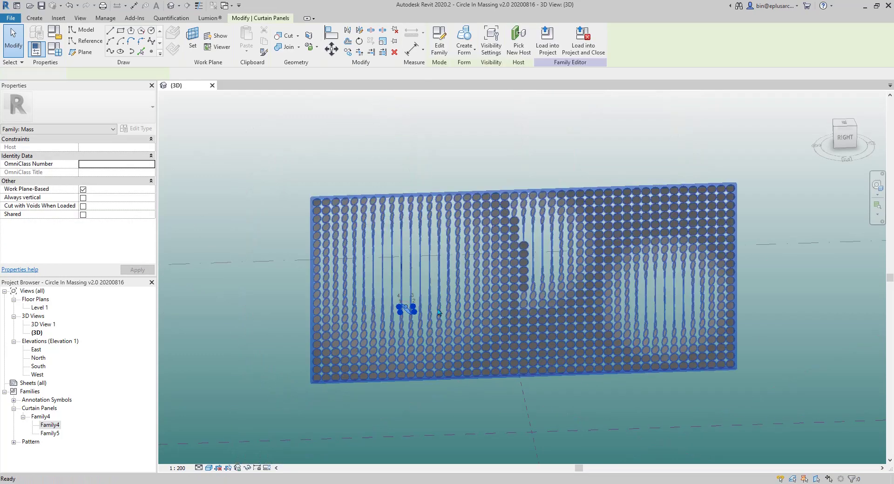
{"action": "key", "text": "Escape"}
{"action": "mouse_move", "coordinate": [485, 321]}
{"action": "middle_mouse_down", "text": "shift"}
{"action": "mouse_move", "coordinate": [419, 316]}
{"action": "mouse_move", "coordinate": [493, 293]}
{"action": "mouse_move", "coordinate": [637, 282]}
{"action": "mouse_move", "coordinate": [538, 364]}
{"action": "middle_mouse_up", "text": "shift"}
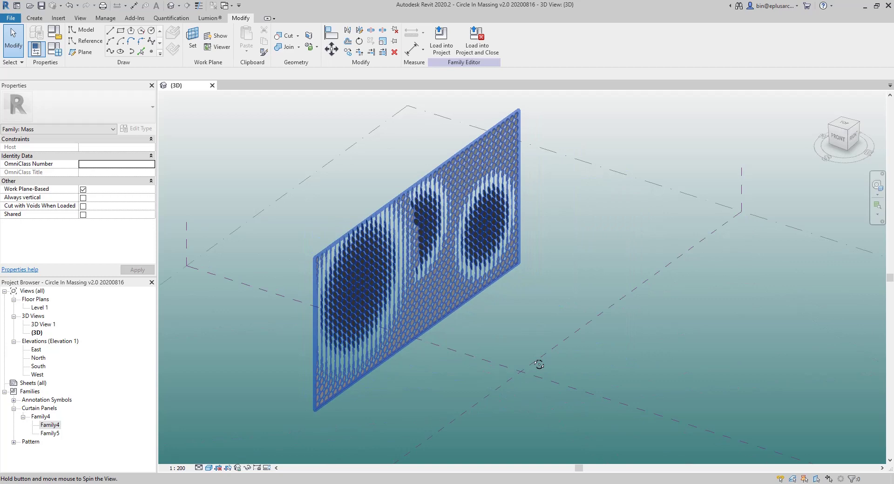
{"action": "middle_click_drag", "start_coordinate": [492, 330], "coordinate": [465, 291], "text": "shift"}
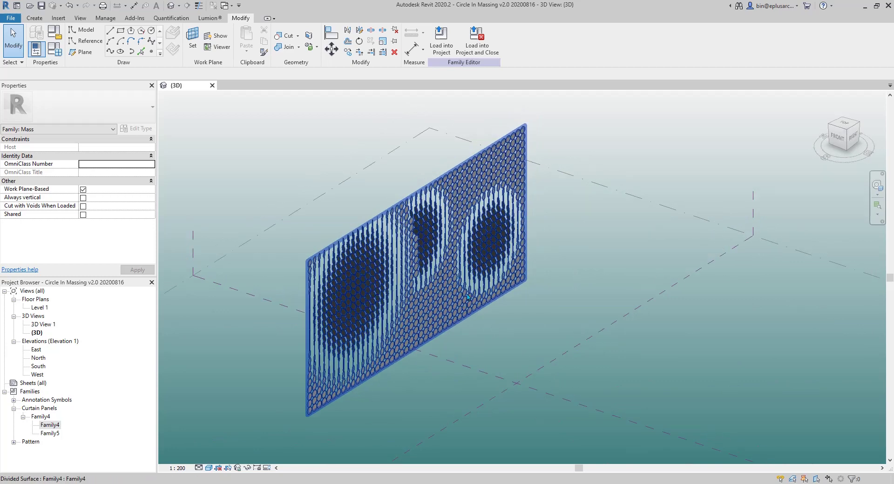